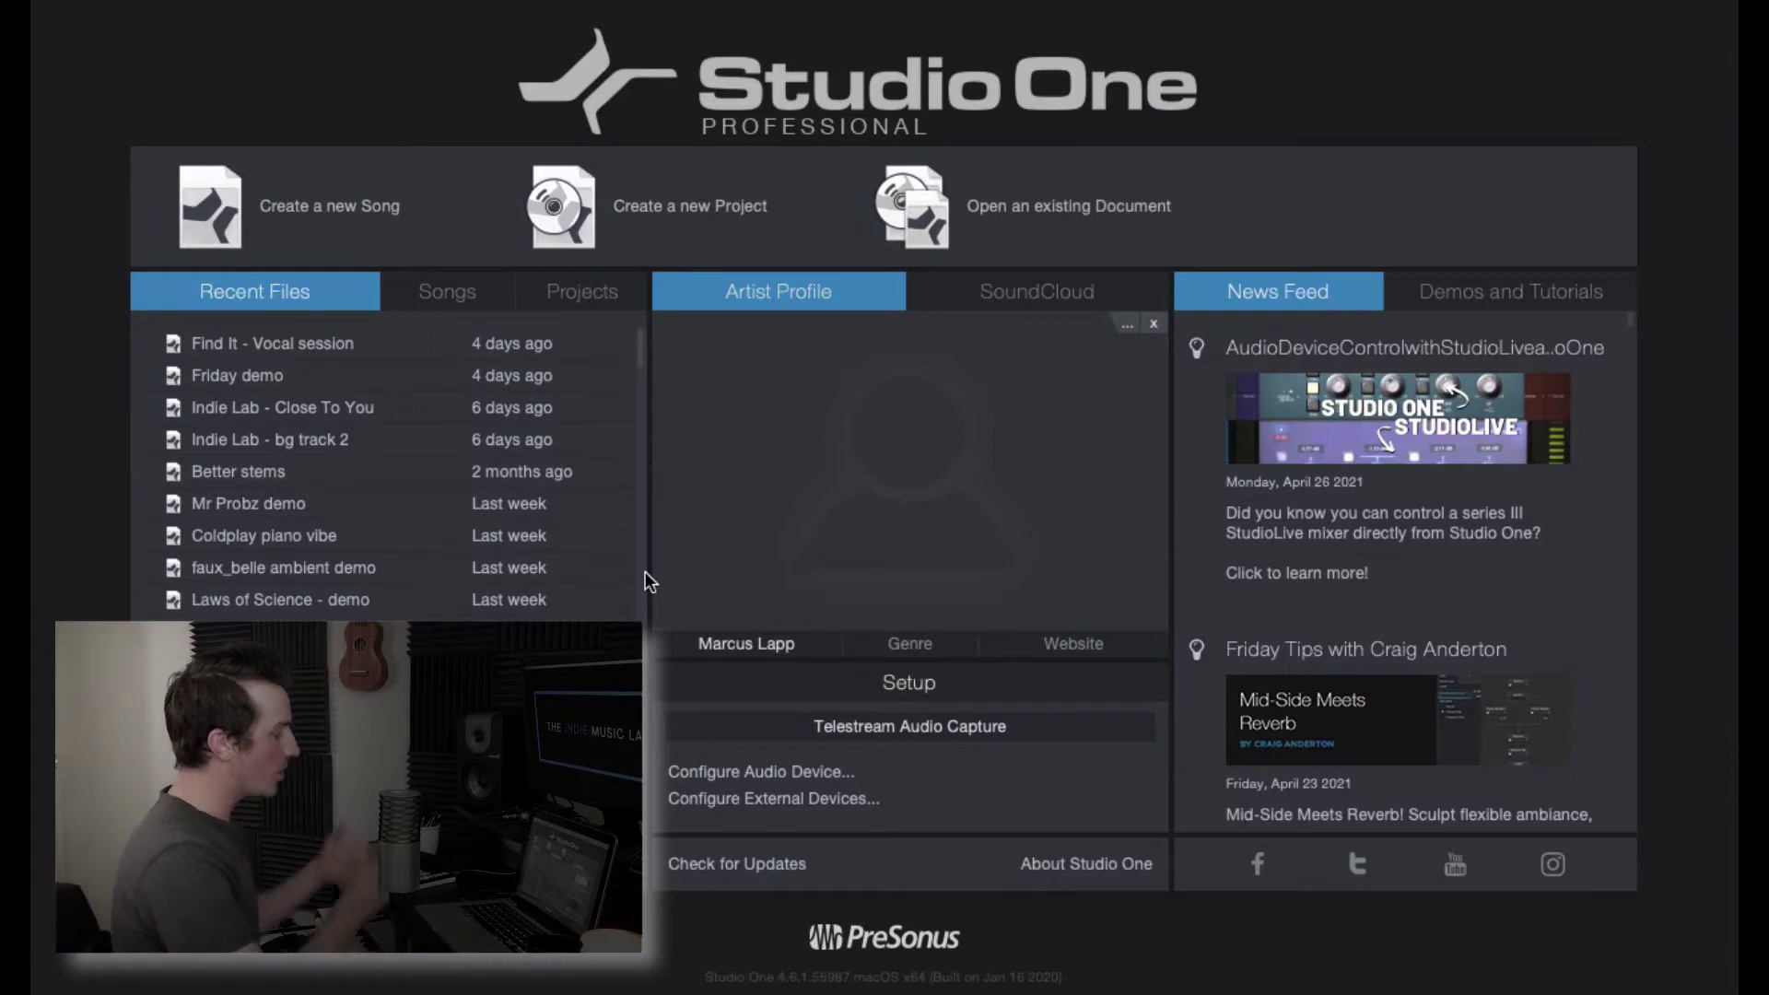
Create an empty song and add an Addictive Drums 2 instrument track from the browser.
click(319, 215)
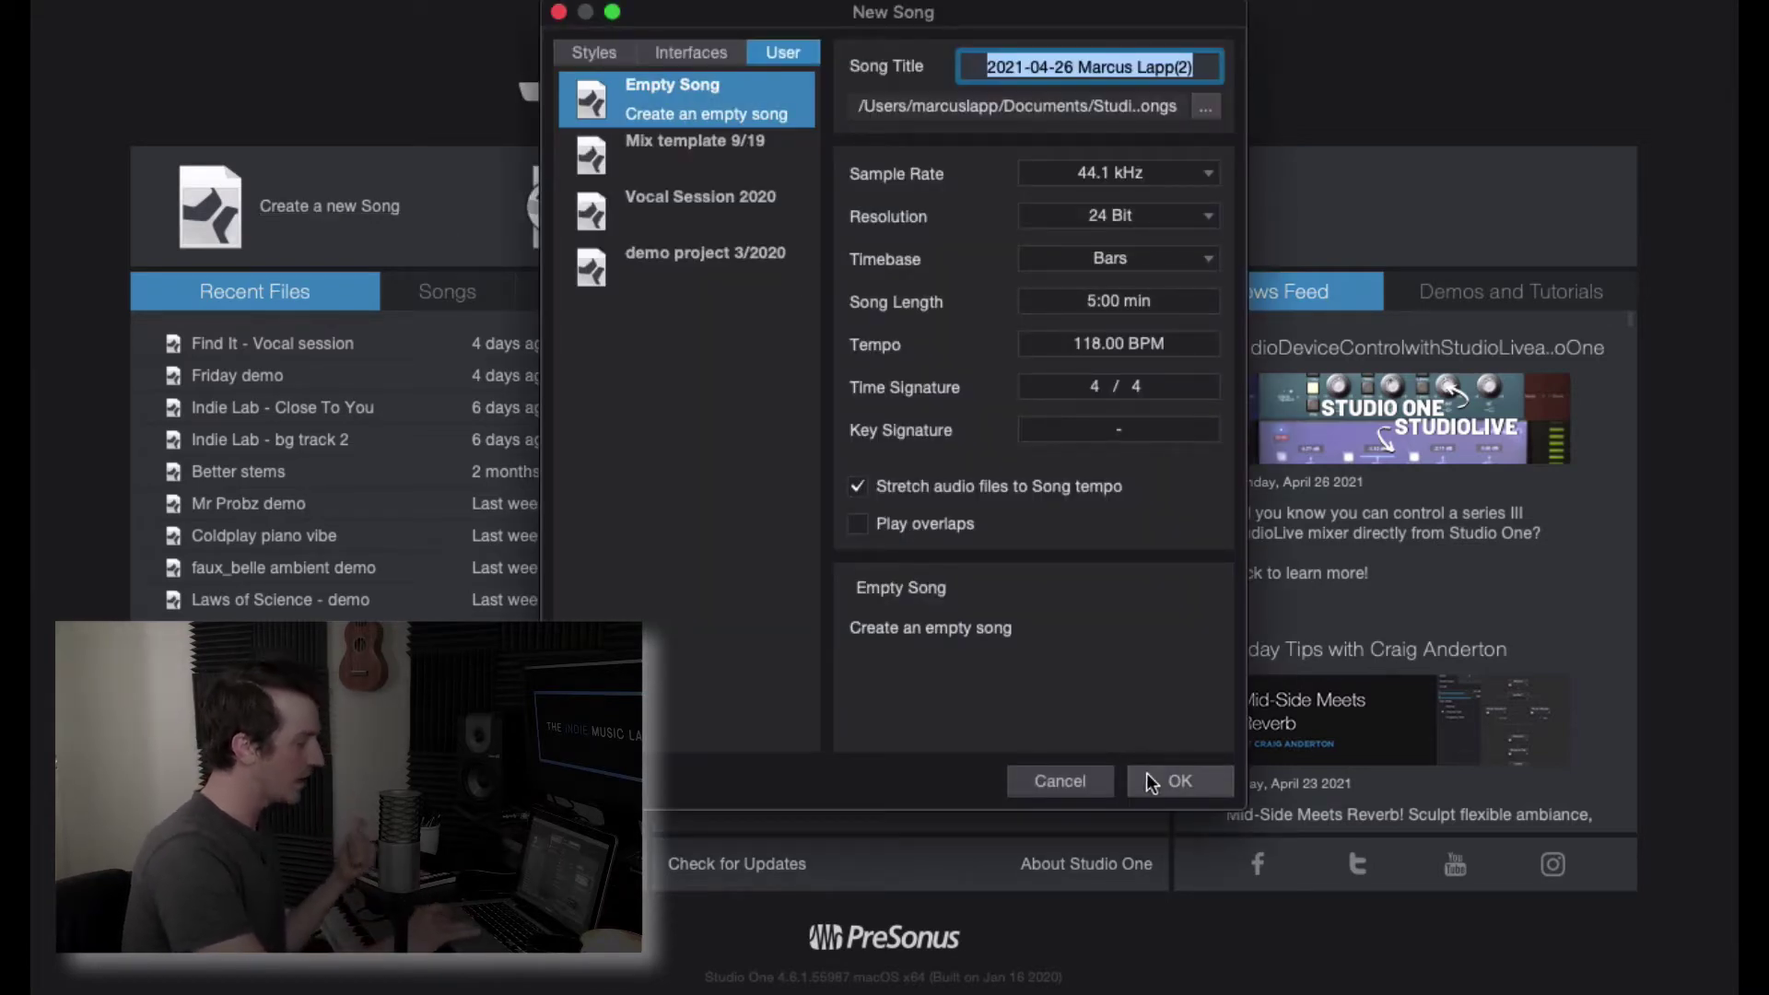
click(1177, 773)
click(1076, 340)
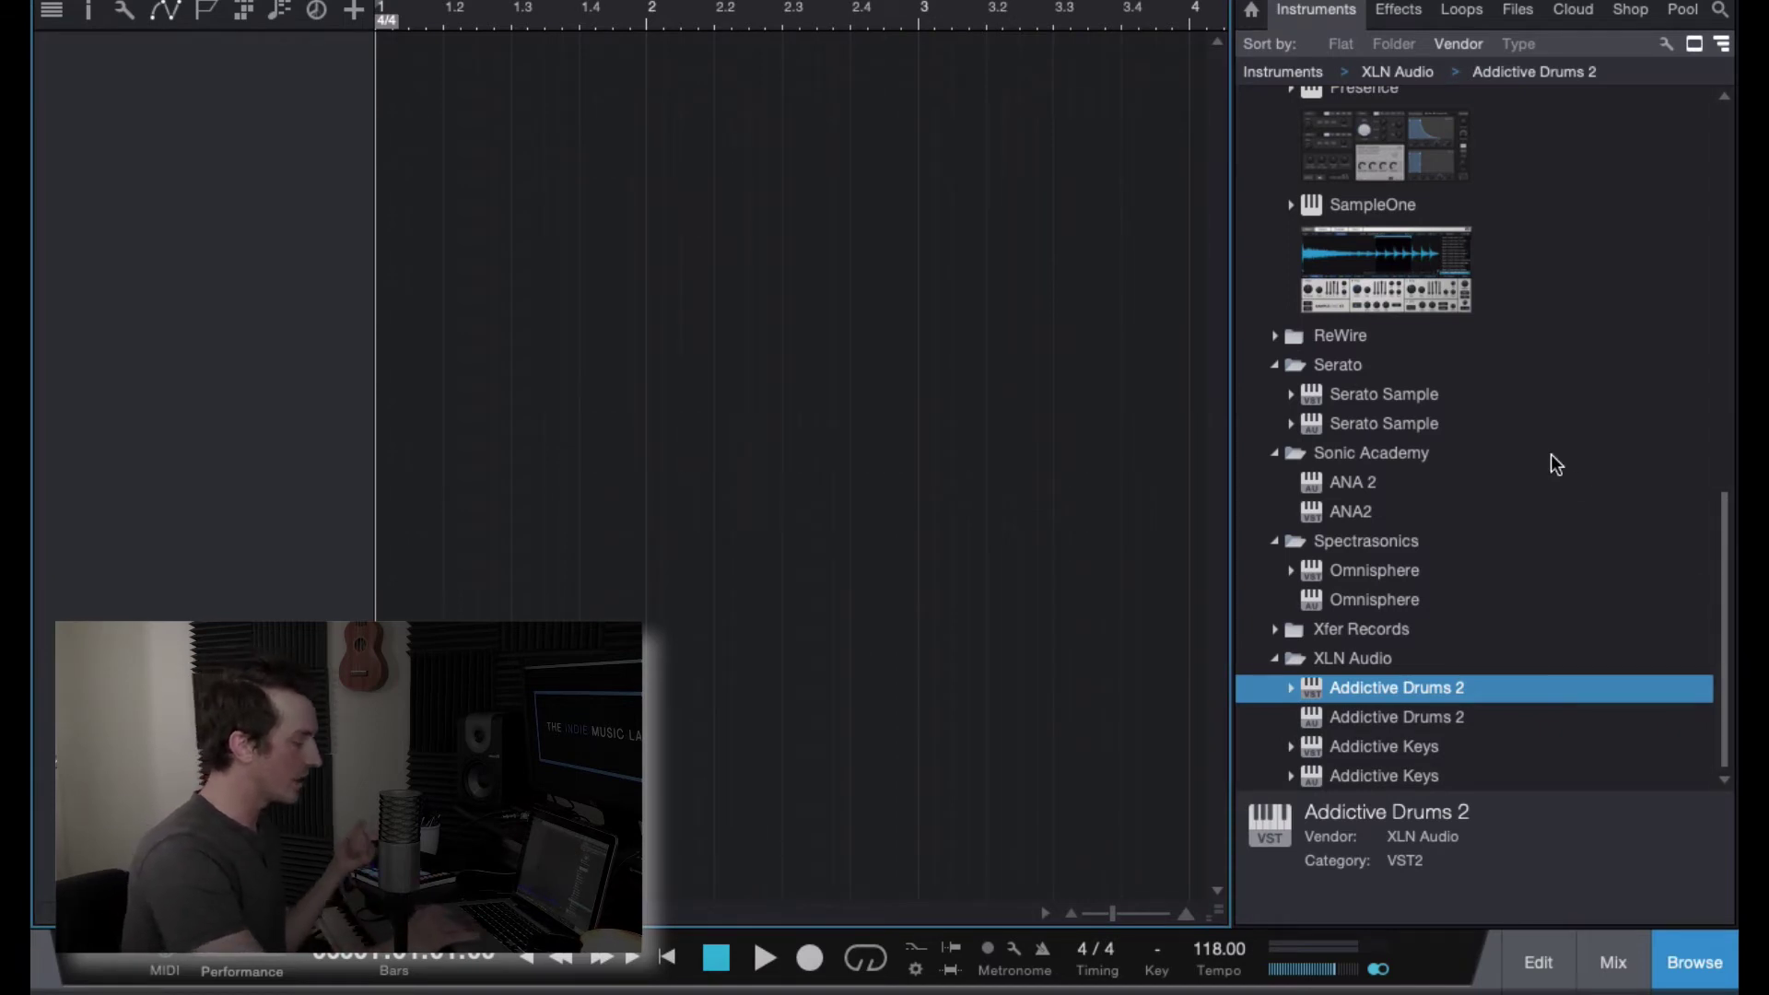
drag(1405, 687, 407, 190)
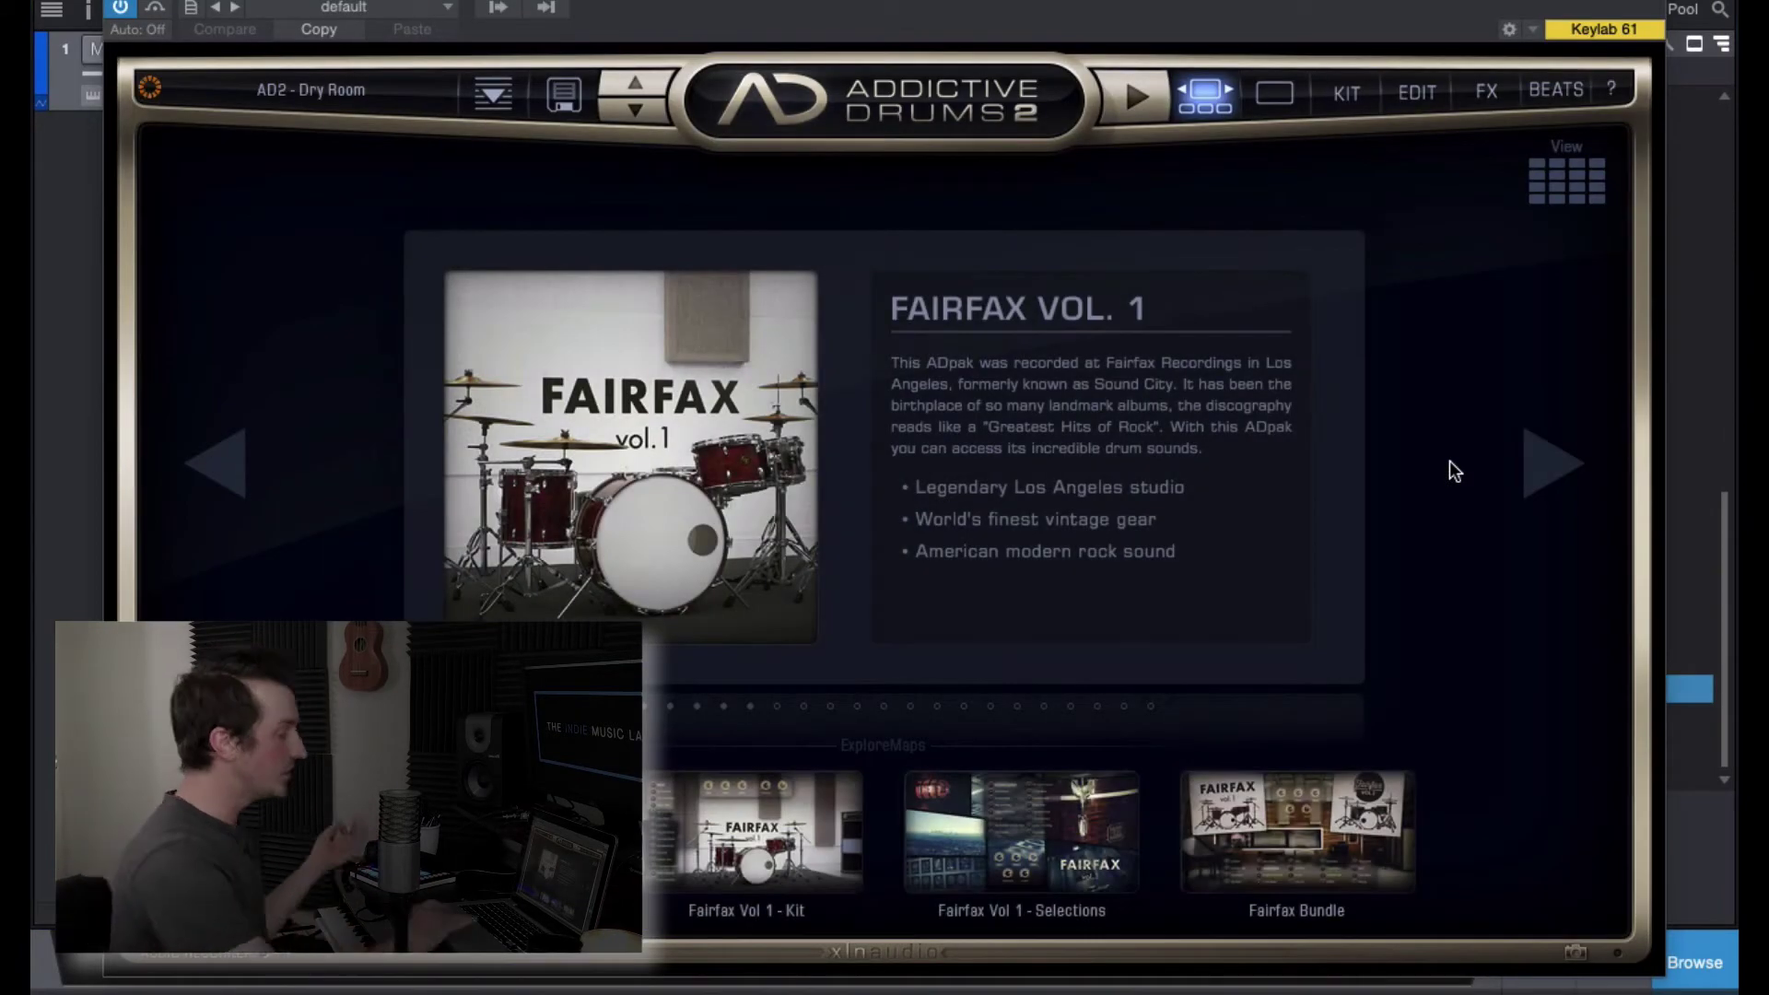
key(super+w)
Add a mono audio track, then show and hide the mixer console.
right_click(434, 307)
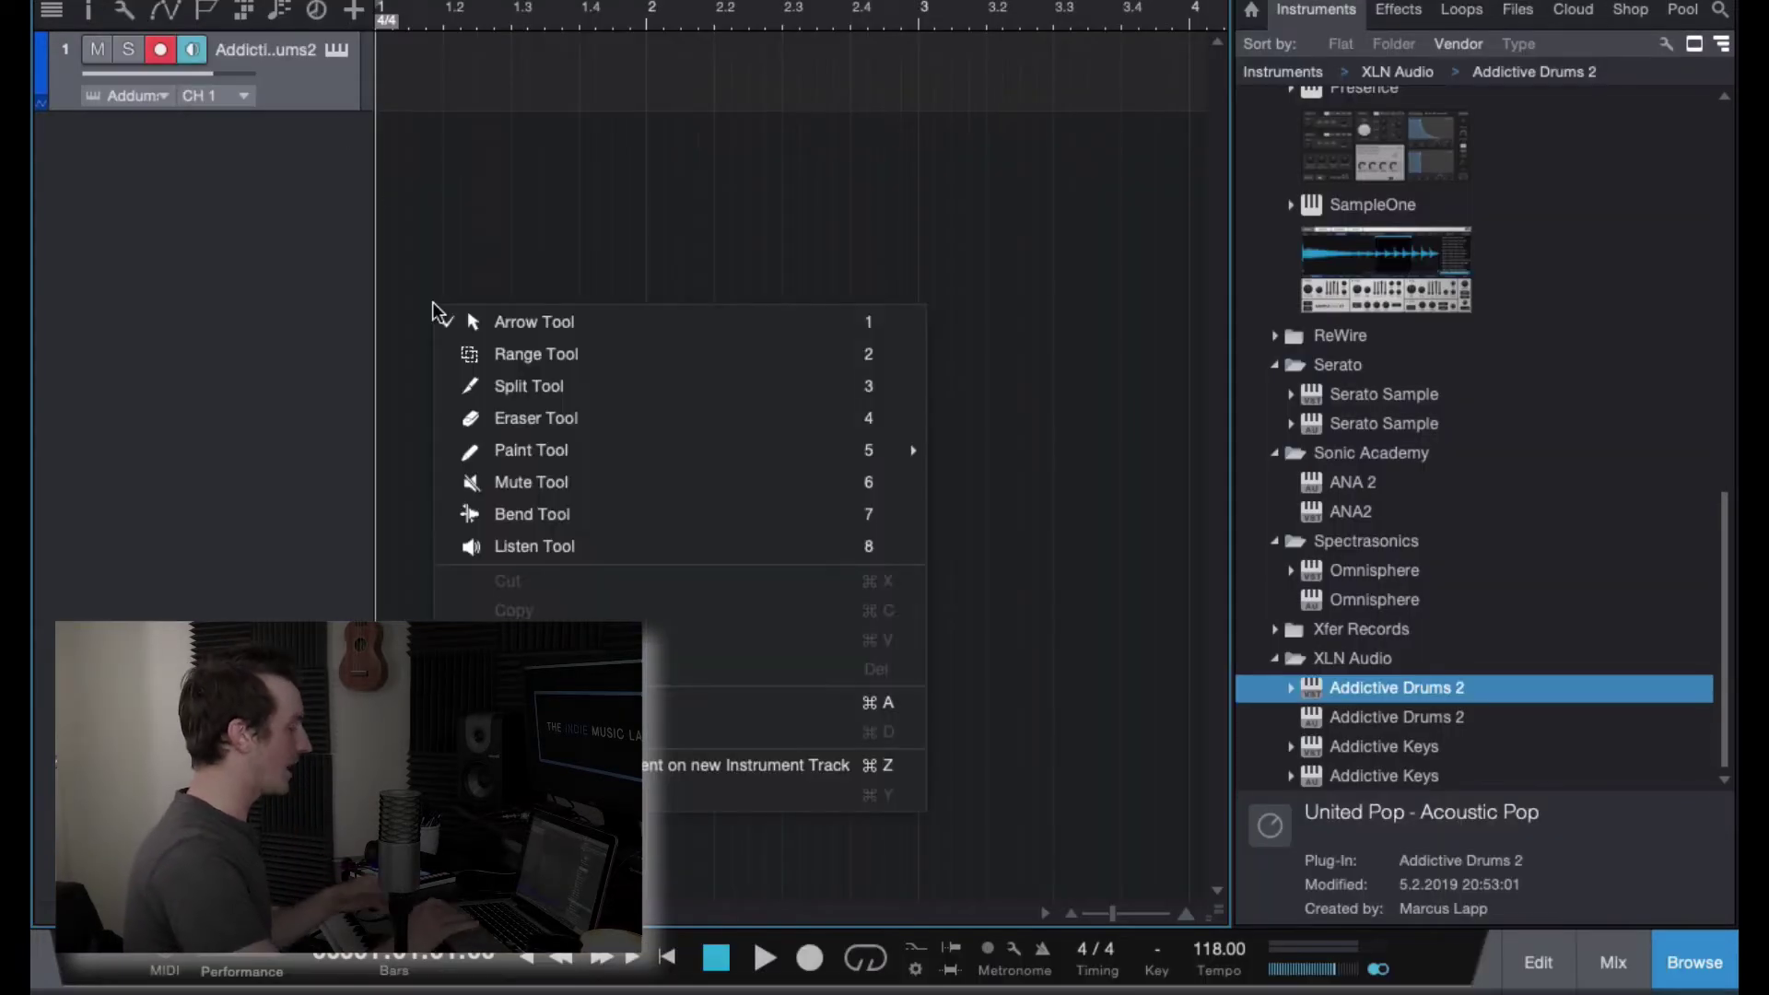
click(247, 411)
right_click(250, 411)
click(324, 467)
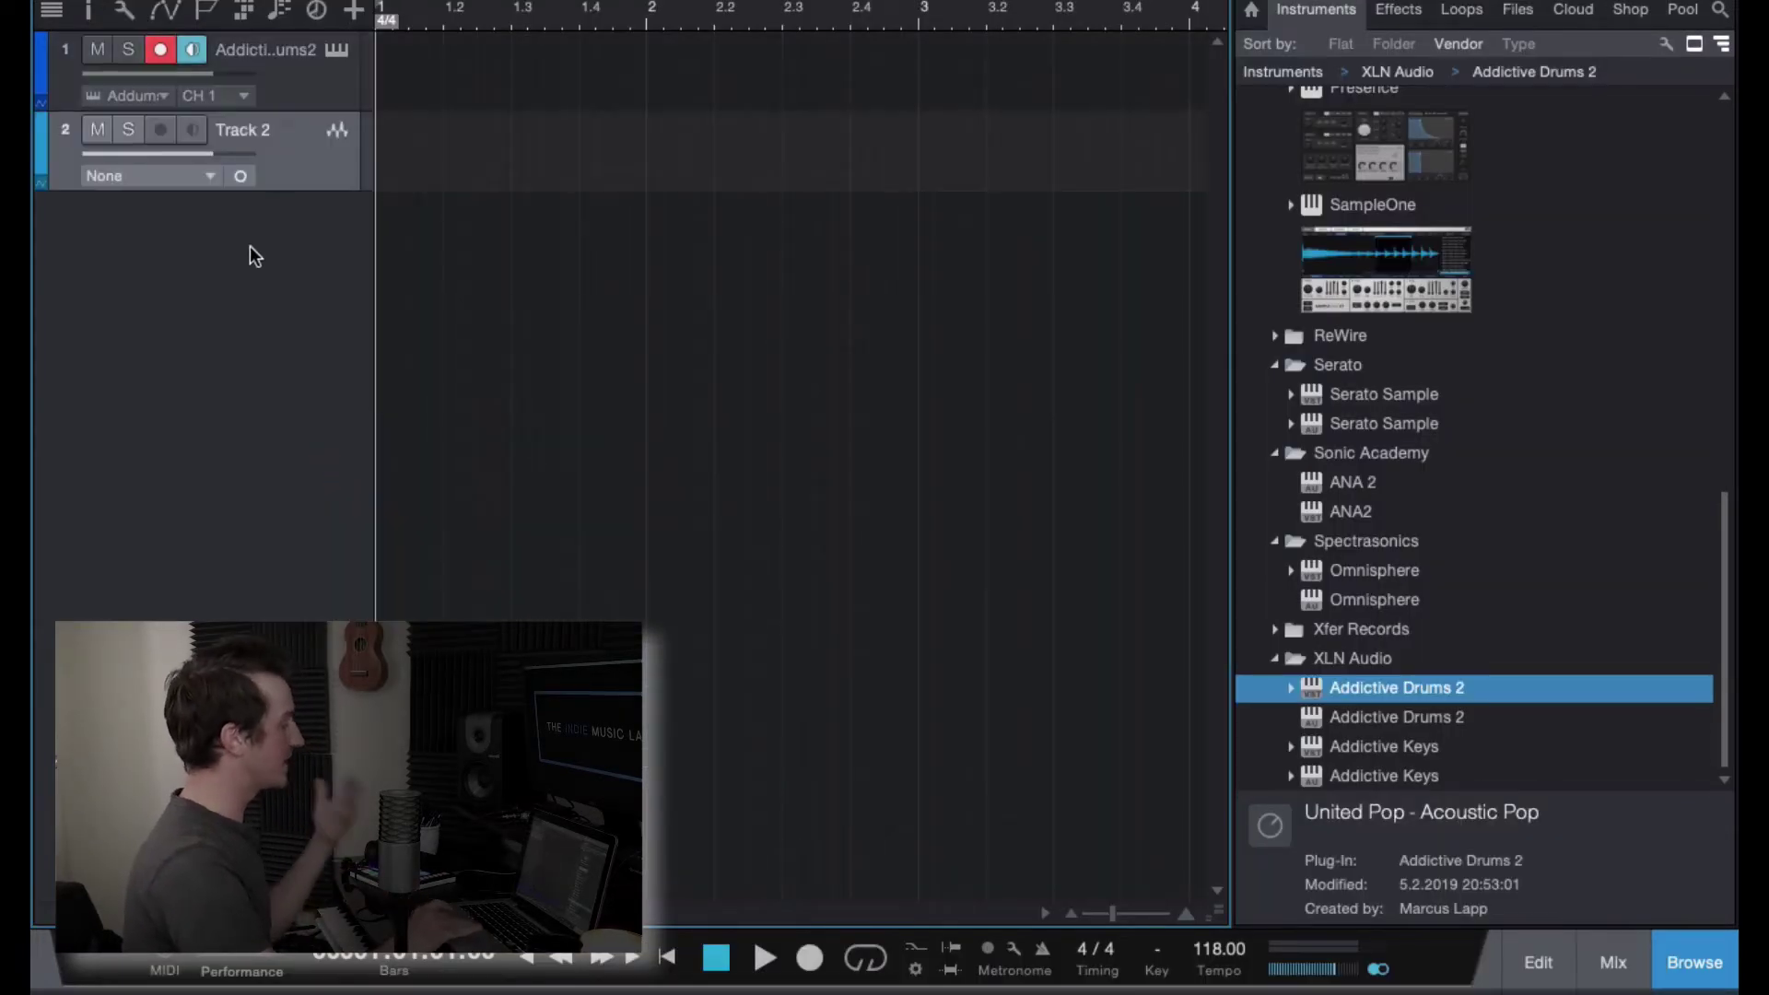
key(F3)
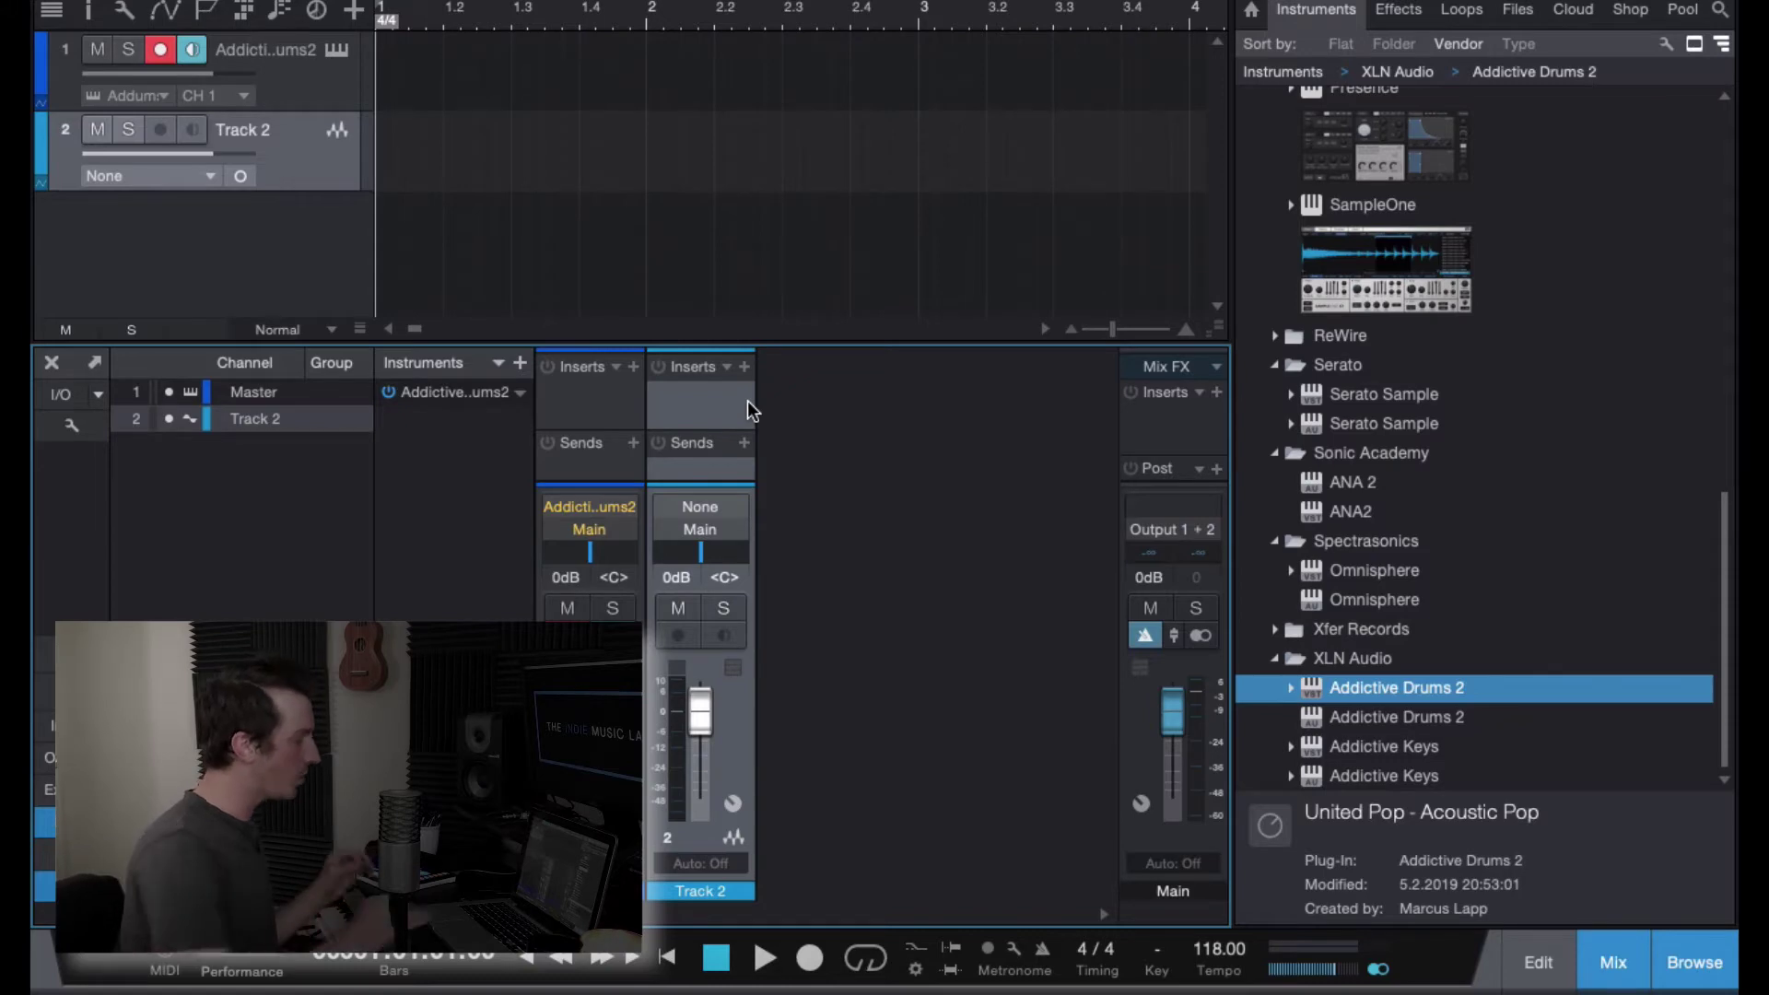
key(F3)
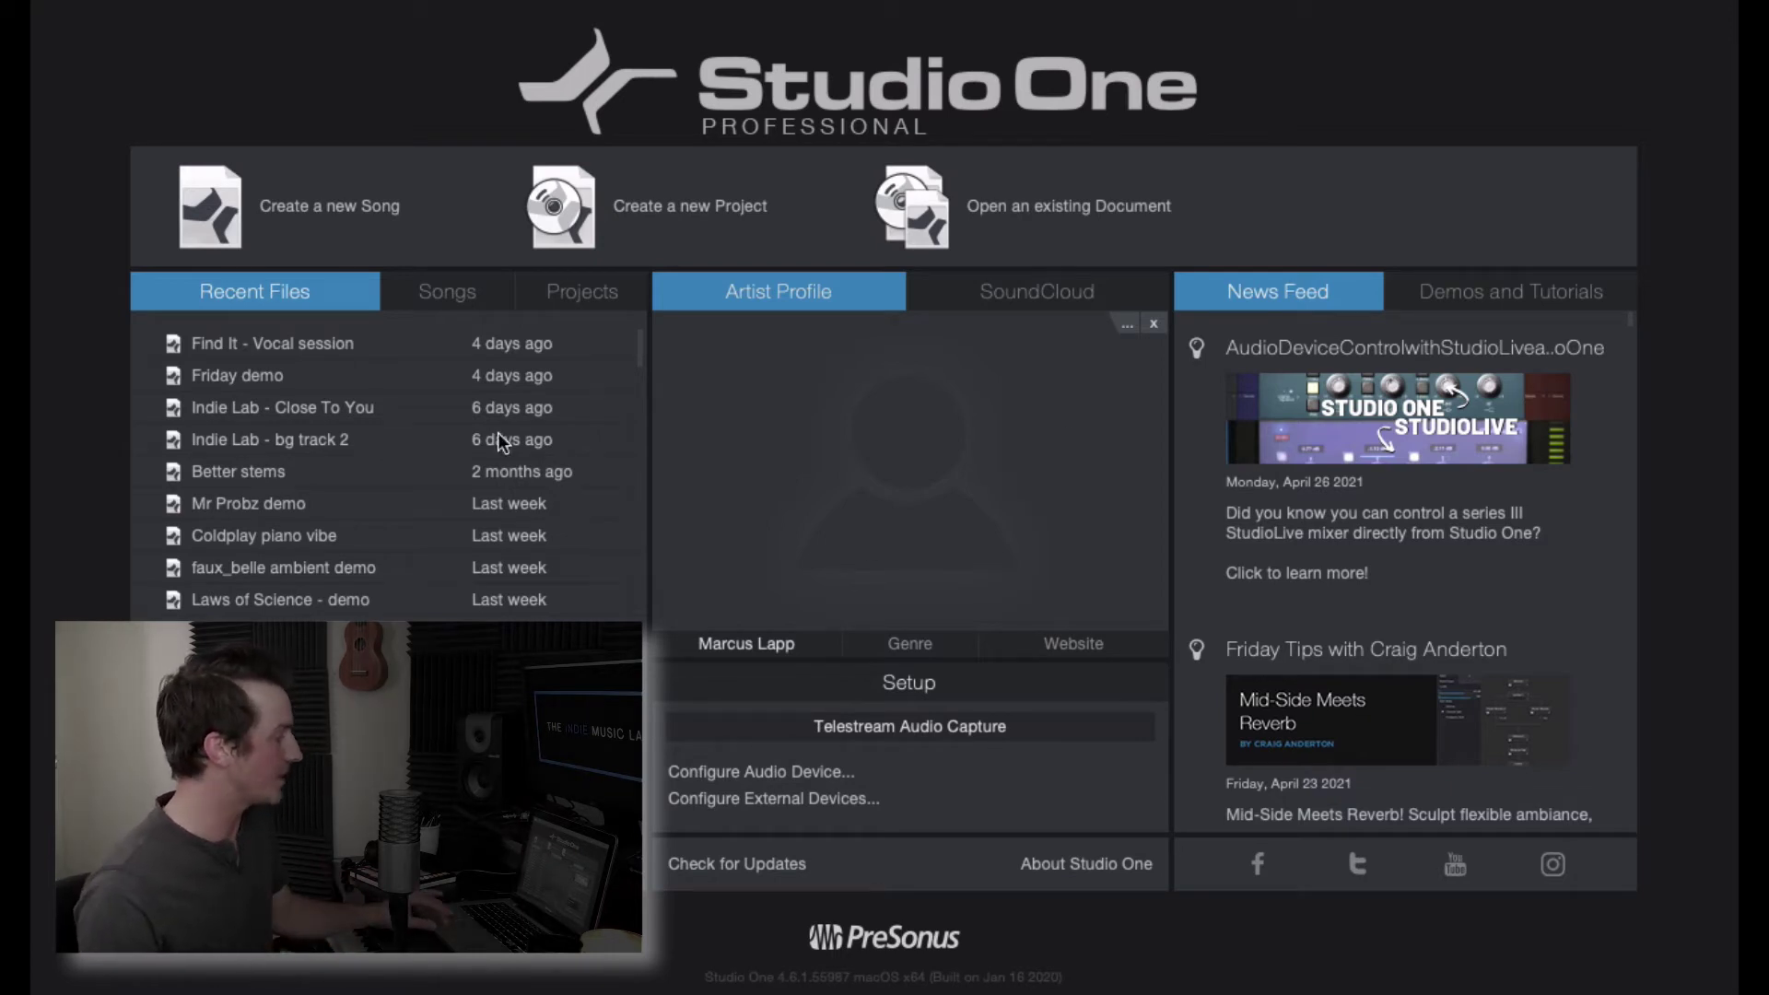
Start a new song from the User template 'demo project 3/2020', loading its seven tracks at 132 BPM.
click(289, 210)
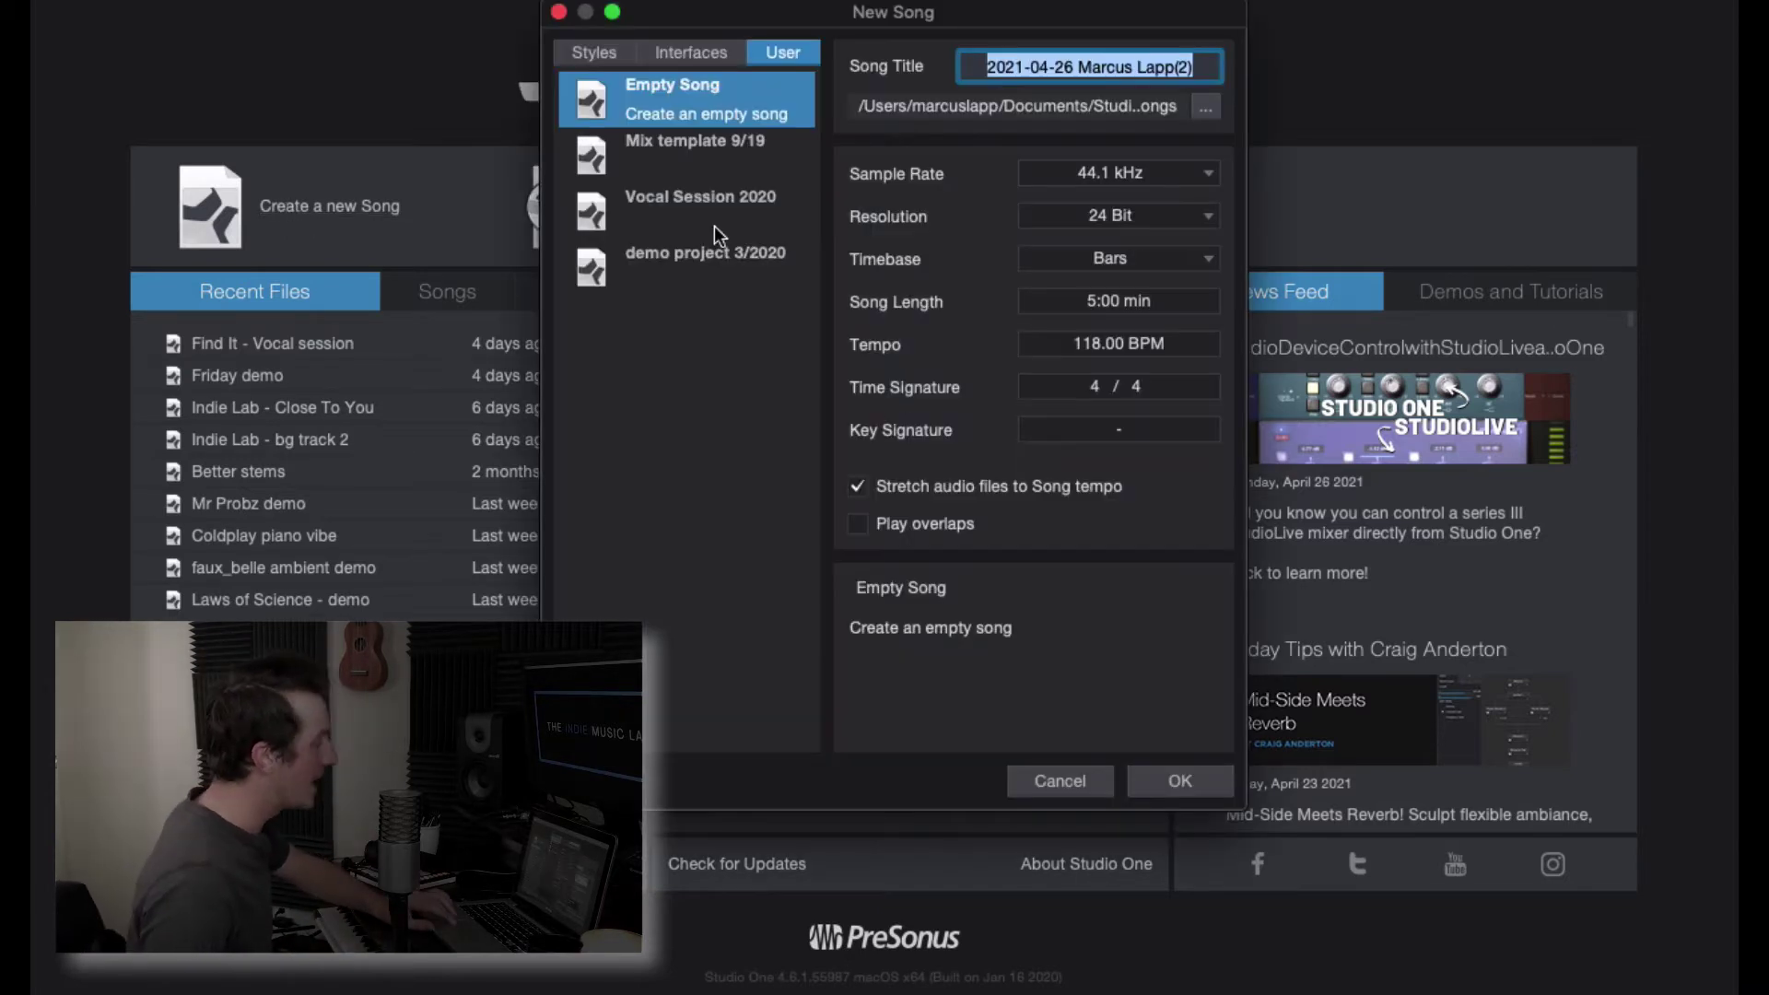
click(692, 262)
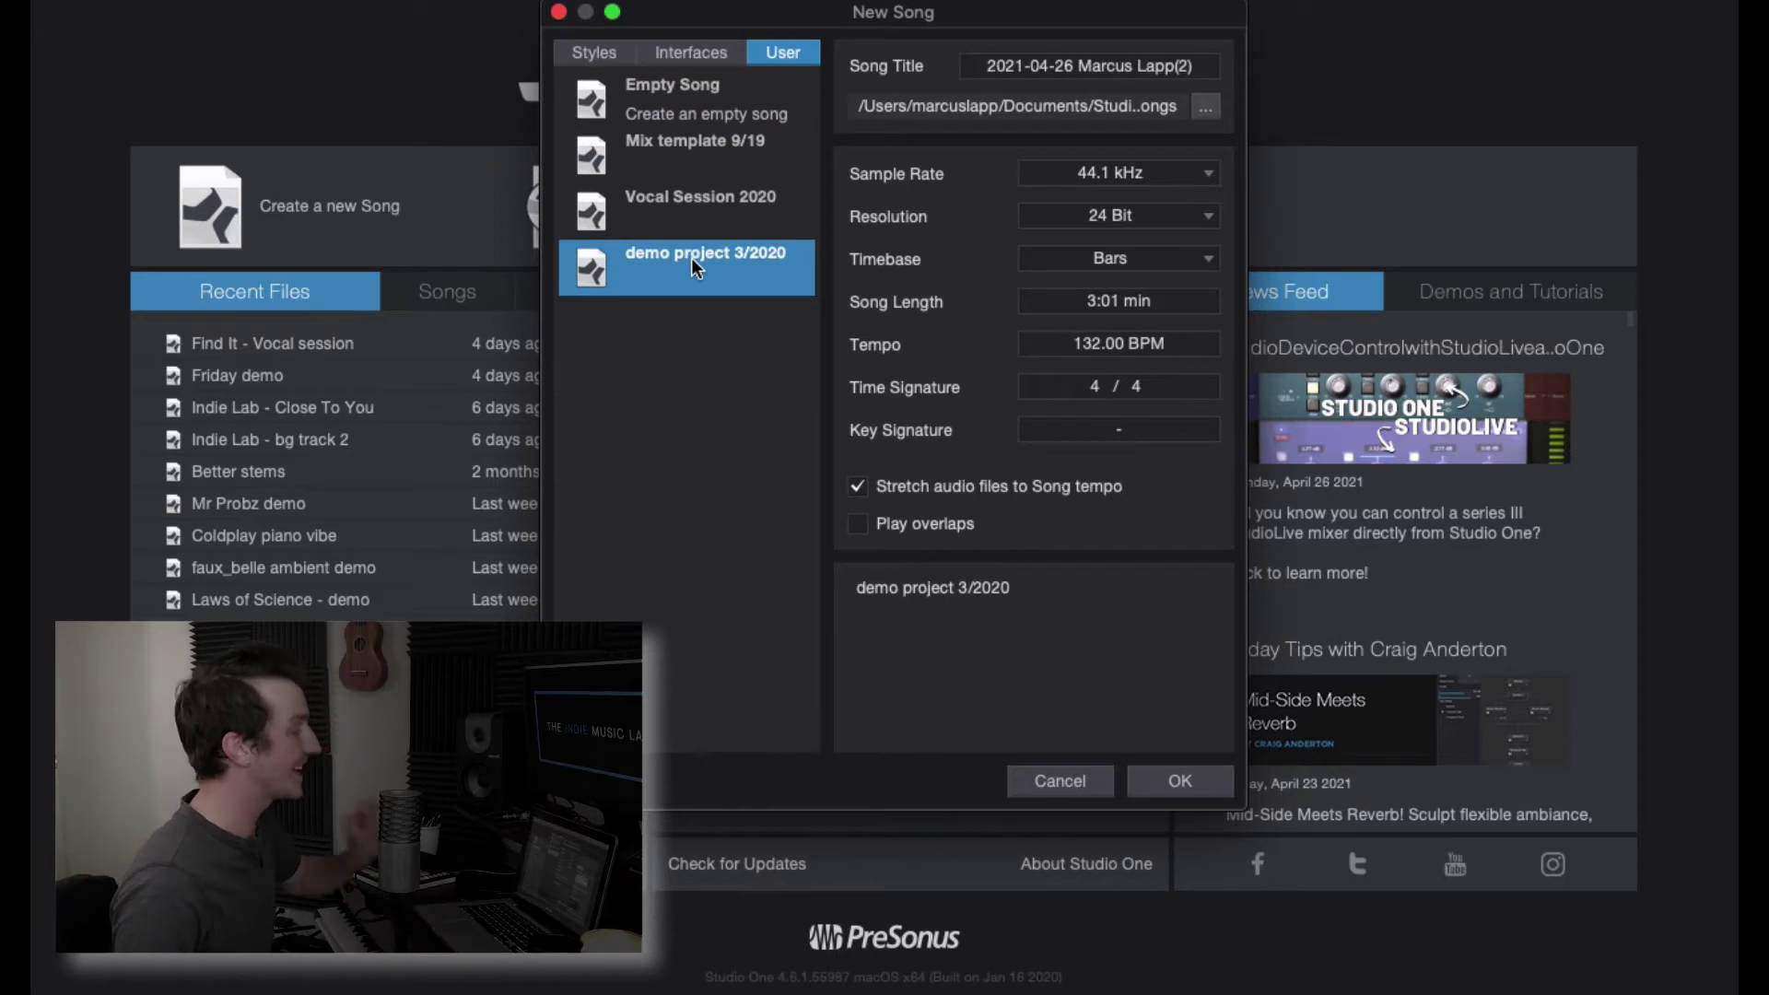
click(1157, 779)
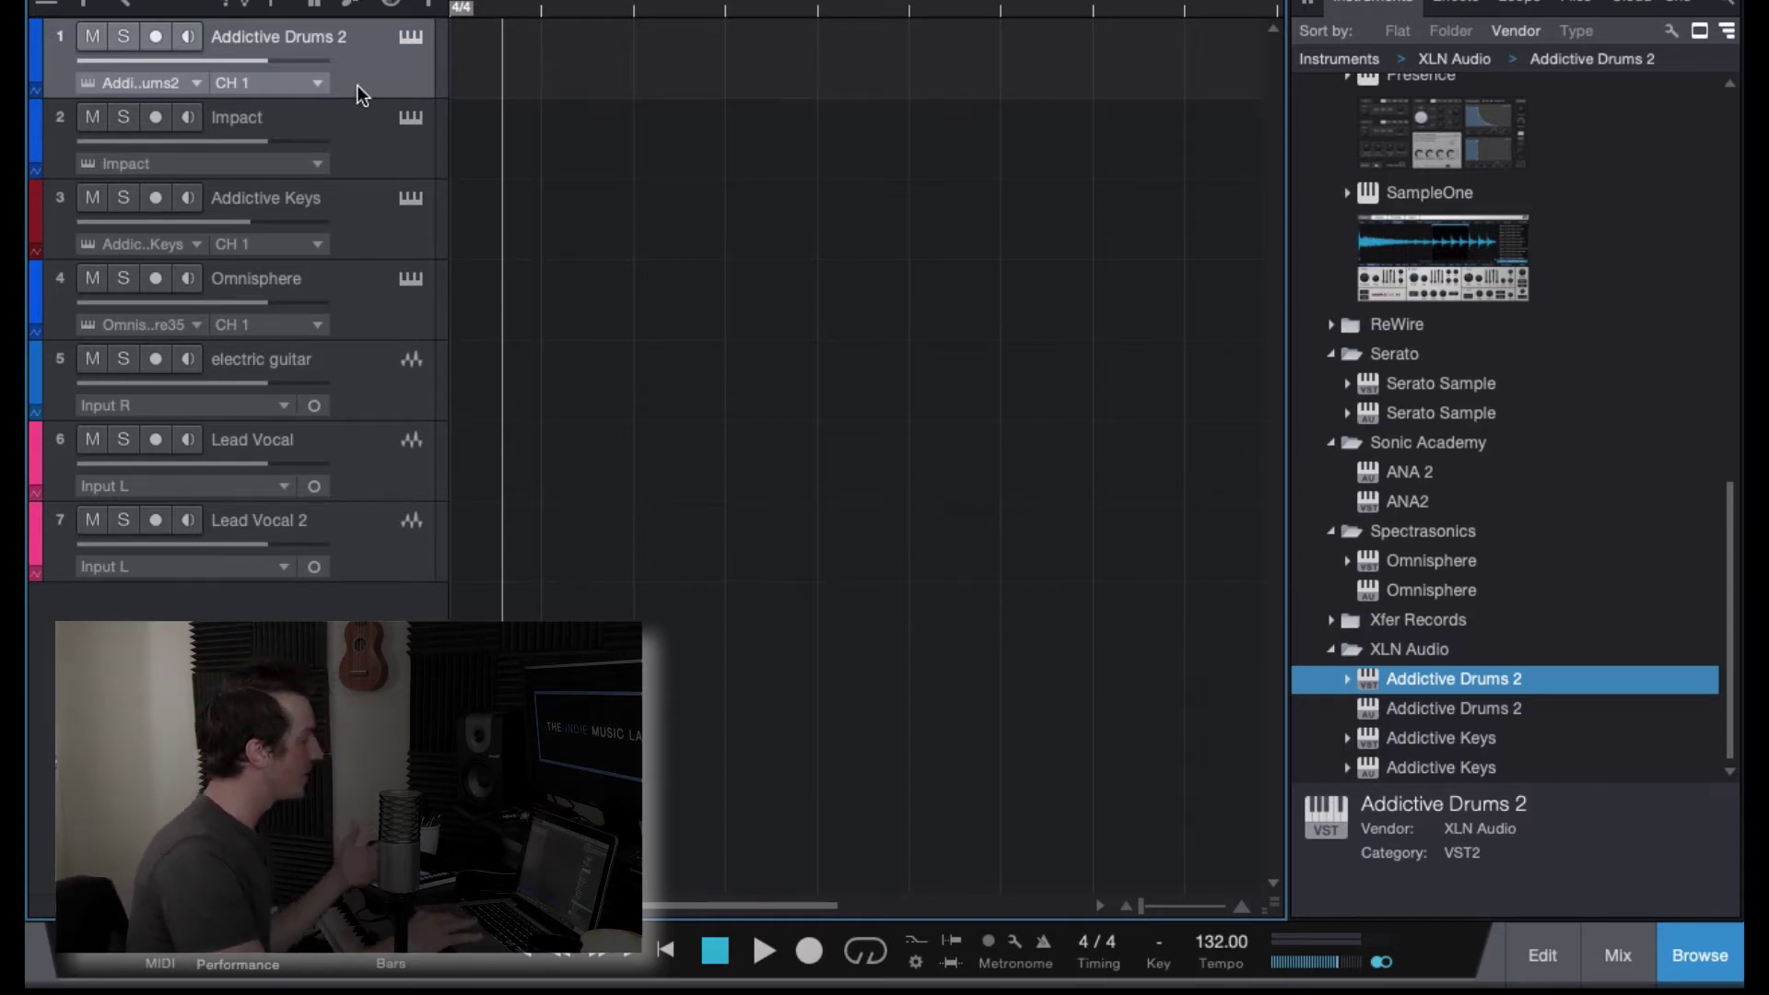
key(F3)
key(F3)
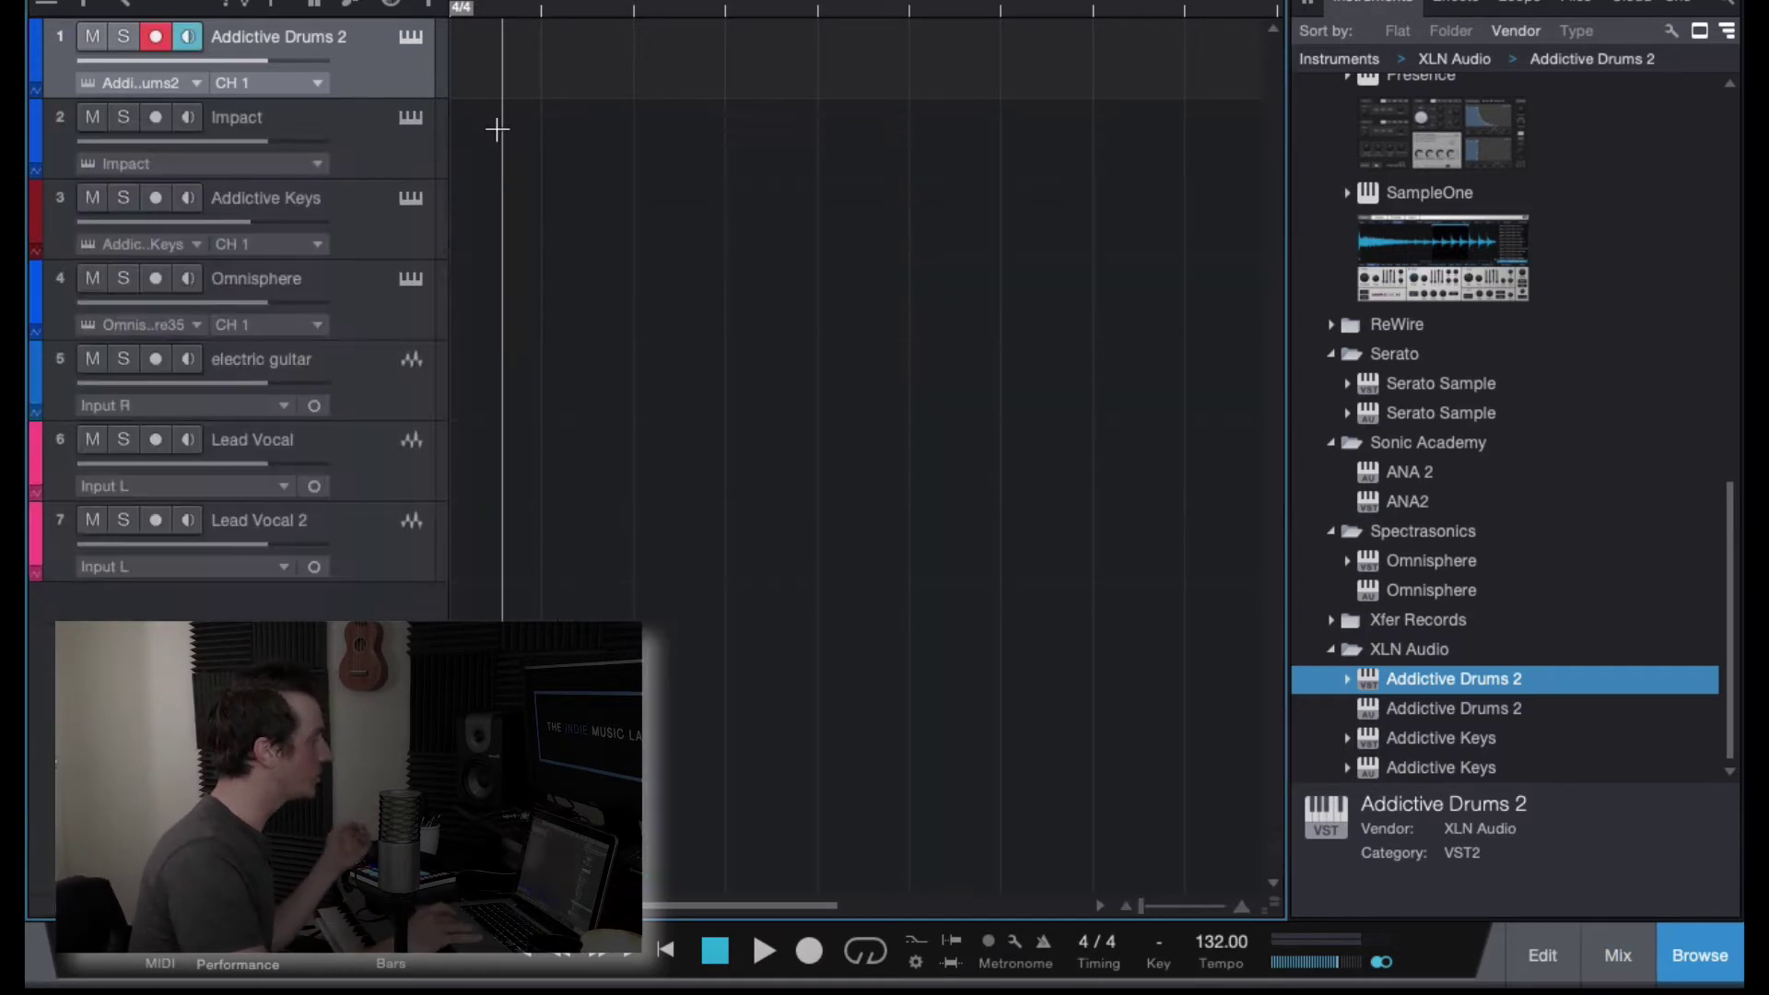
click(403, 47)
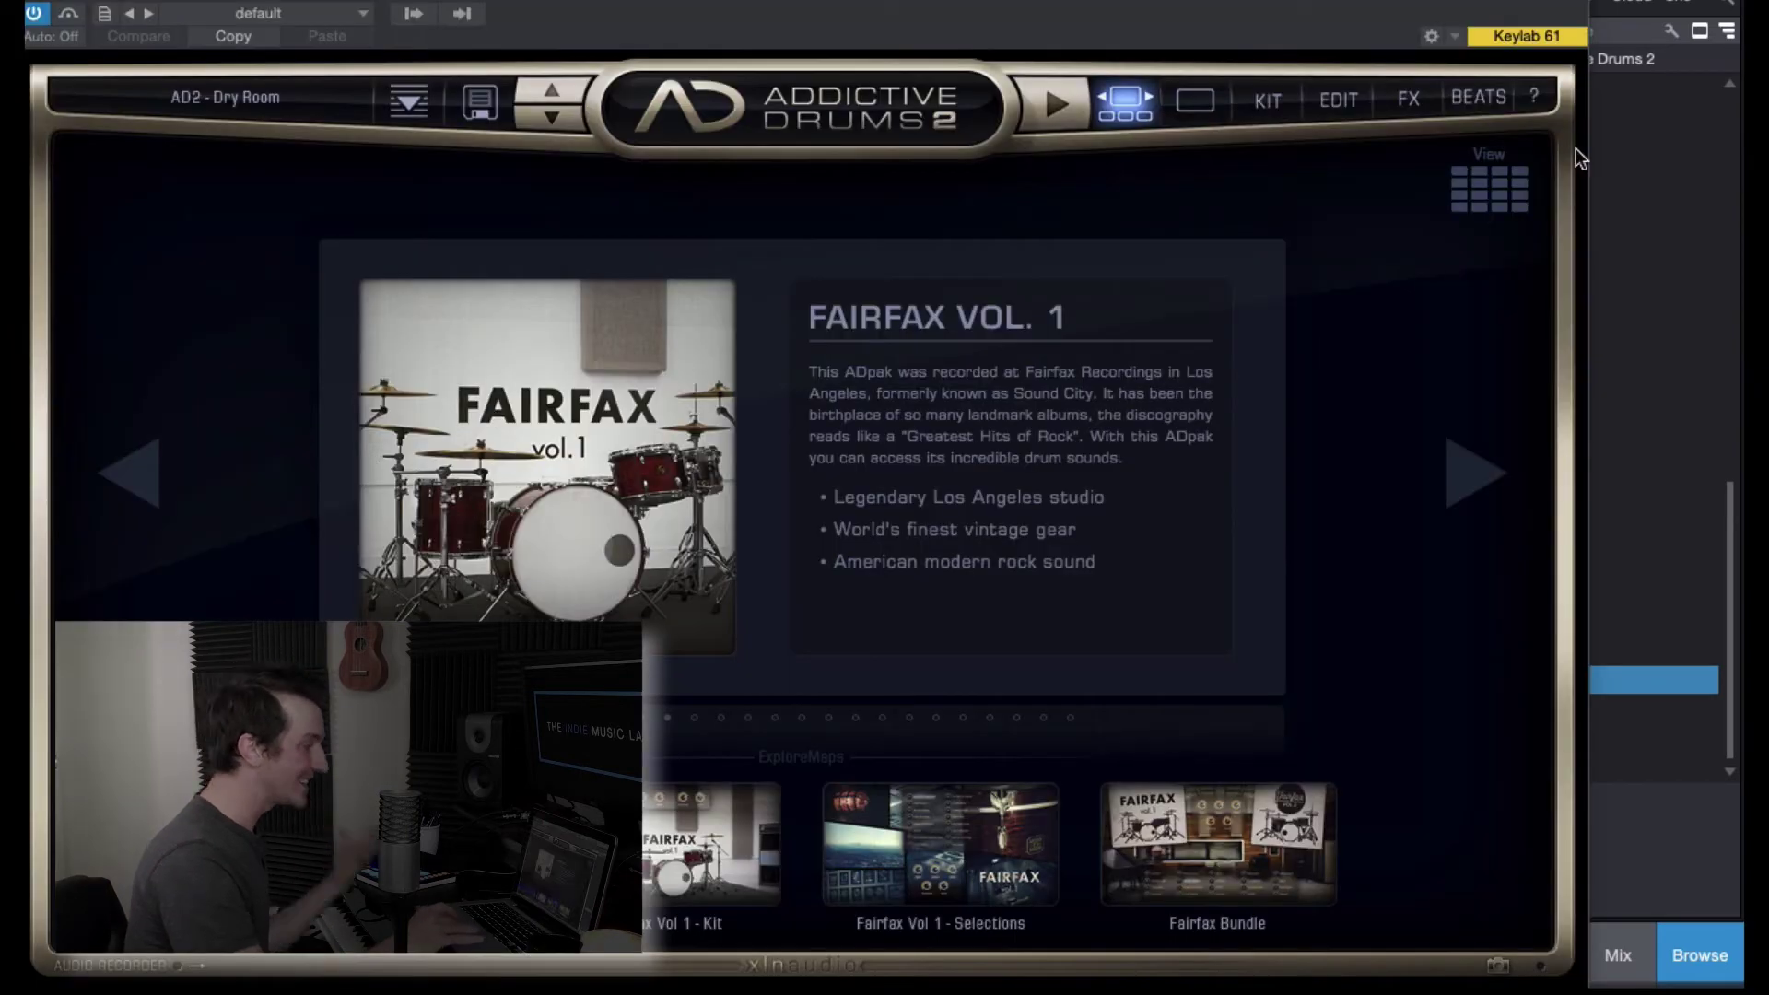
click(1589, 2)
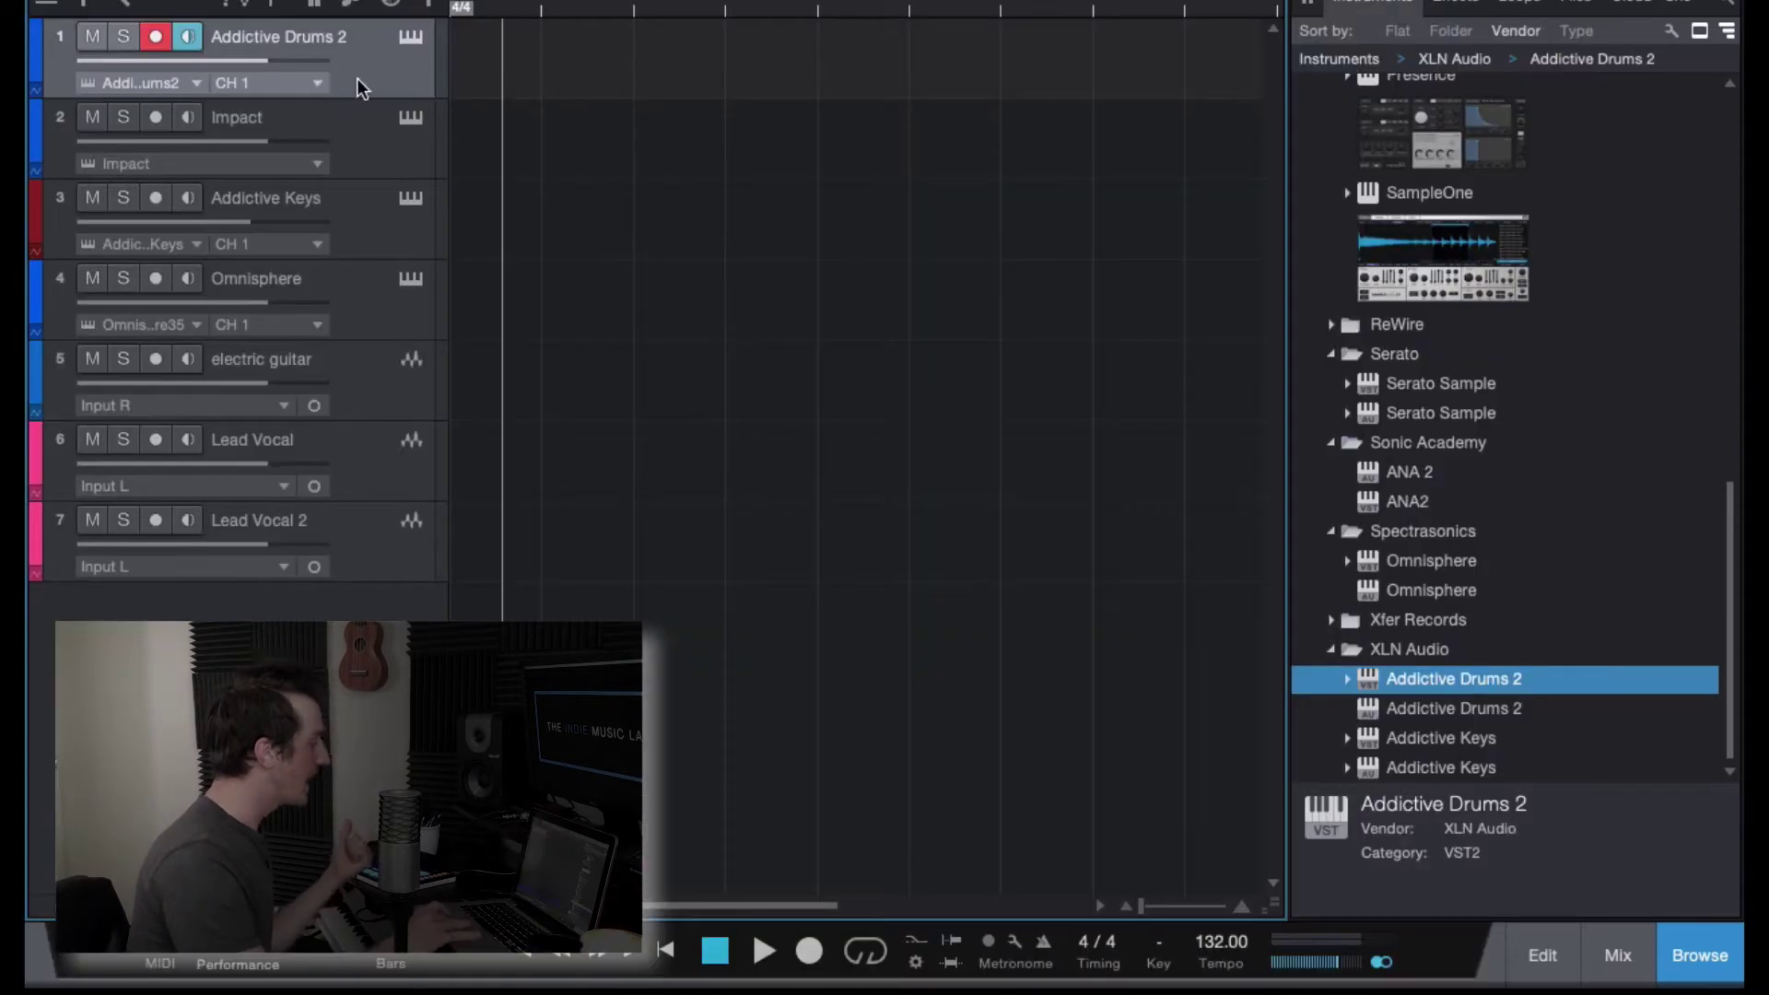
click(385, 152)
click(411, 119)
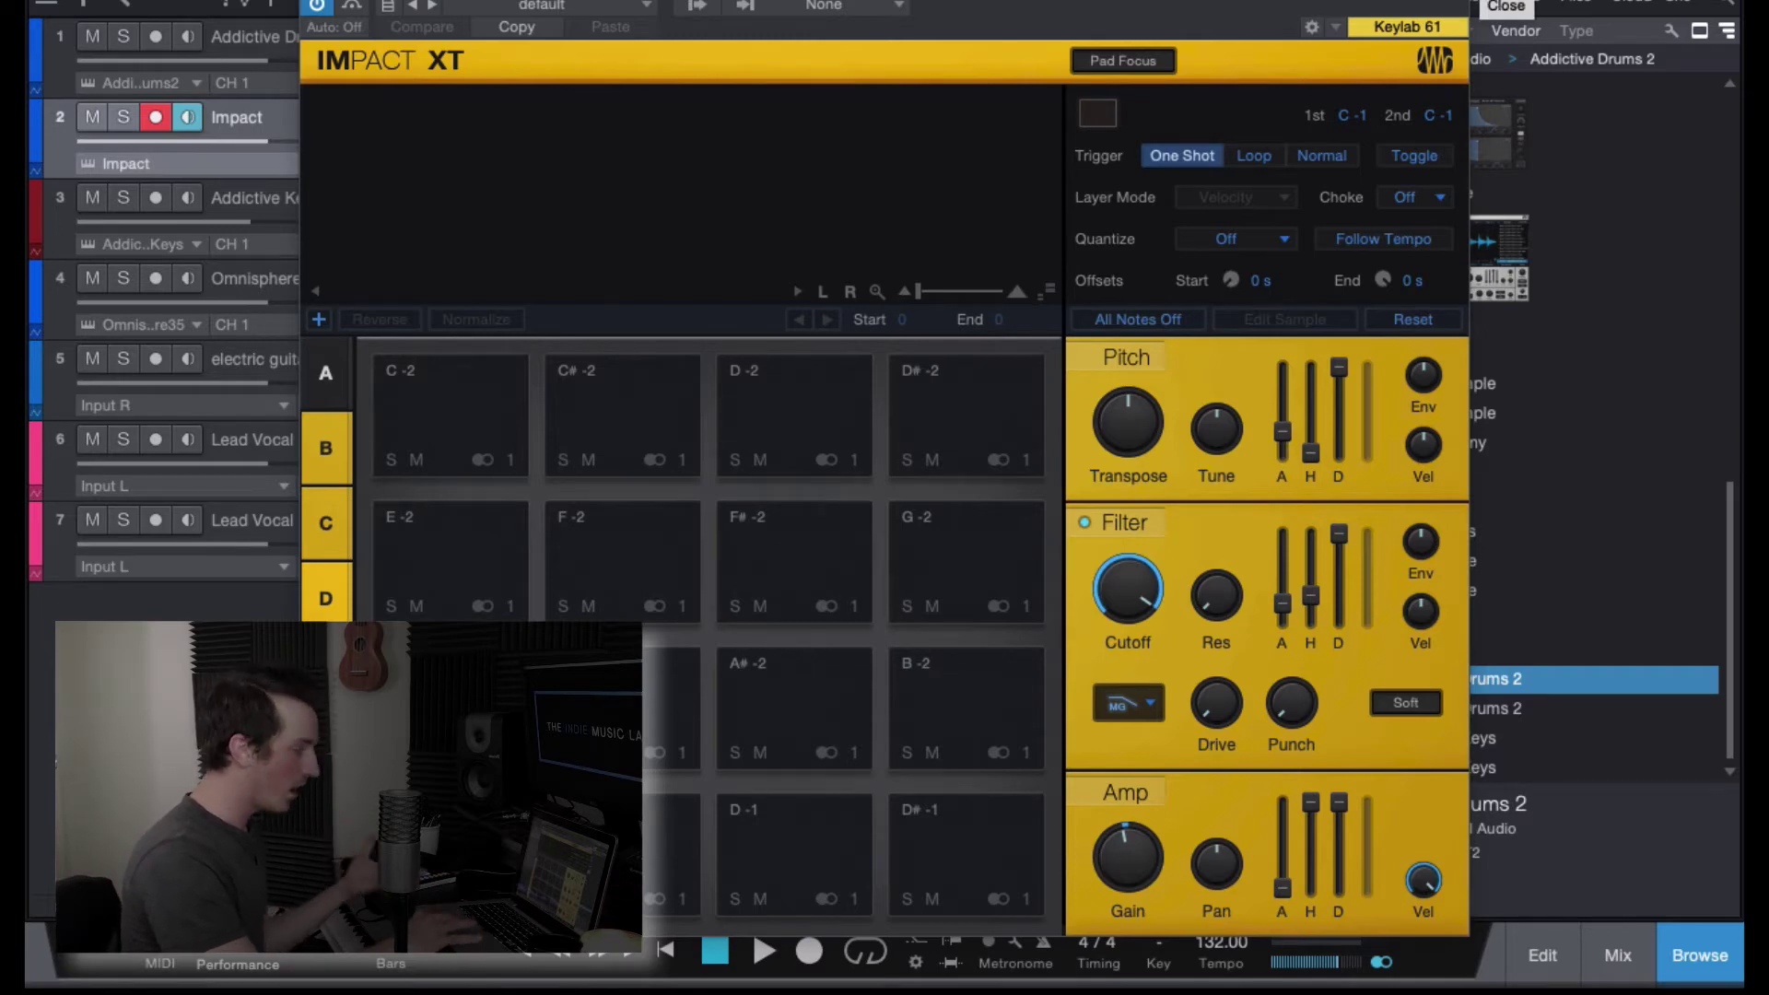
click(1478, 2)
click(387, 223)
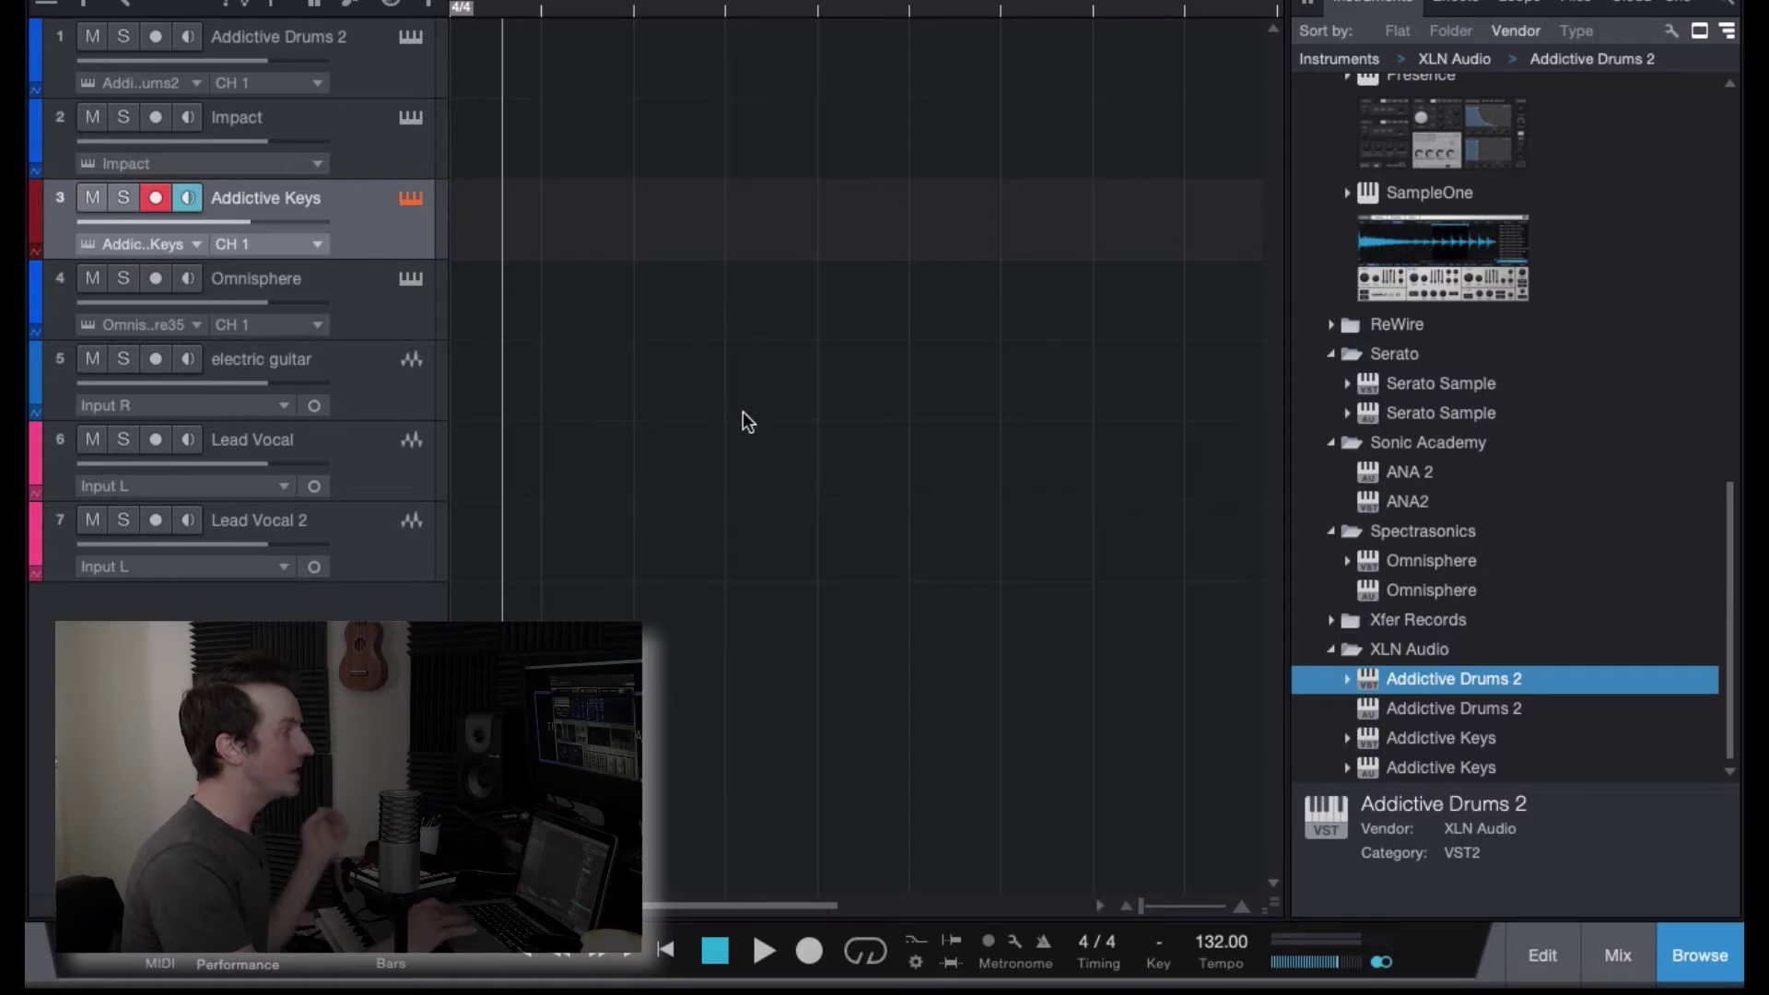
click(410, 198)
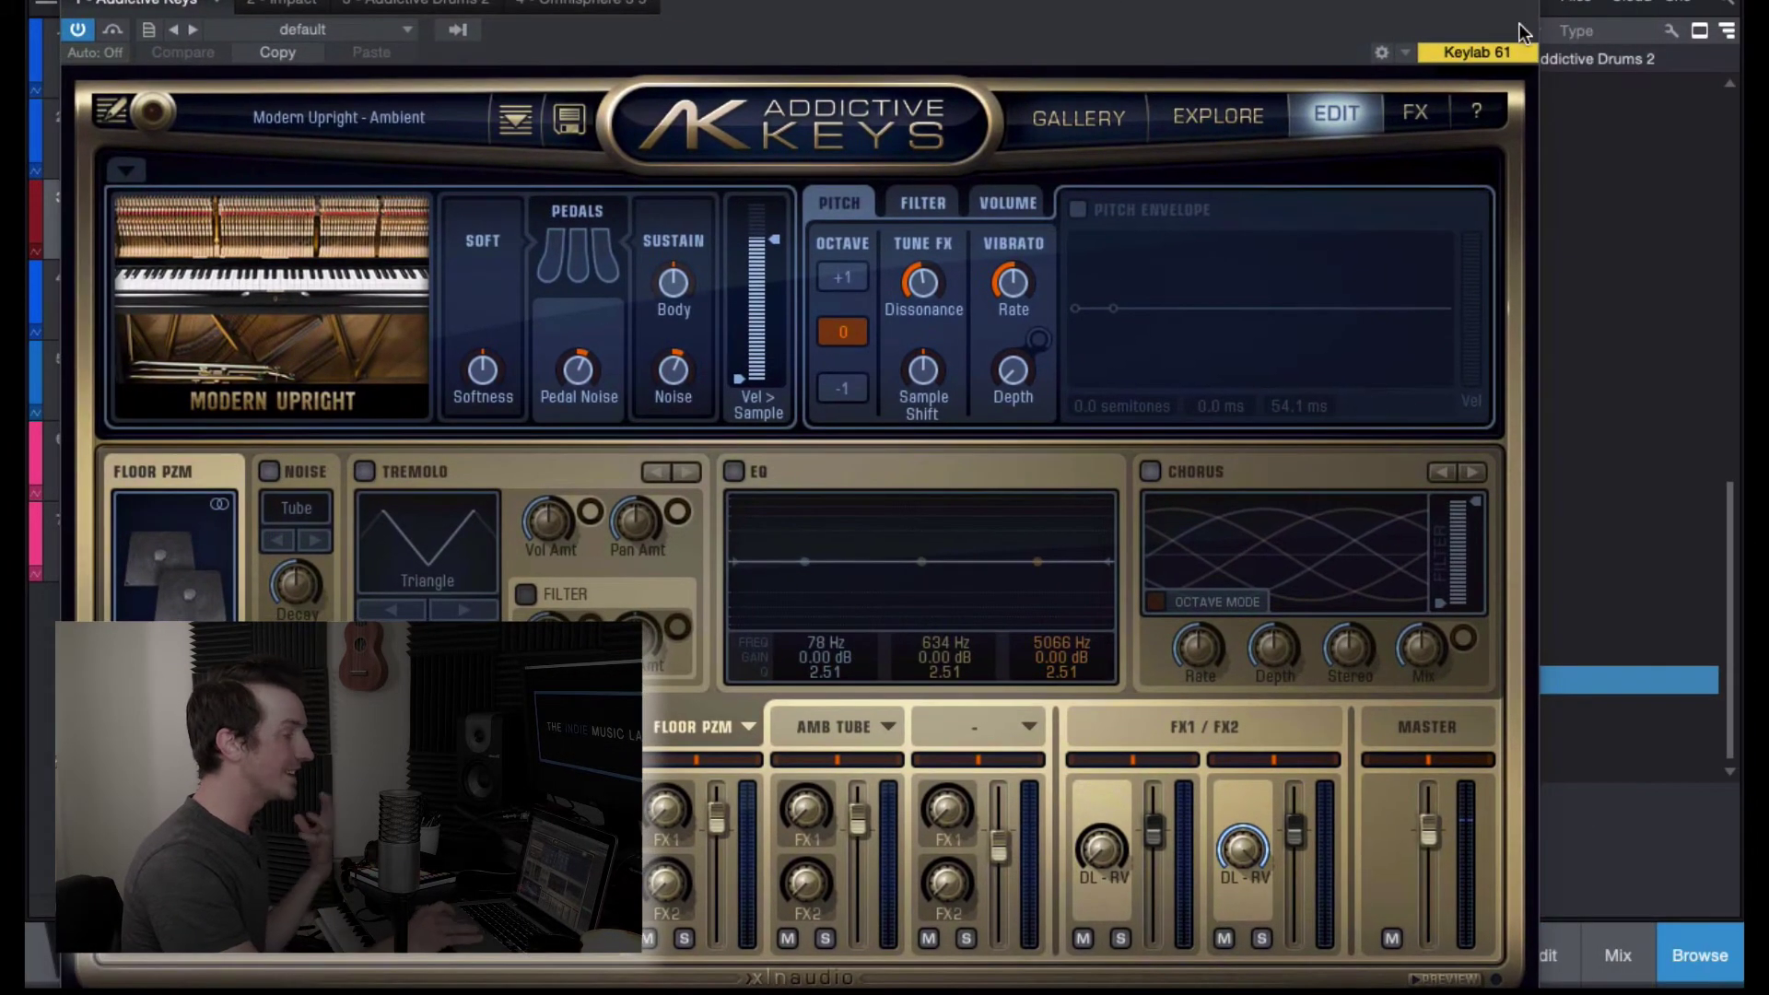
click(1522, 5)
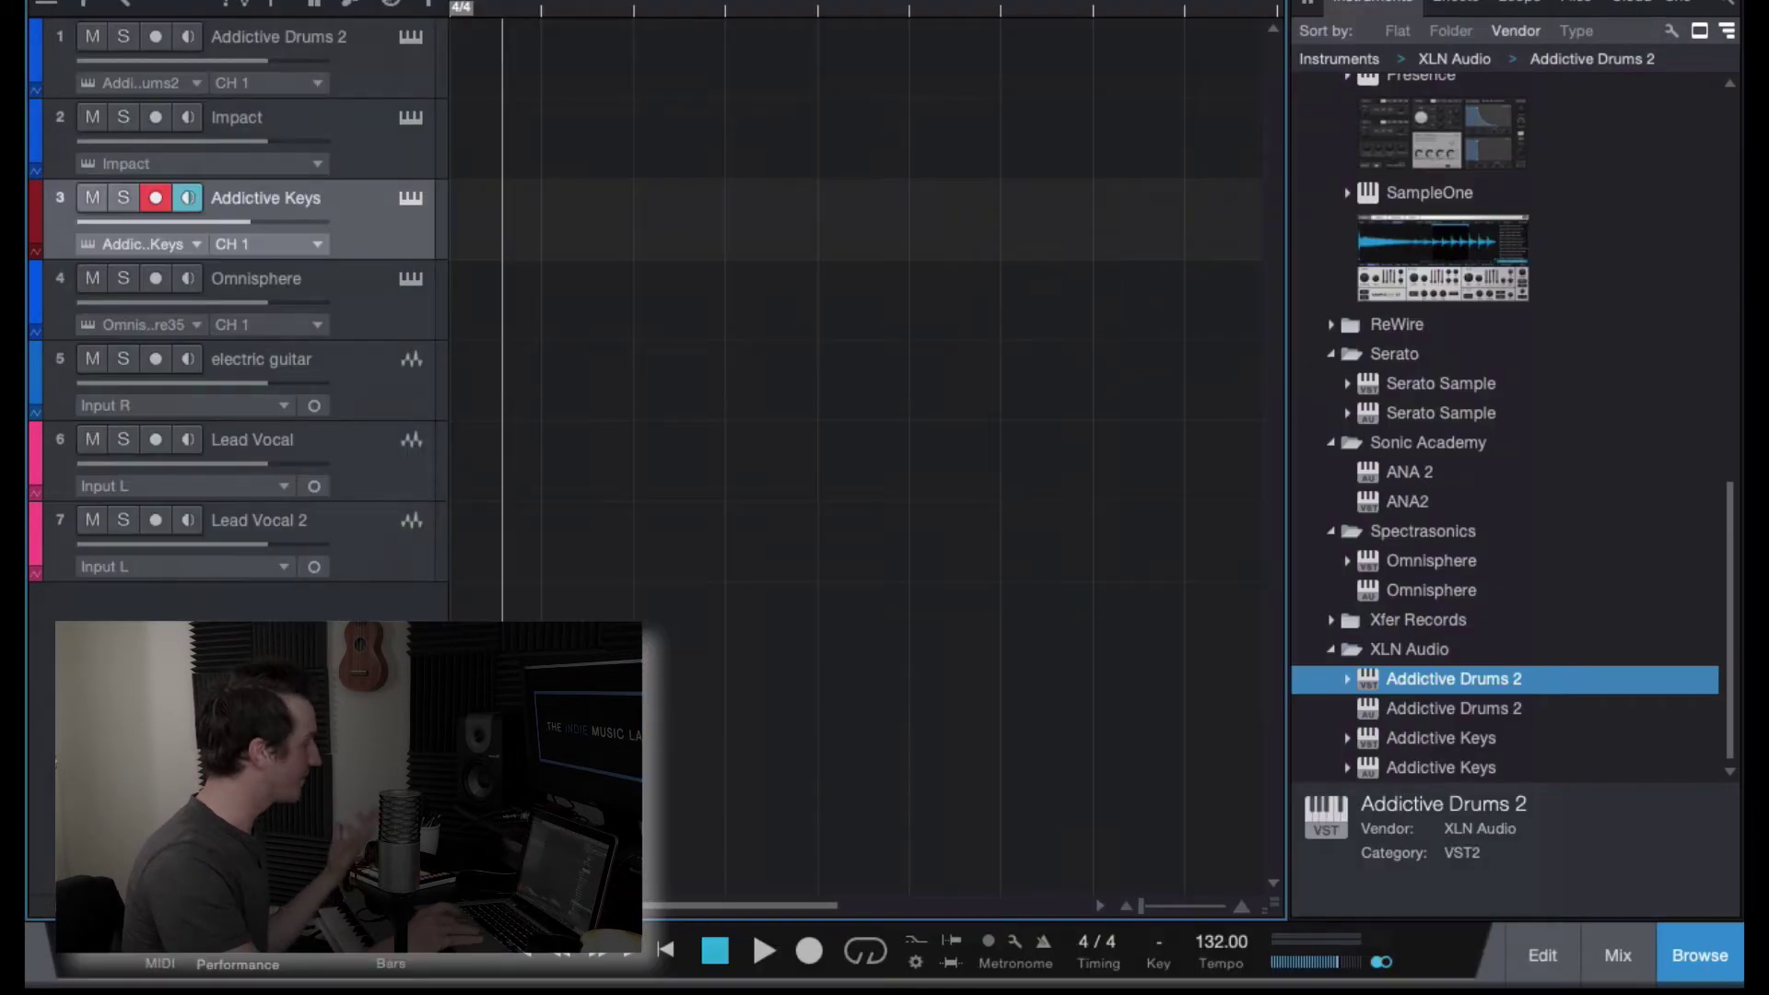
click(384, 319)
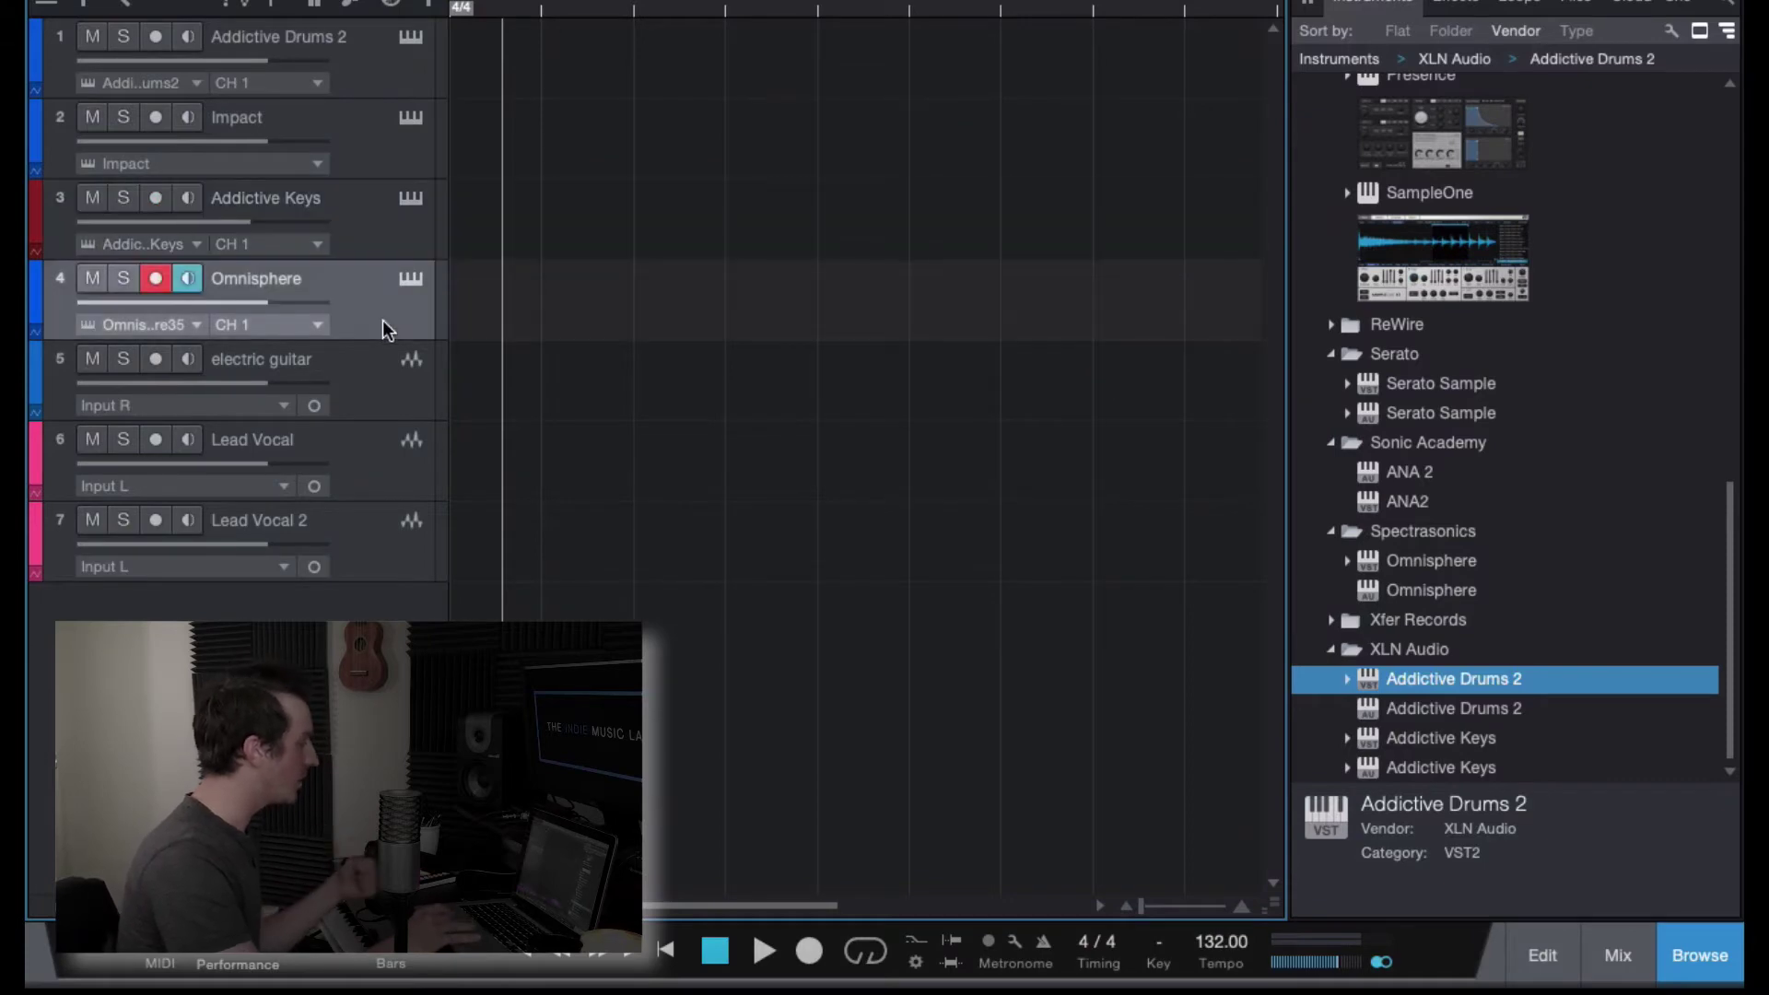
click(417, 291)
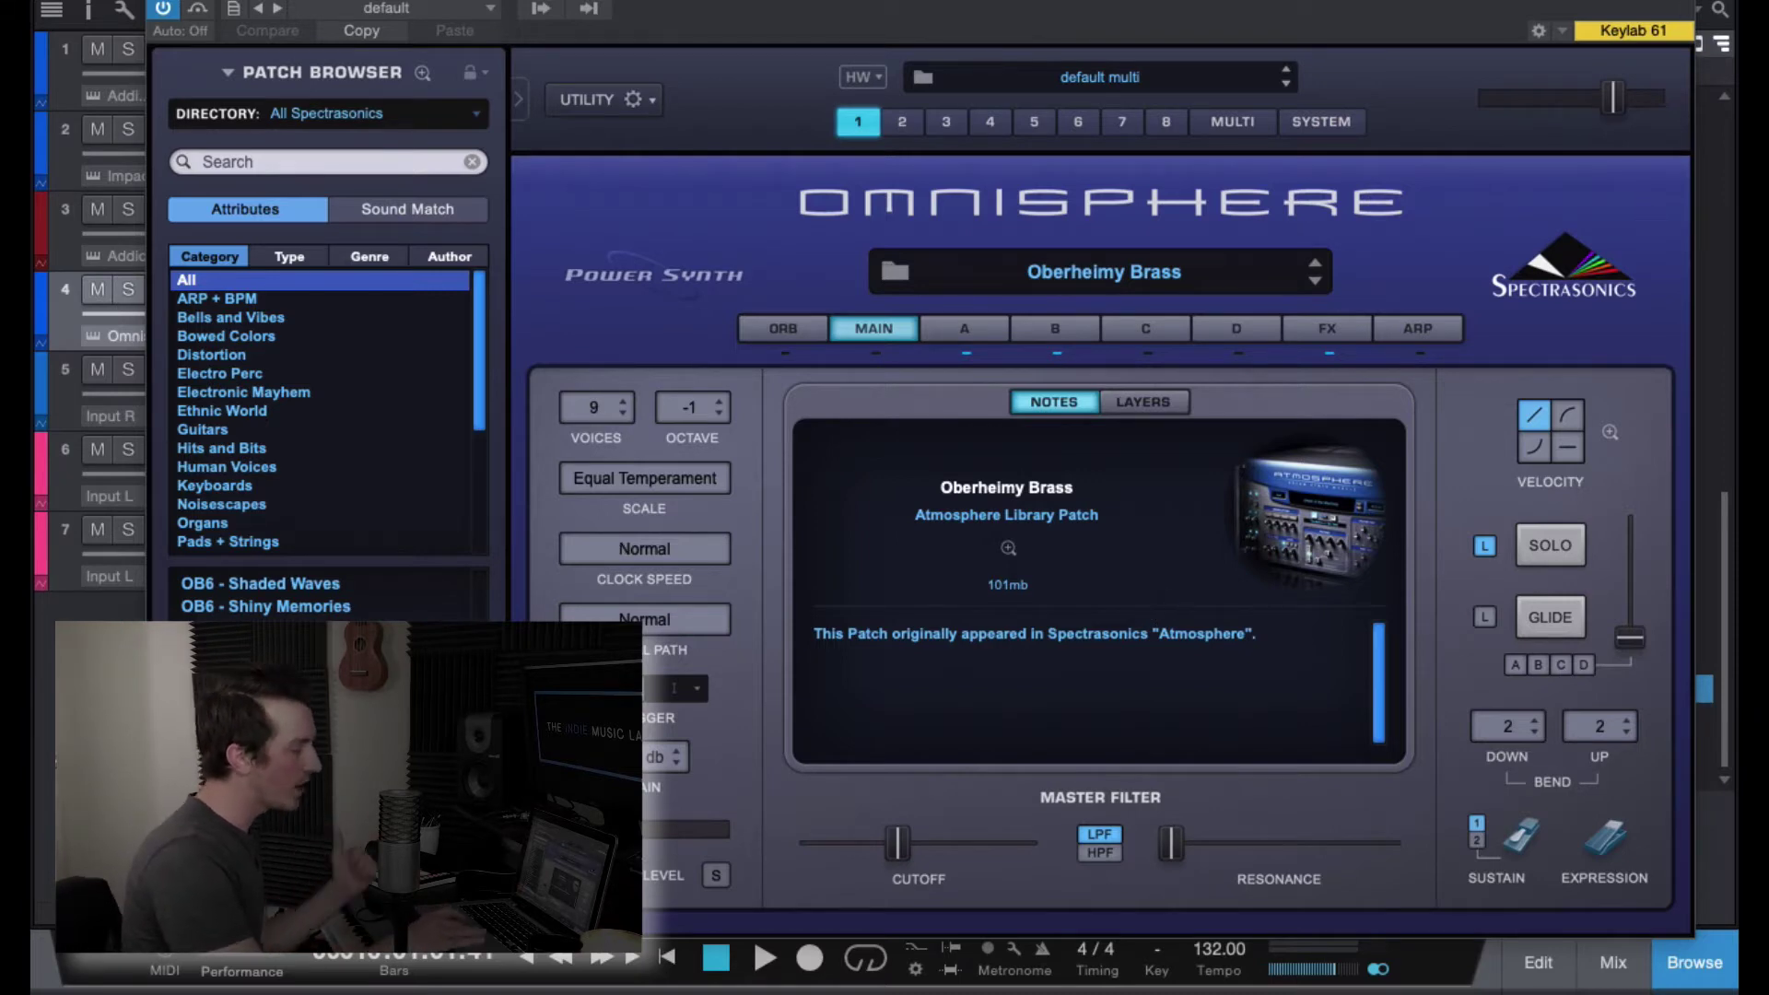
key(Escape)
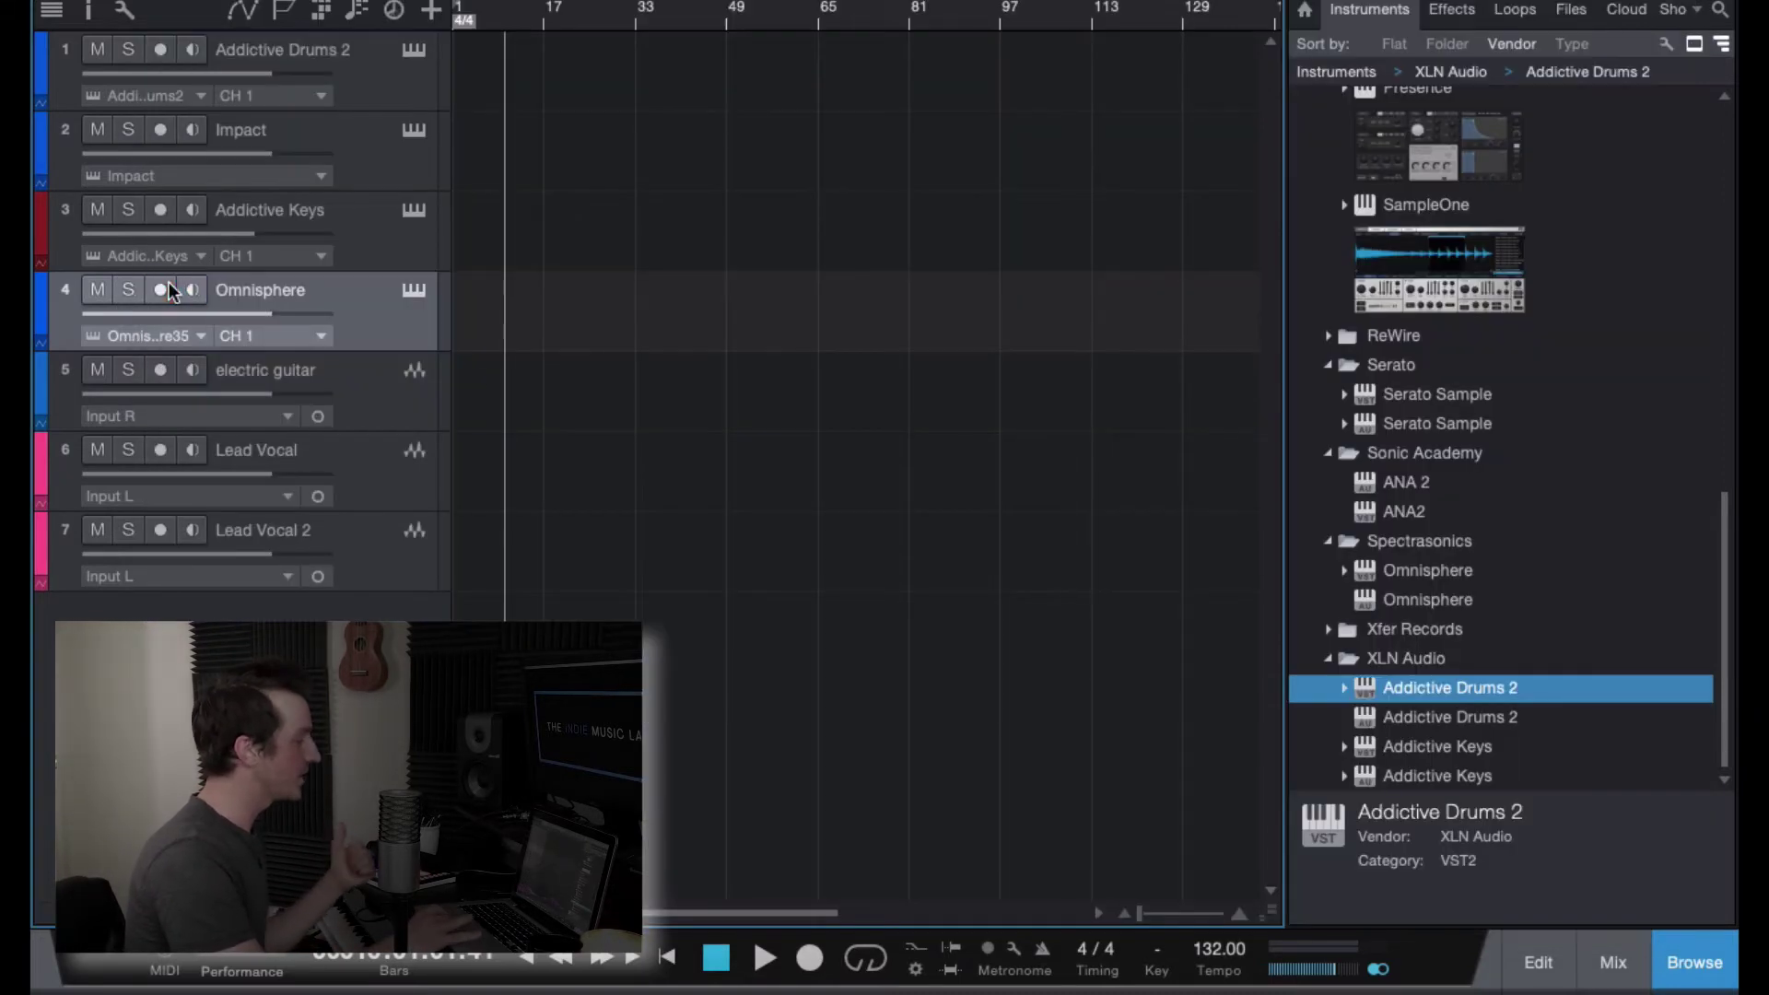
Select the electric guitar track and show the mixer with each channel's input/output routing rows.
click(374, 399)
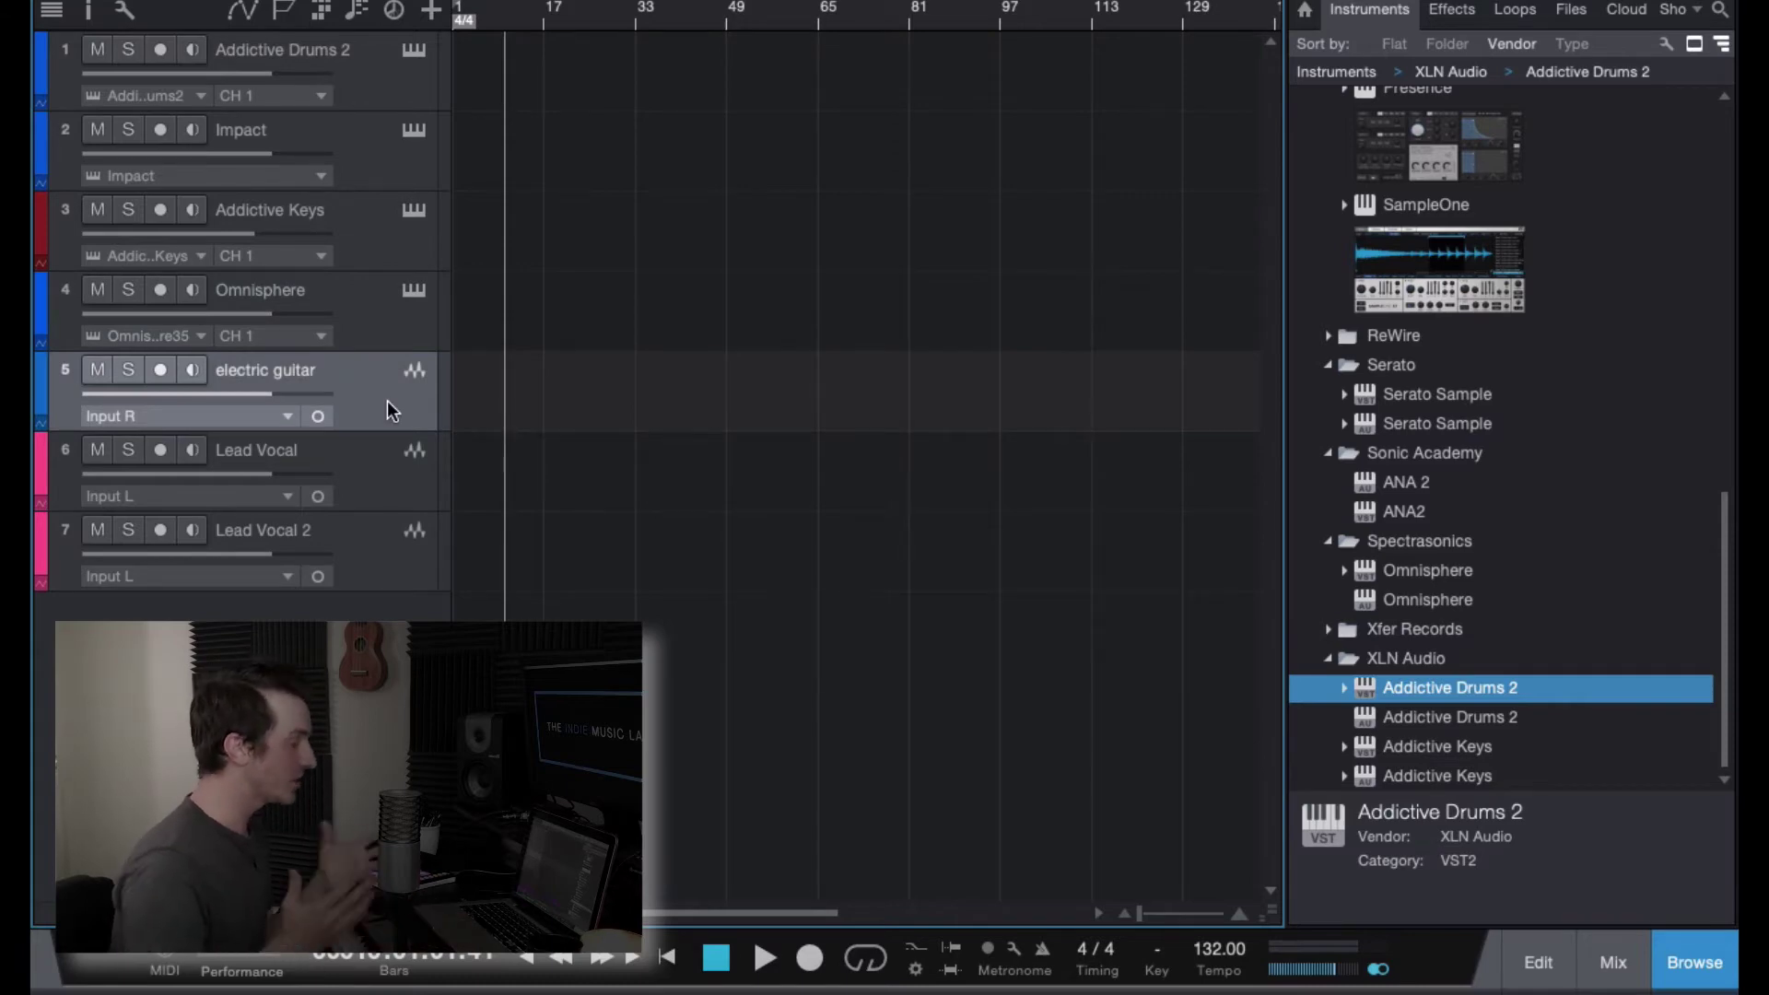
key(F3)
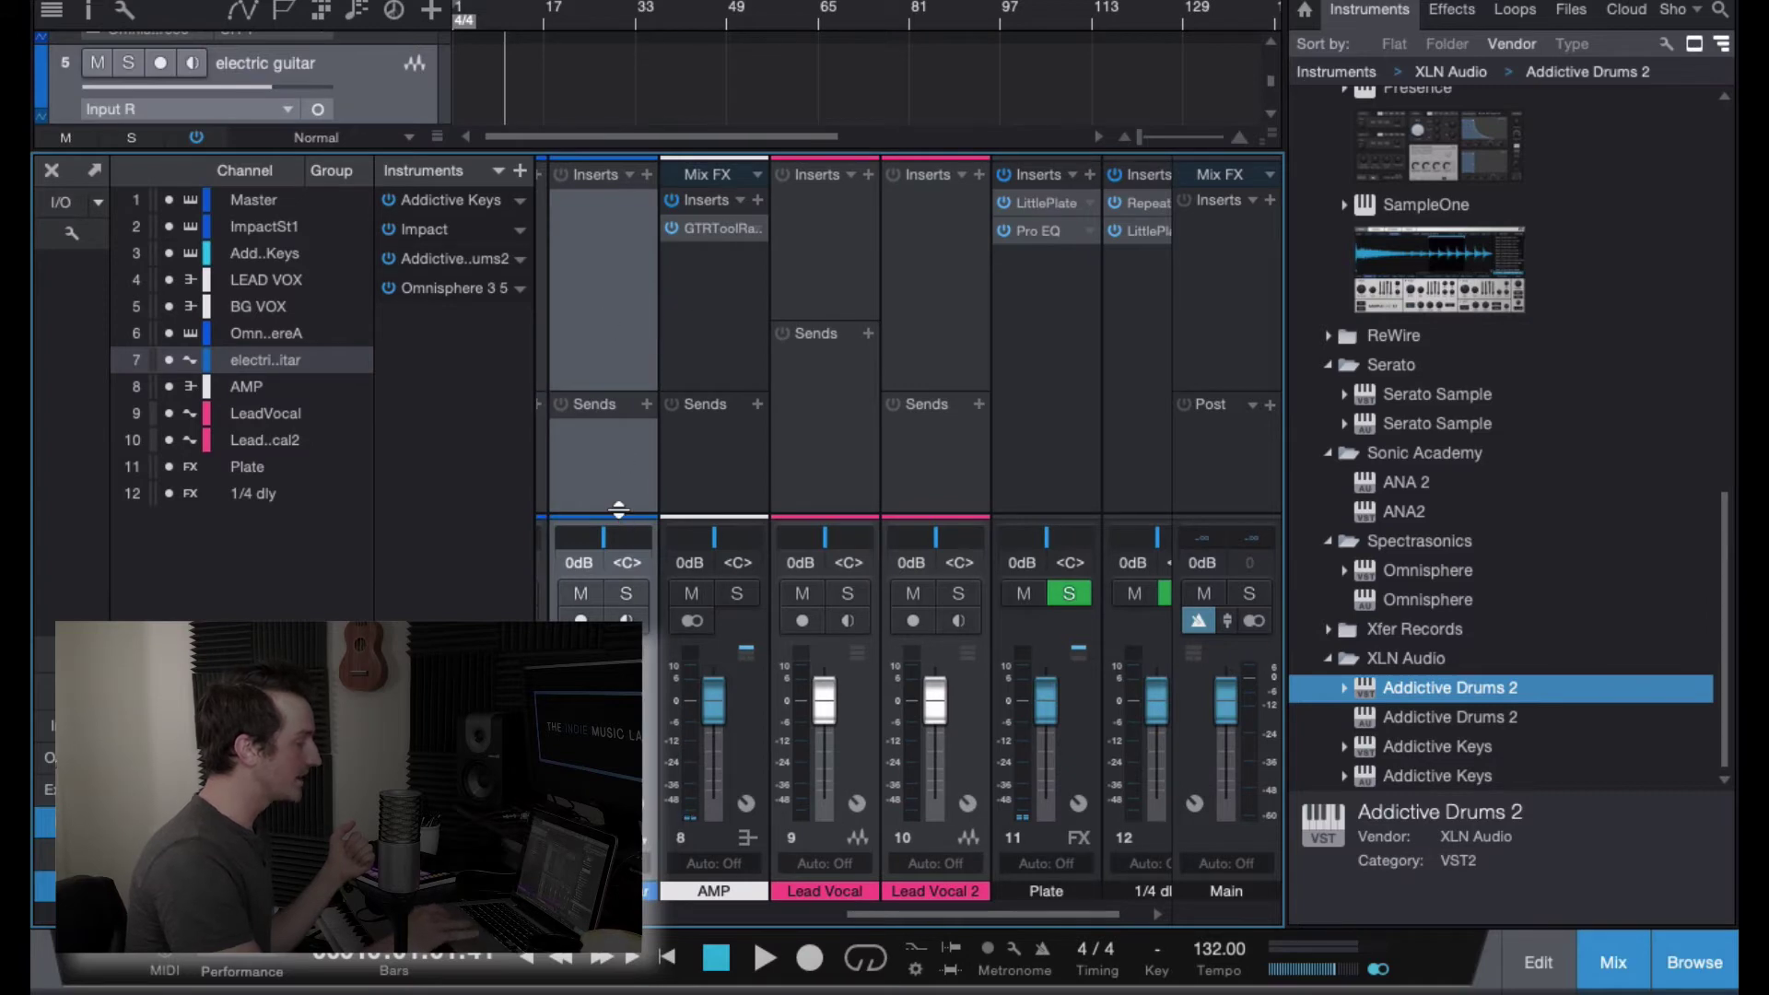
drag(616, 514, 616, 463)
Inspect the GTR Tool Rack insert on the AMP channel, set to Natural Beauty.
click(711, 442)
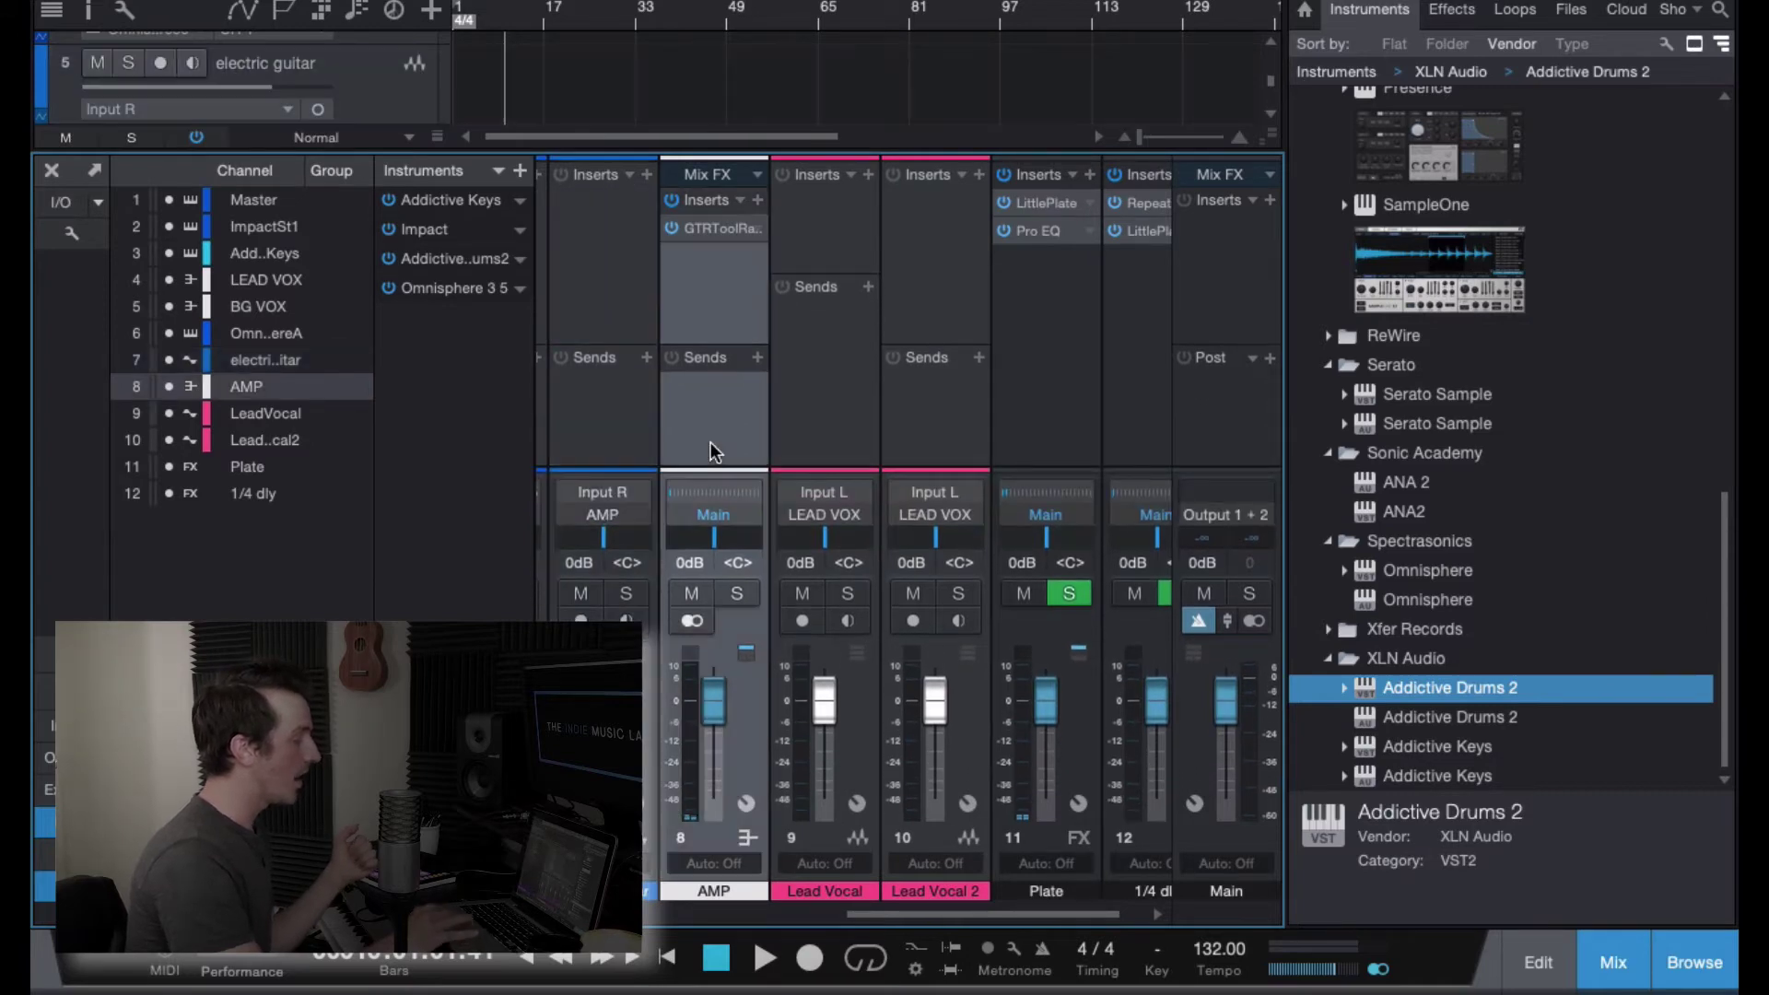
double_click(713, 228)
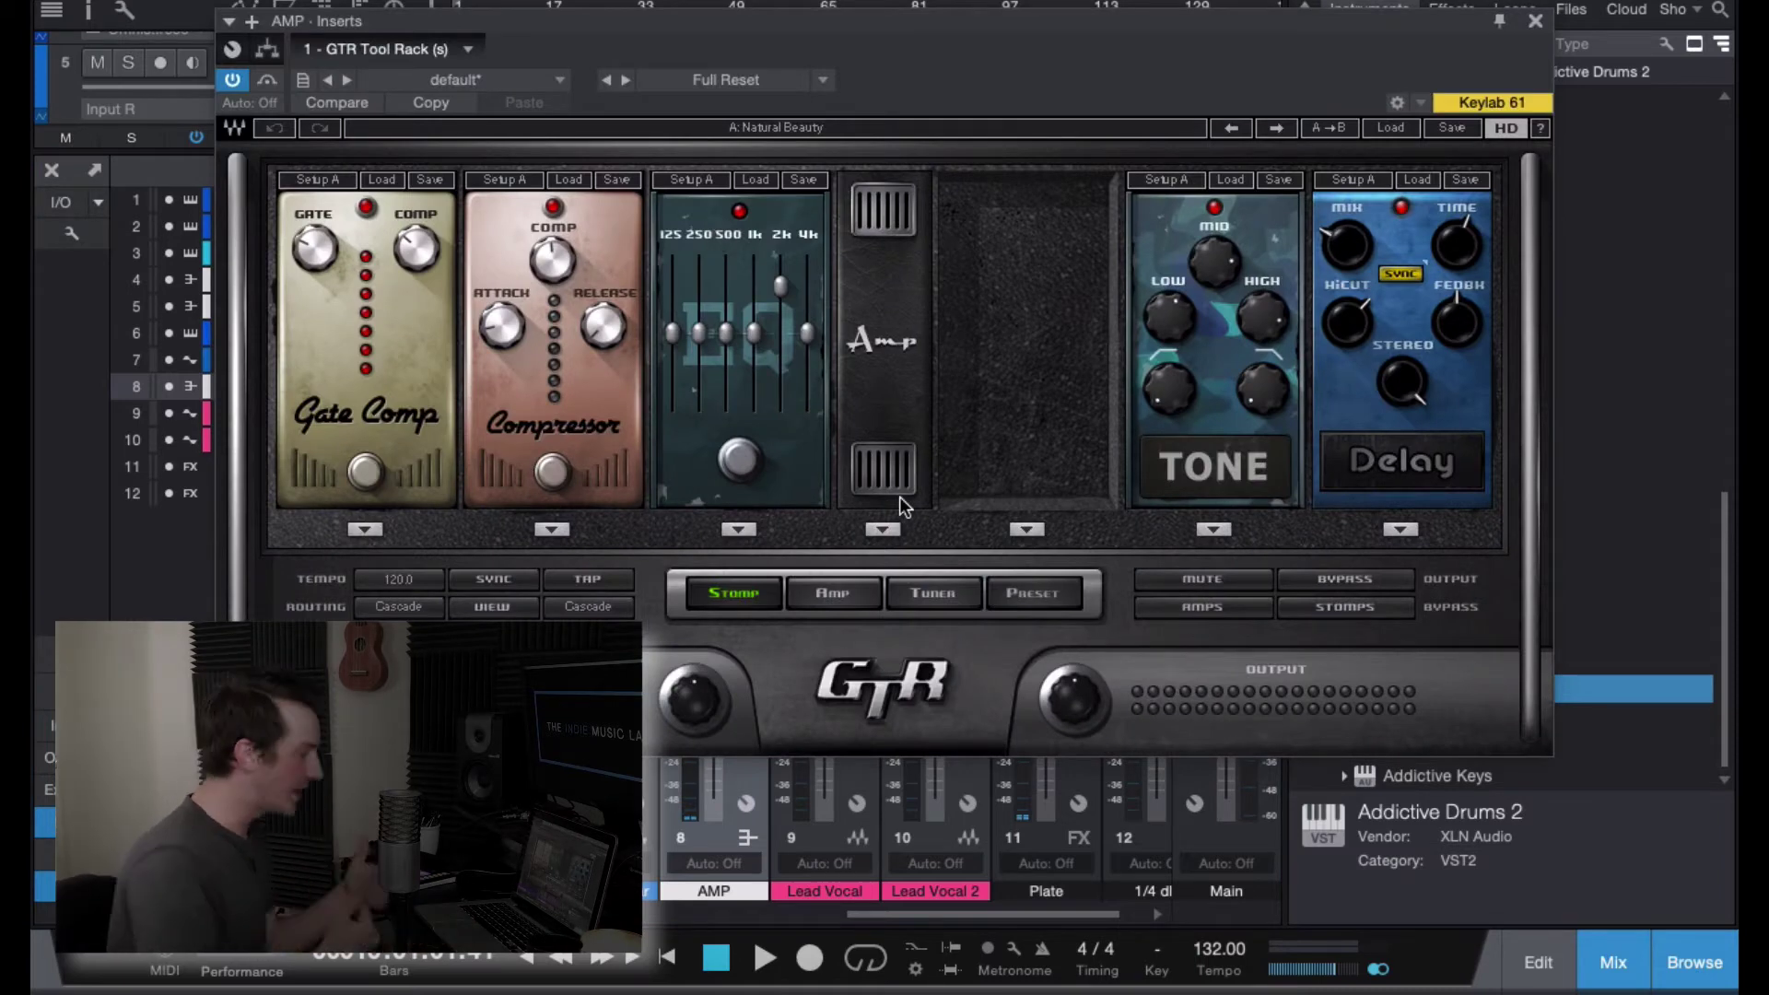
click(1534, 20)
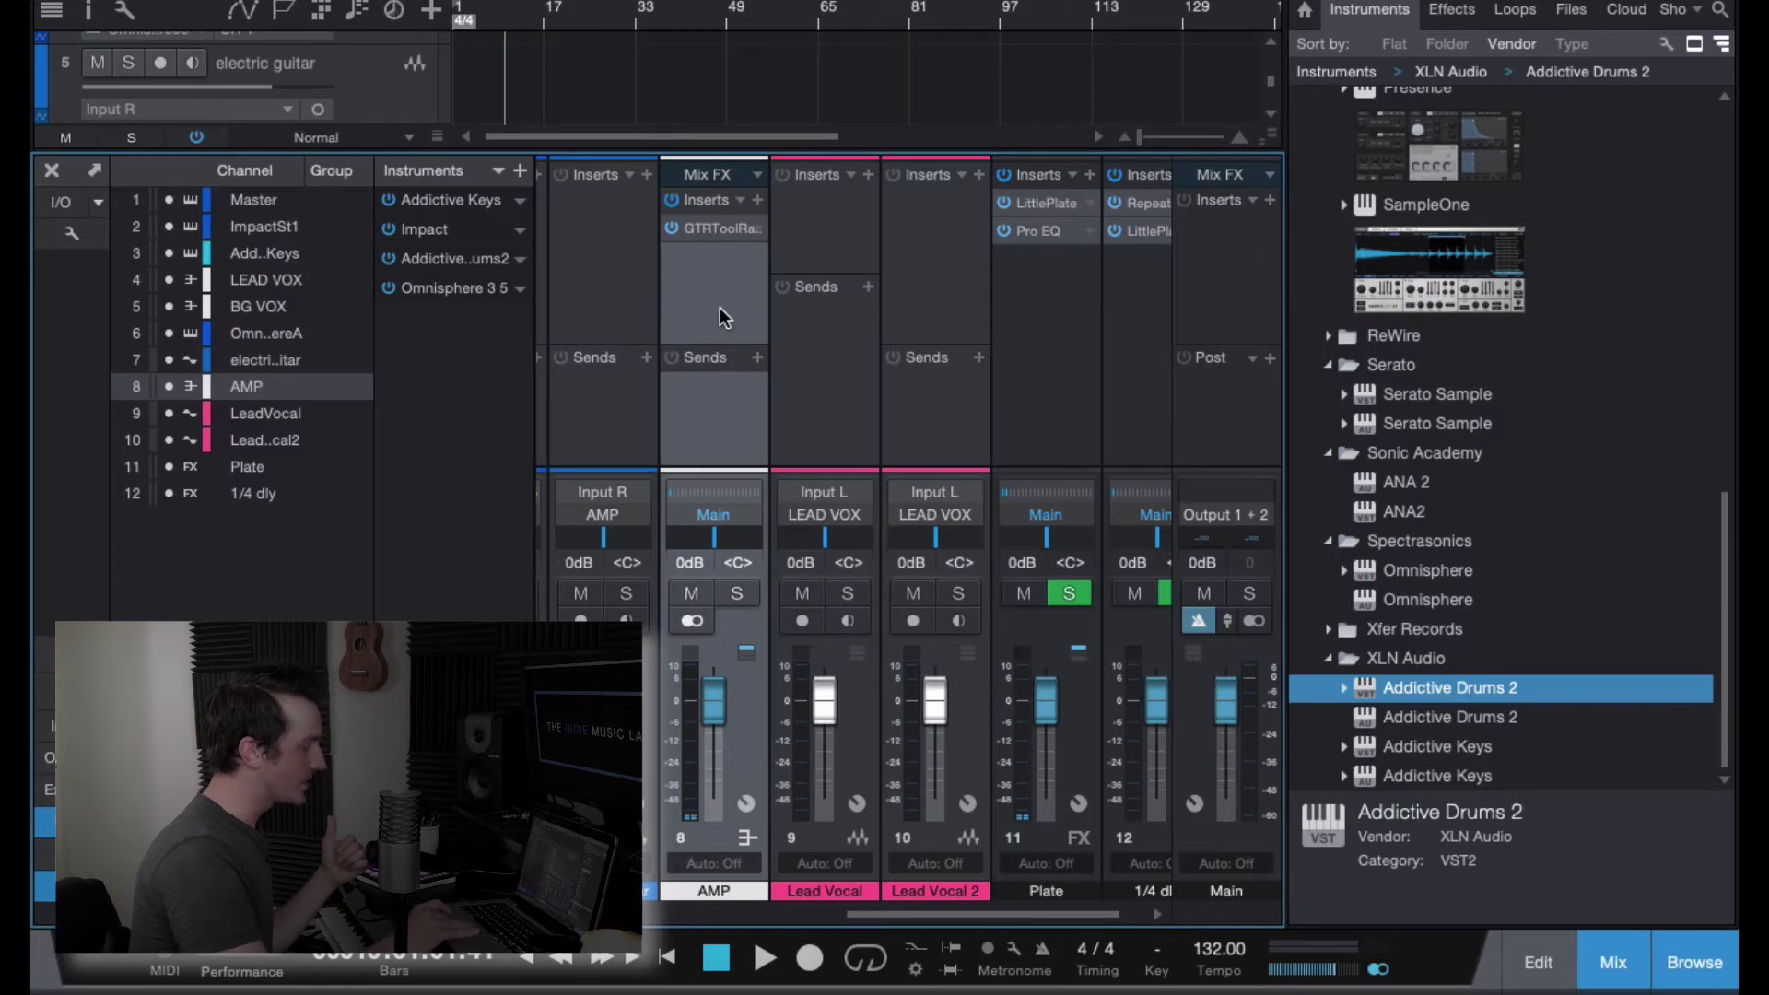
Select the Lead Vocal track and reopen the mixer.
click(49, 171)
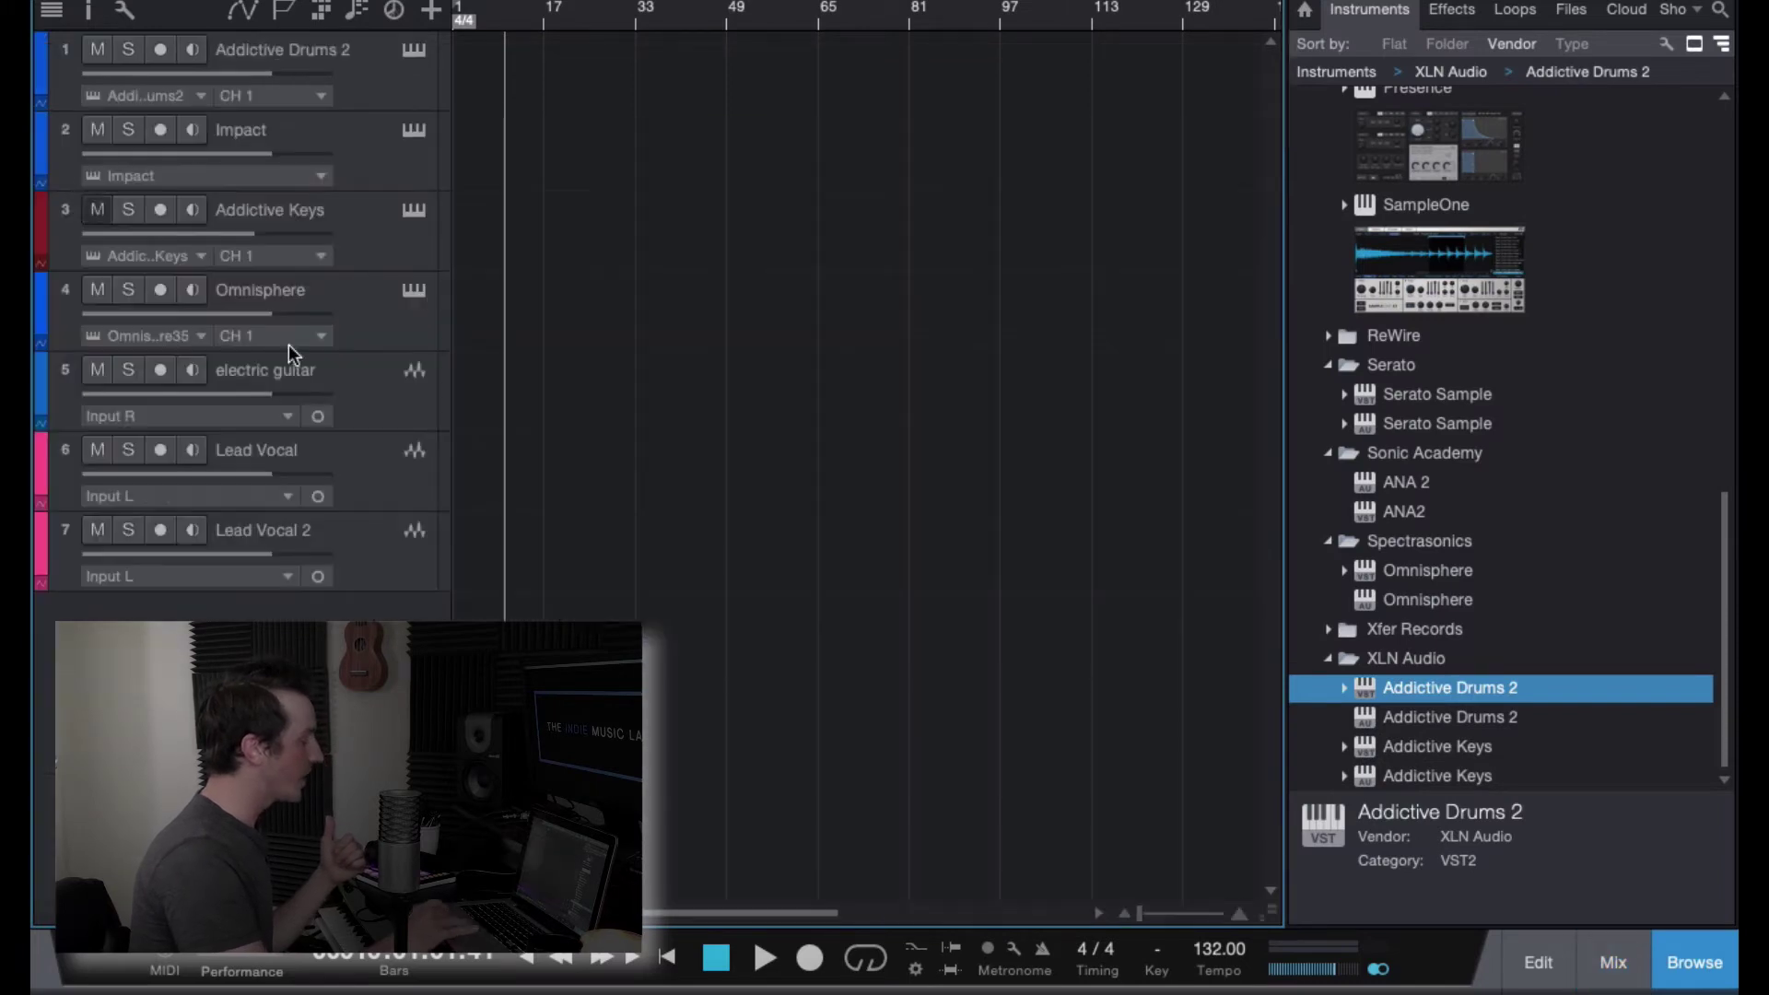
click(369, 461)
click(362, 424)
click(373, 463)
key(F3)
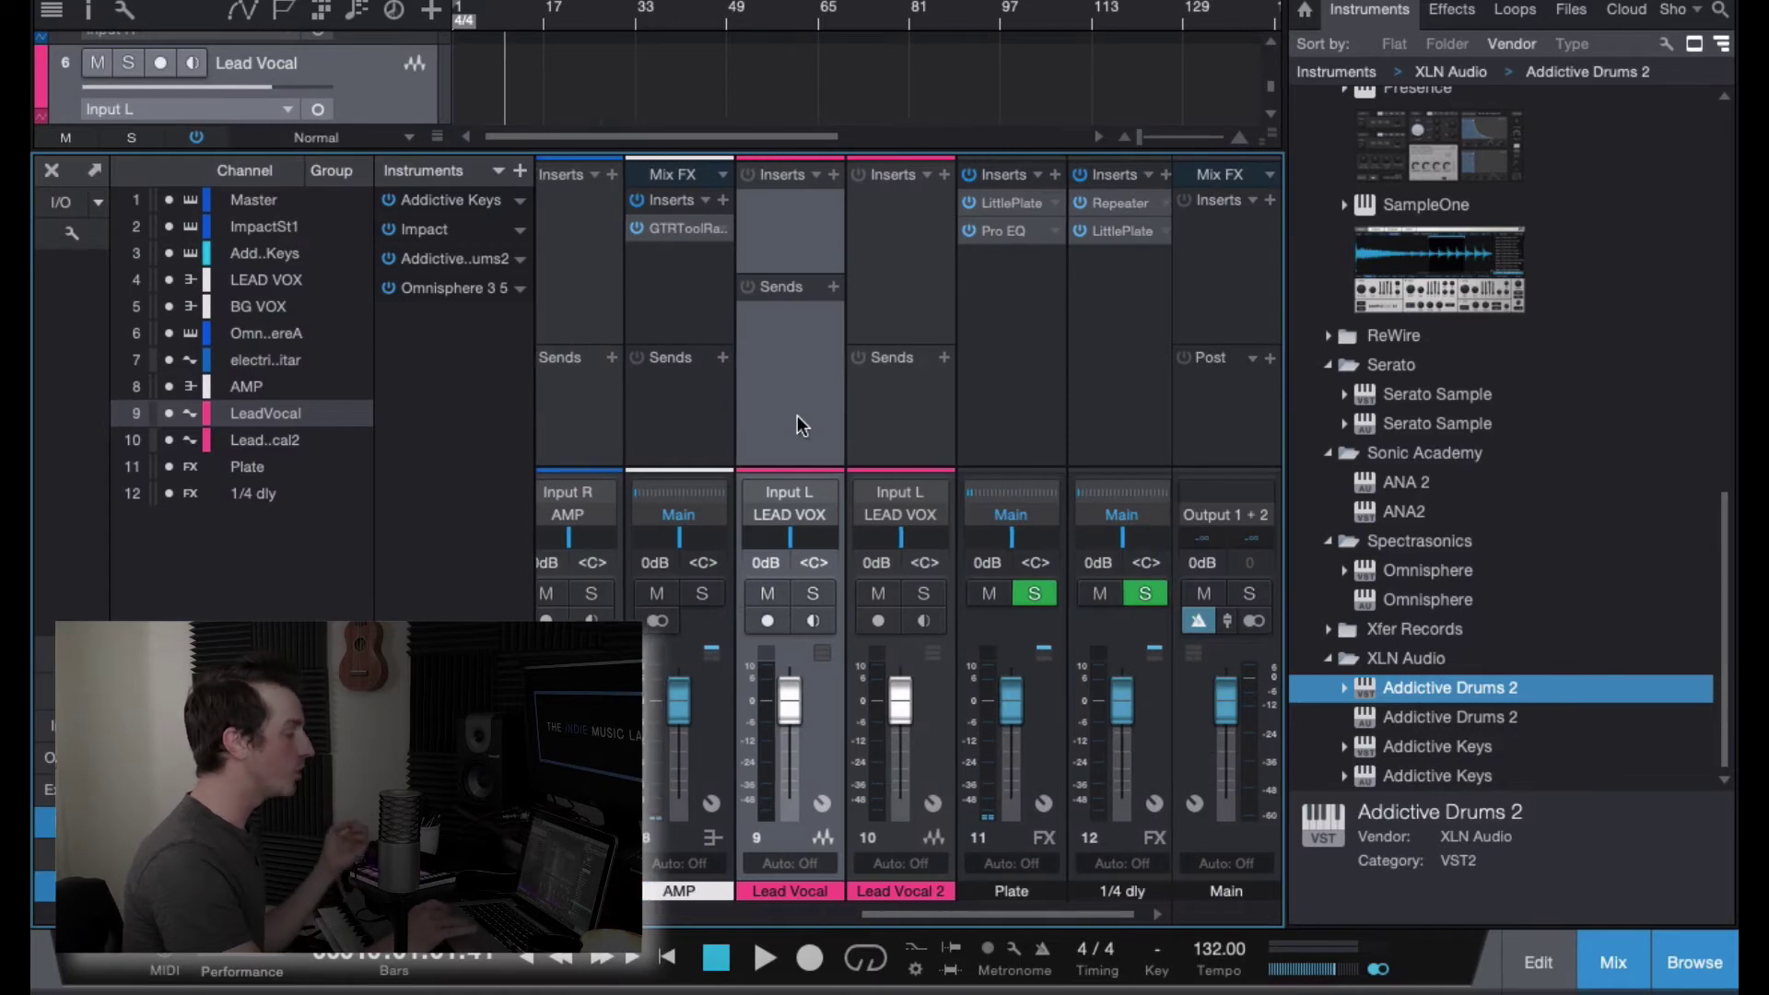
Inspect the JJP-Vocals insert on the LEAD VOX channel.
scroll(798, 423, left, 5)
click(910, 295)
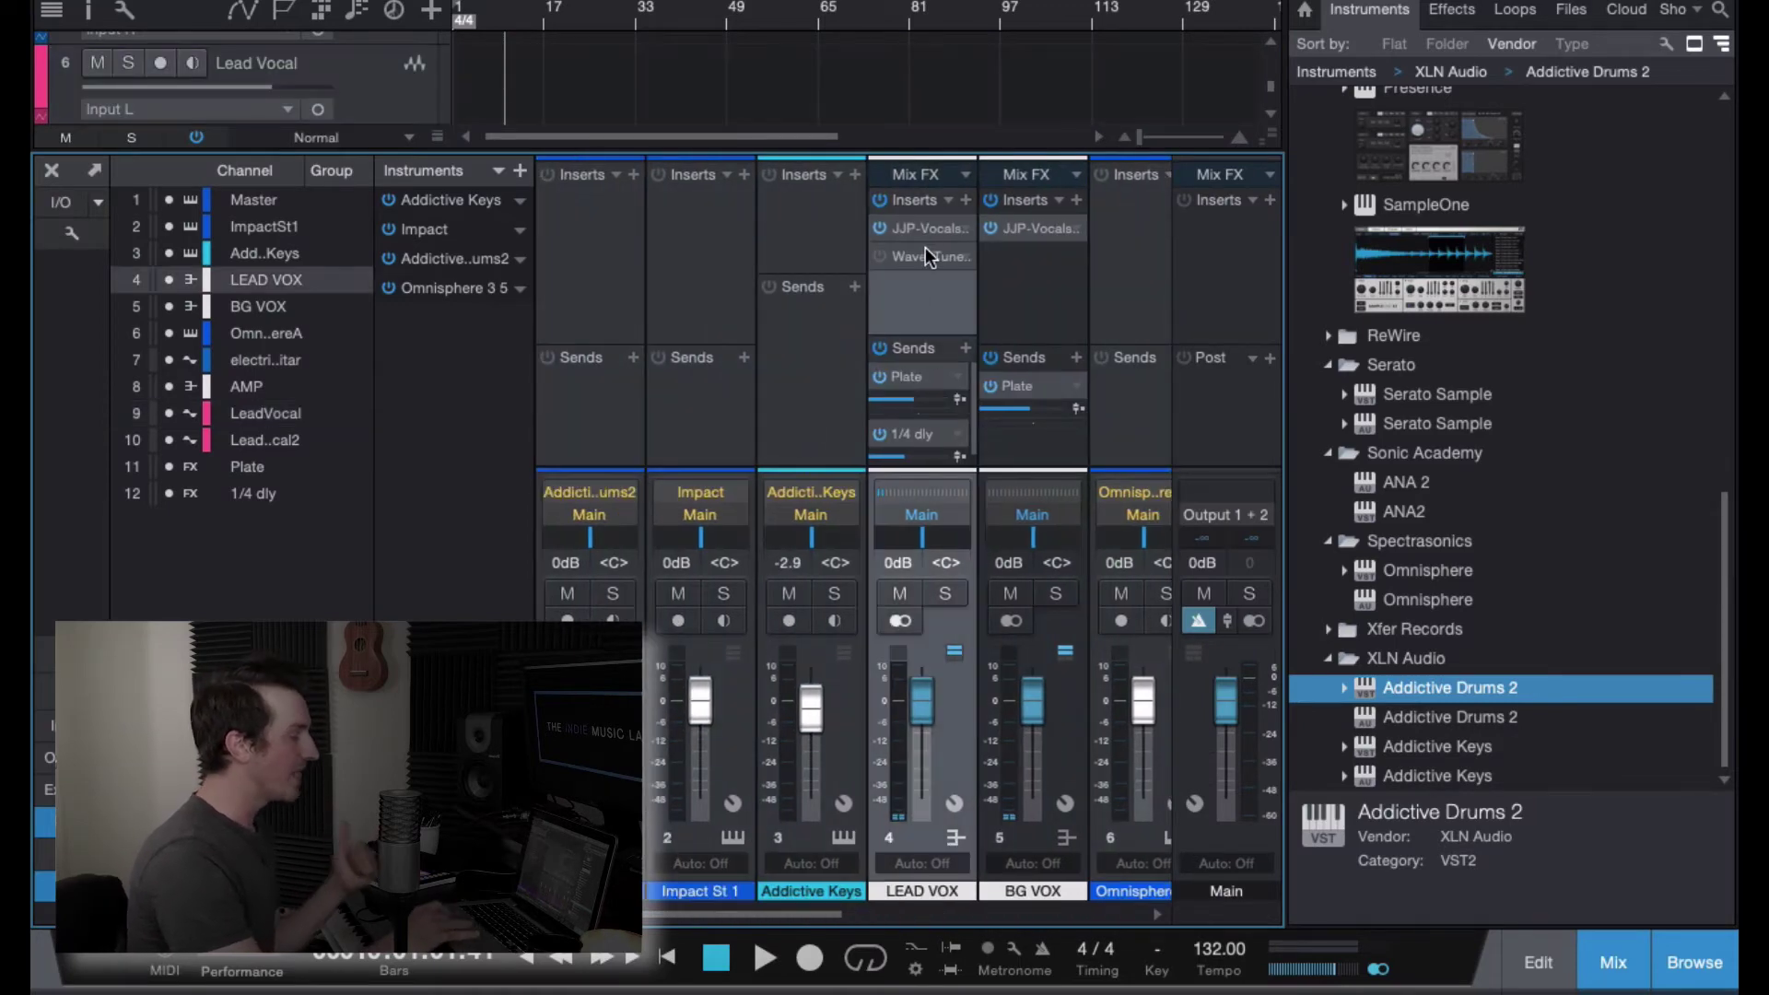
double_click(916, 226)
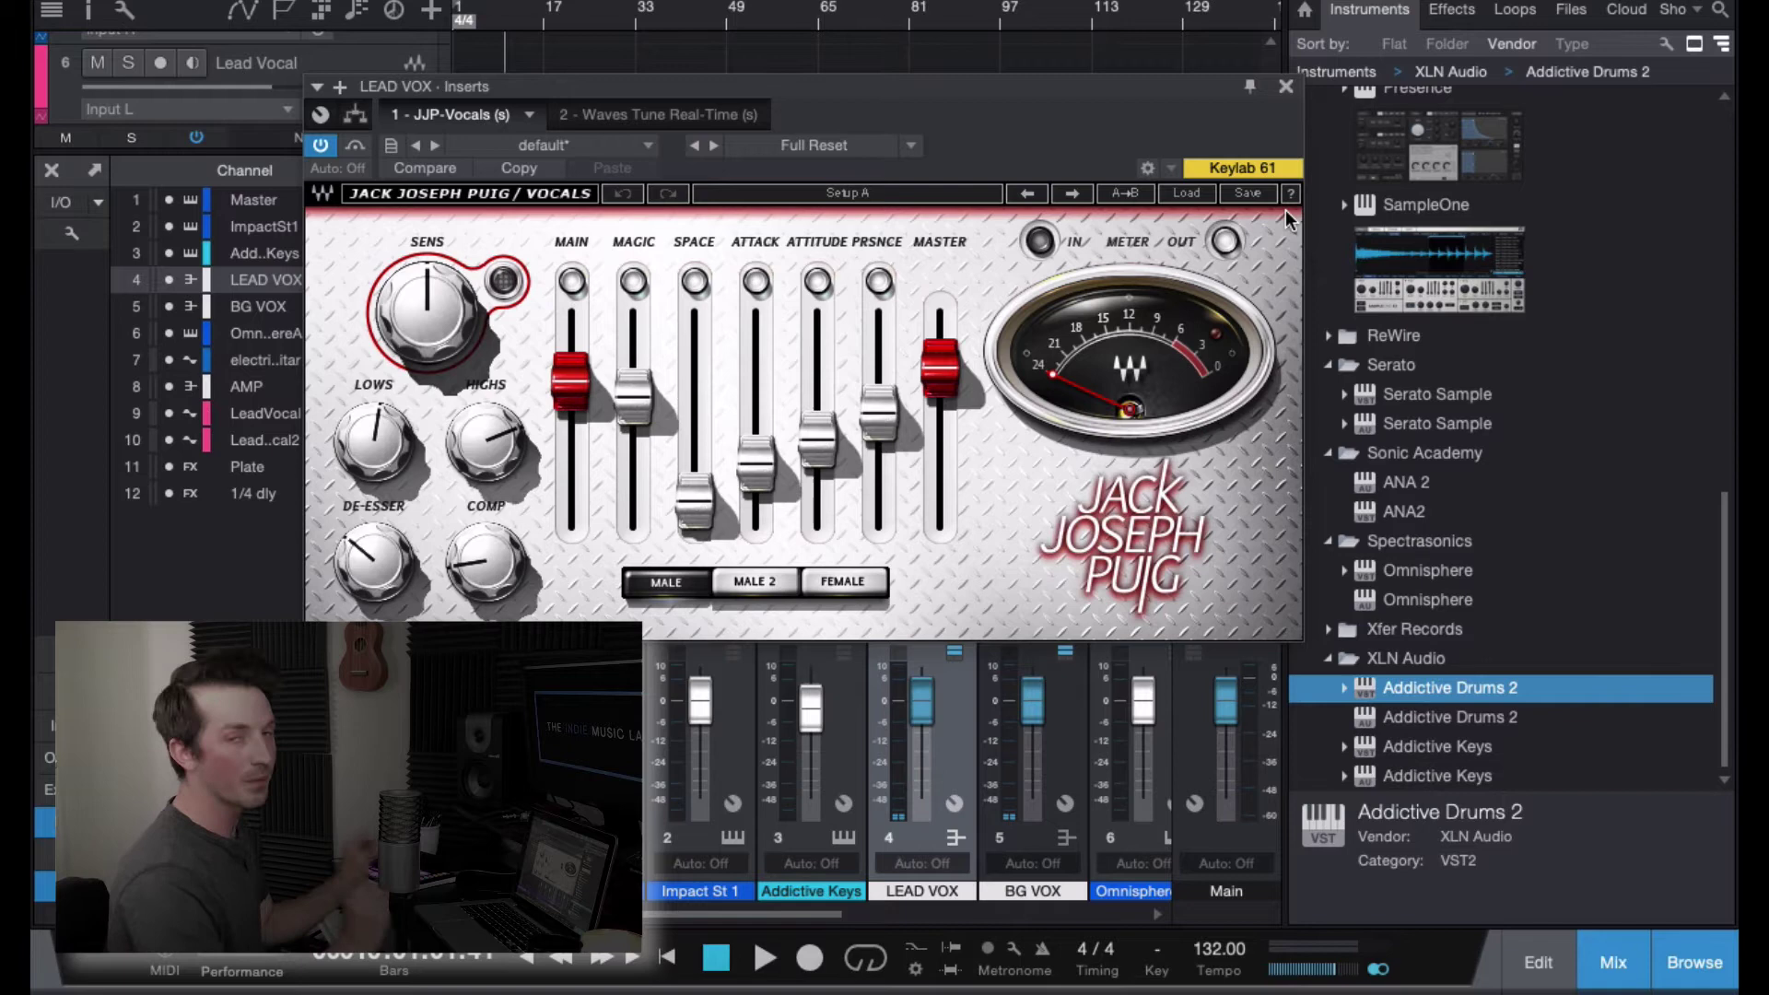
click(1285, 85)
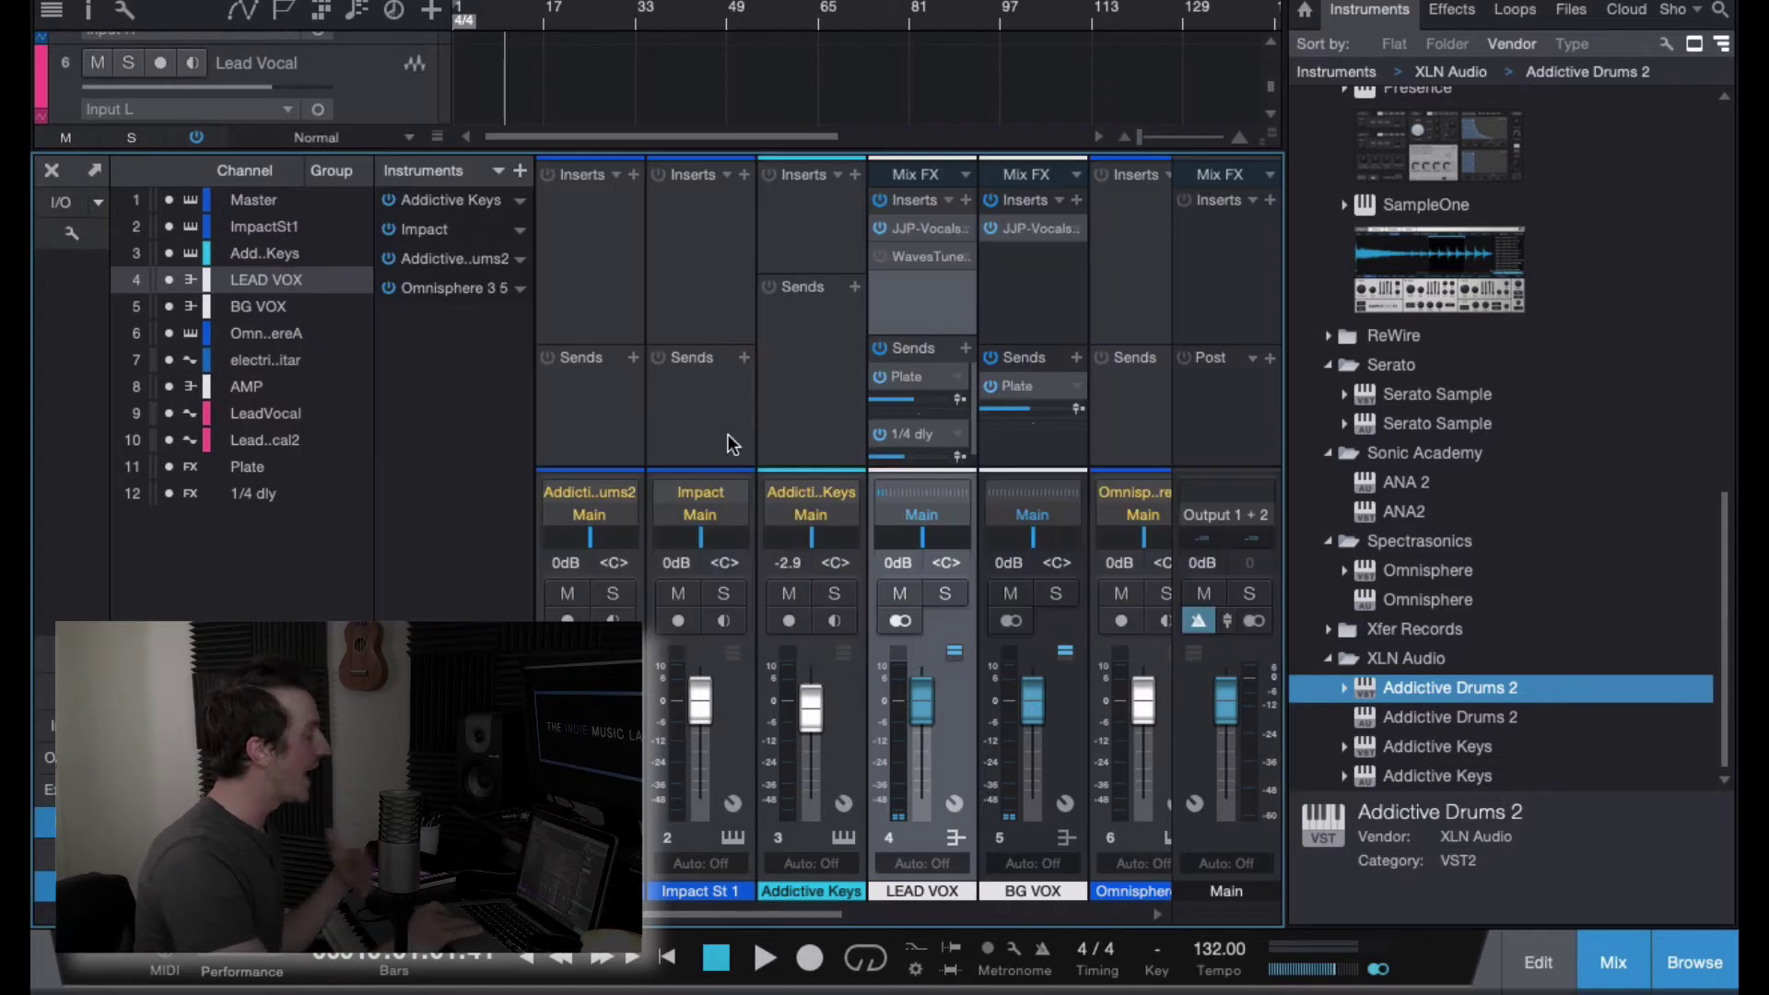
Bypass the Waves Tune insert on the LEAD VOX channel.
click(920, 260)
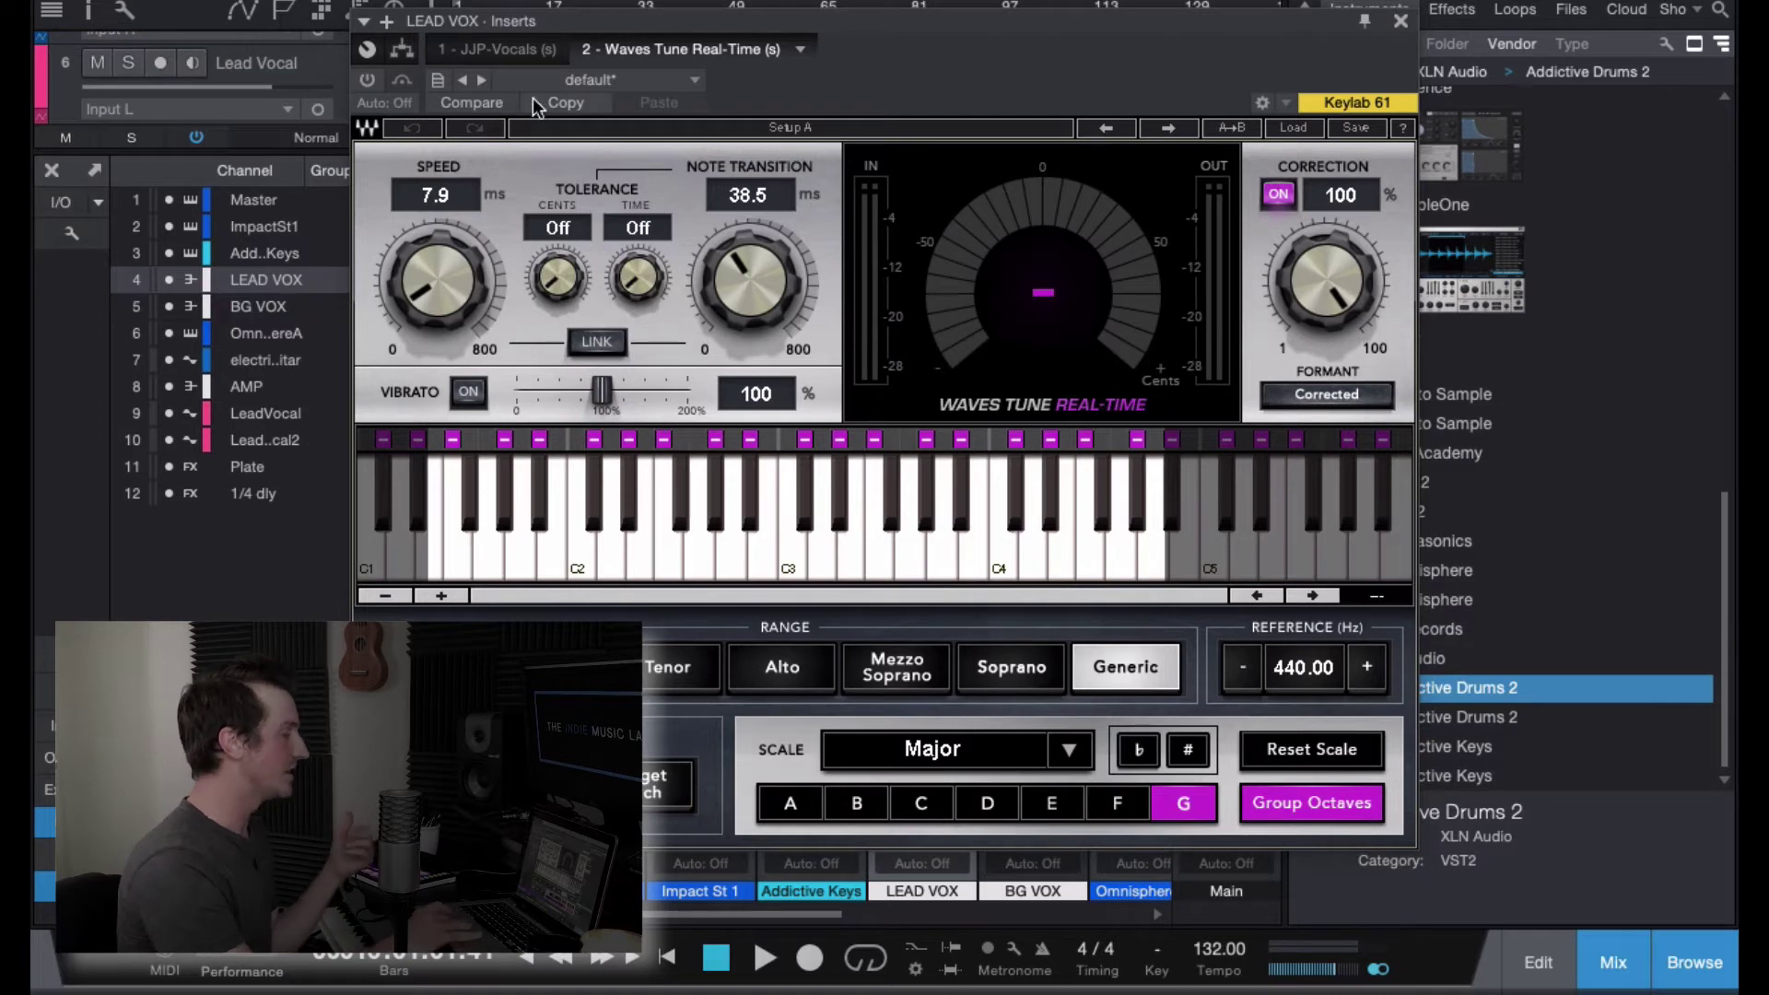
click(367, 81)
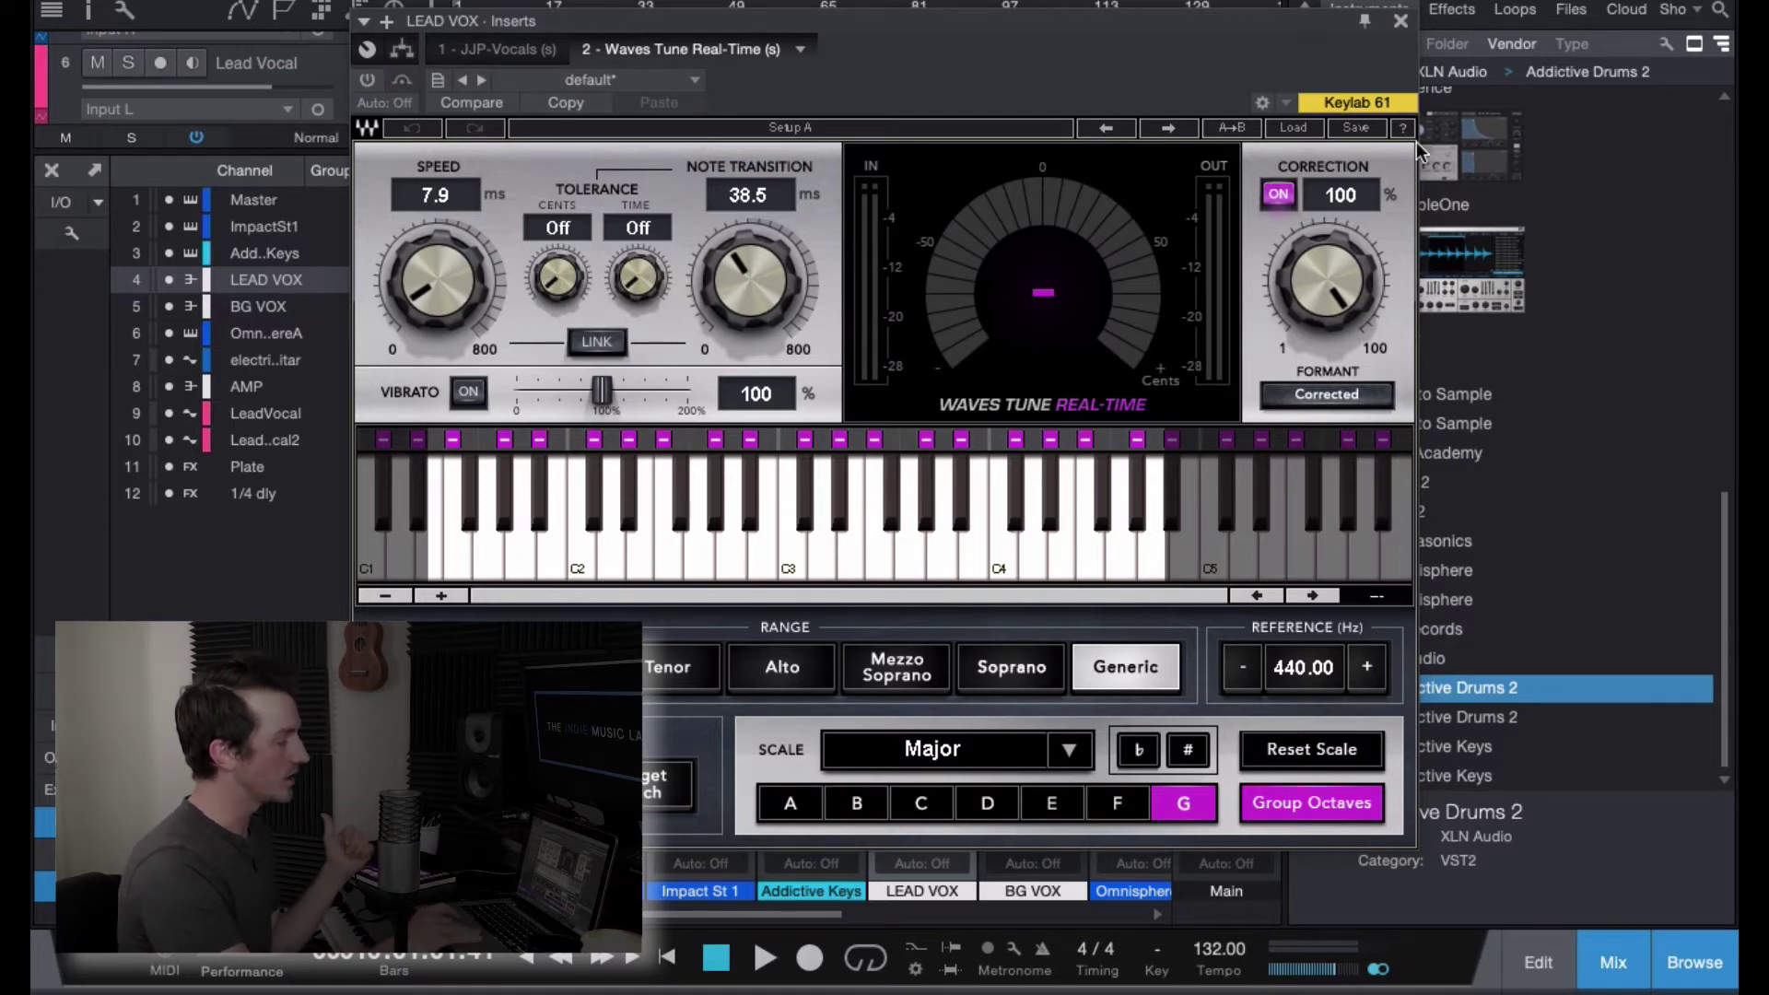
click(1400, 21)
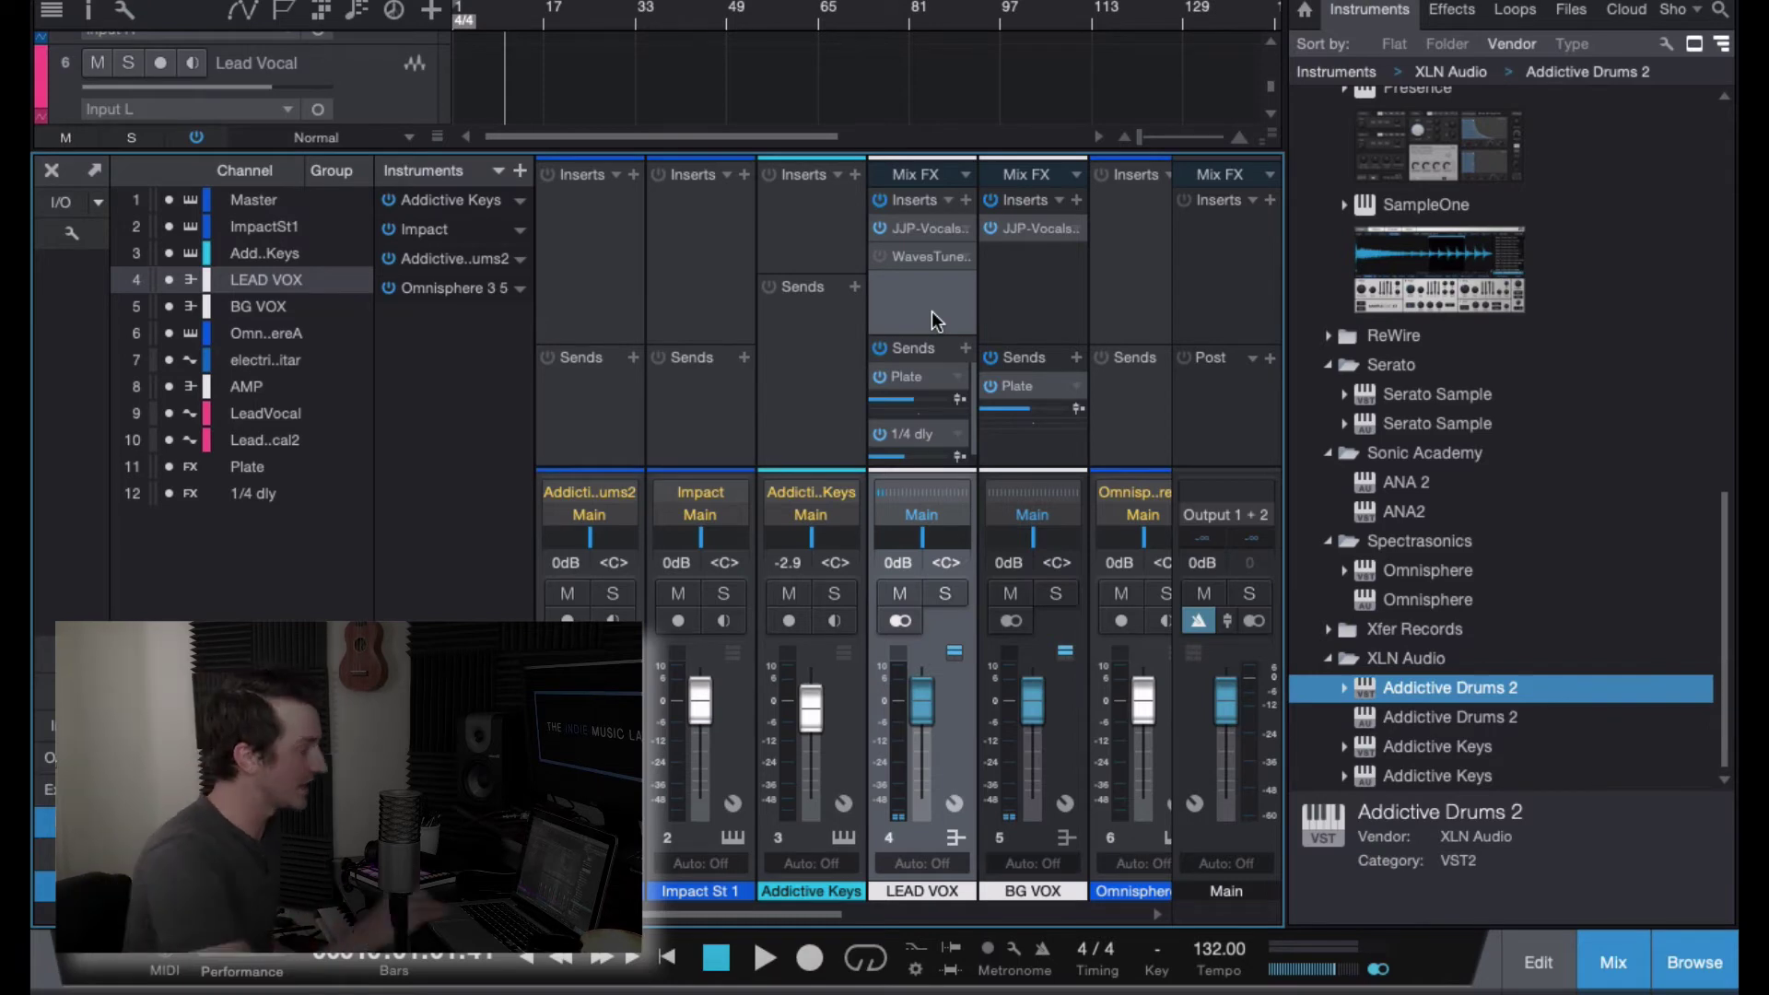
scroll(935, 320, right, 6)
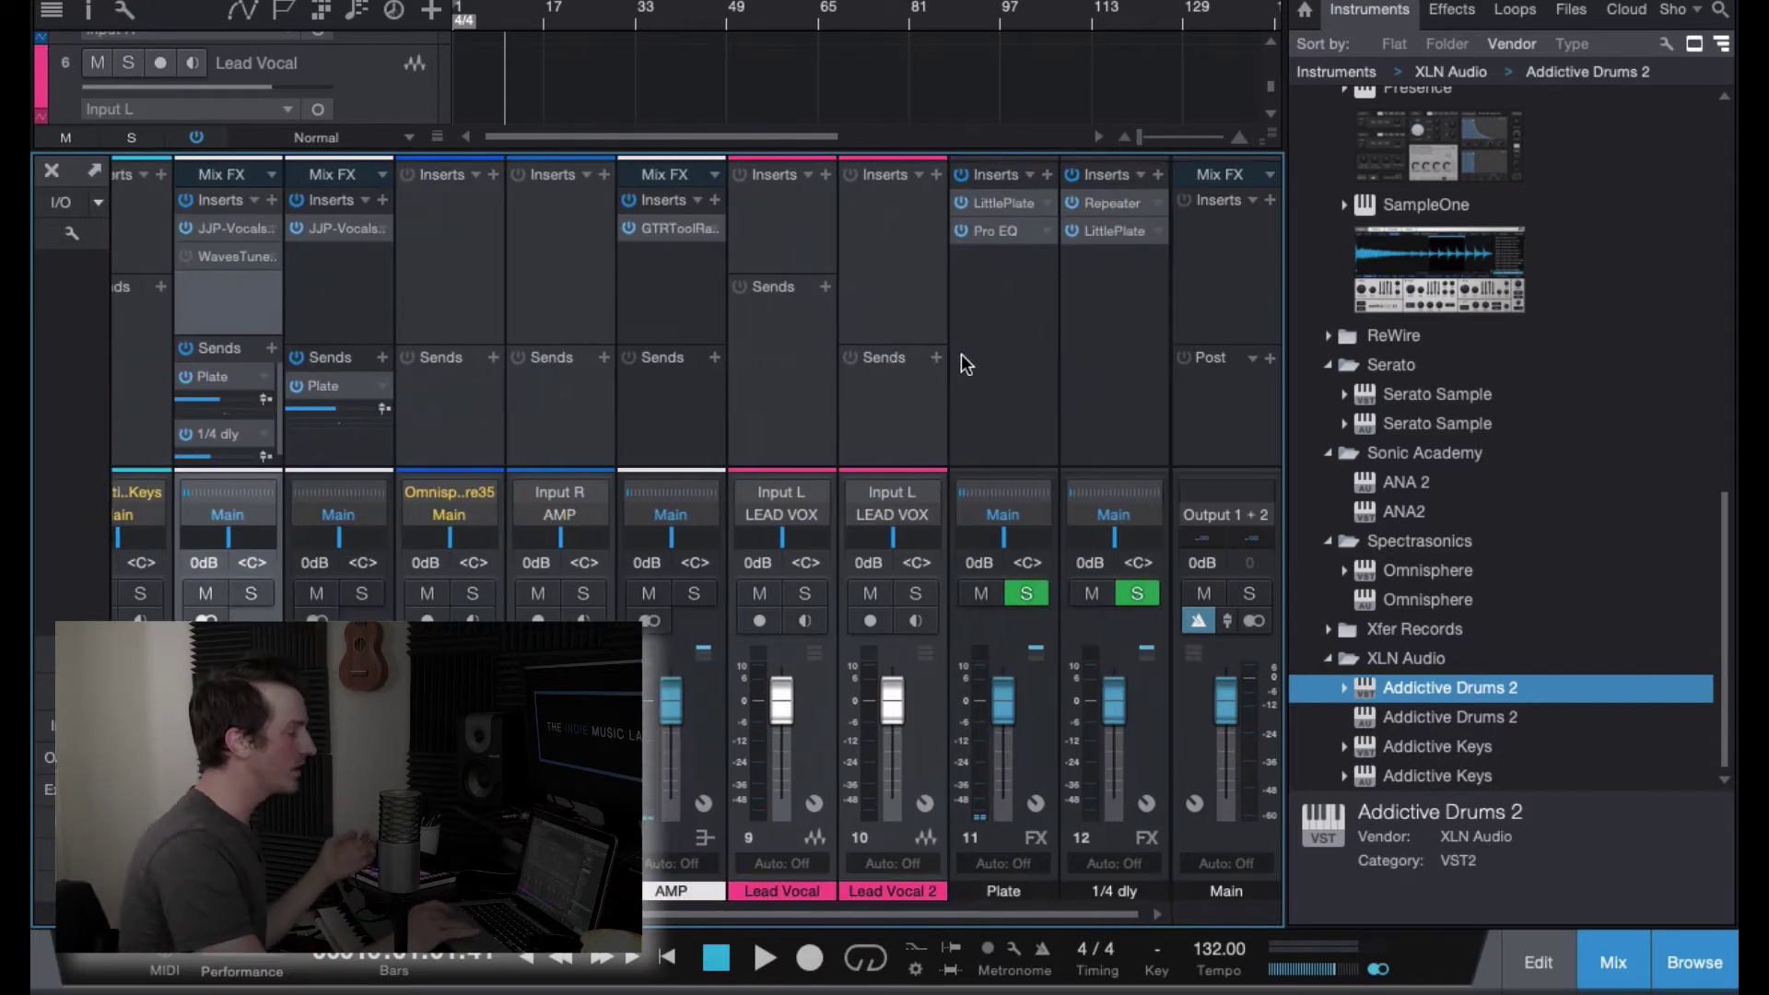
click(962, 363)
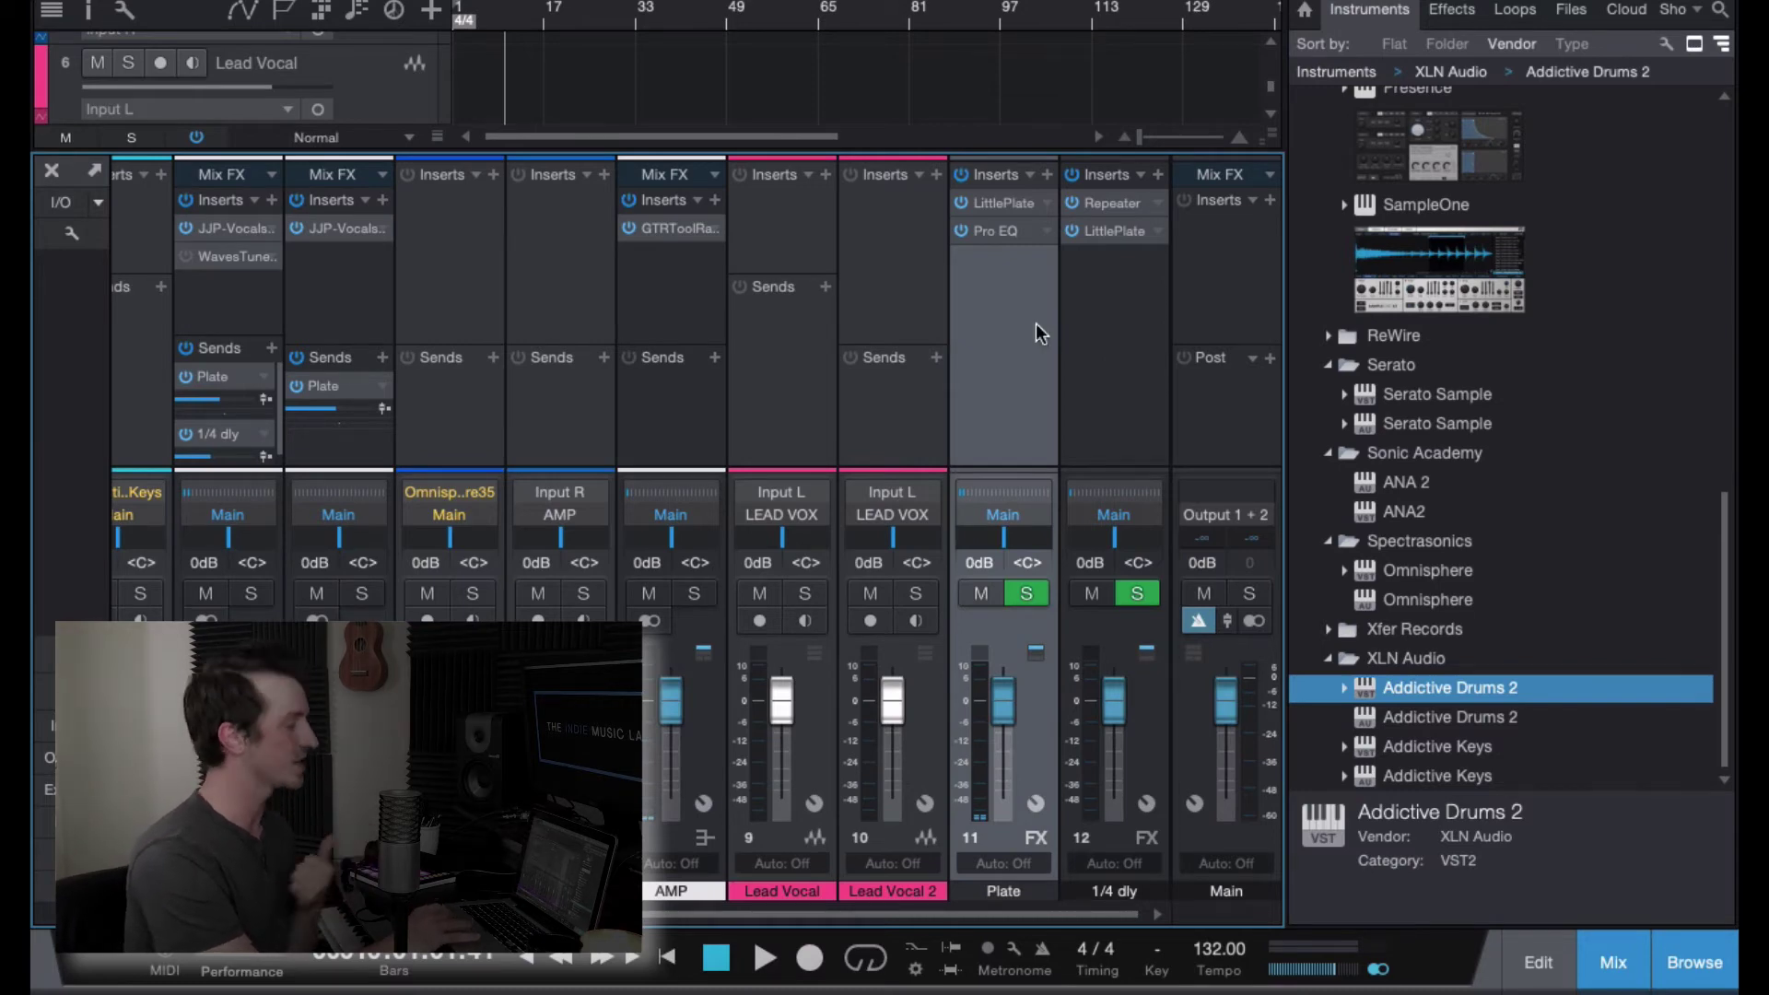
click(988, 206)
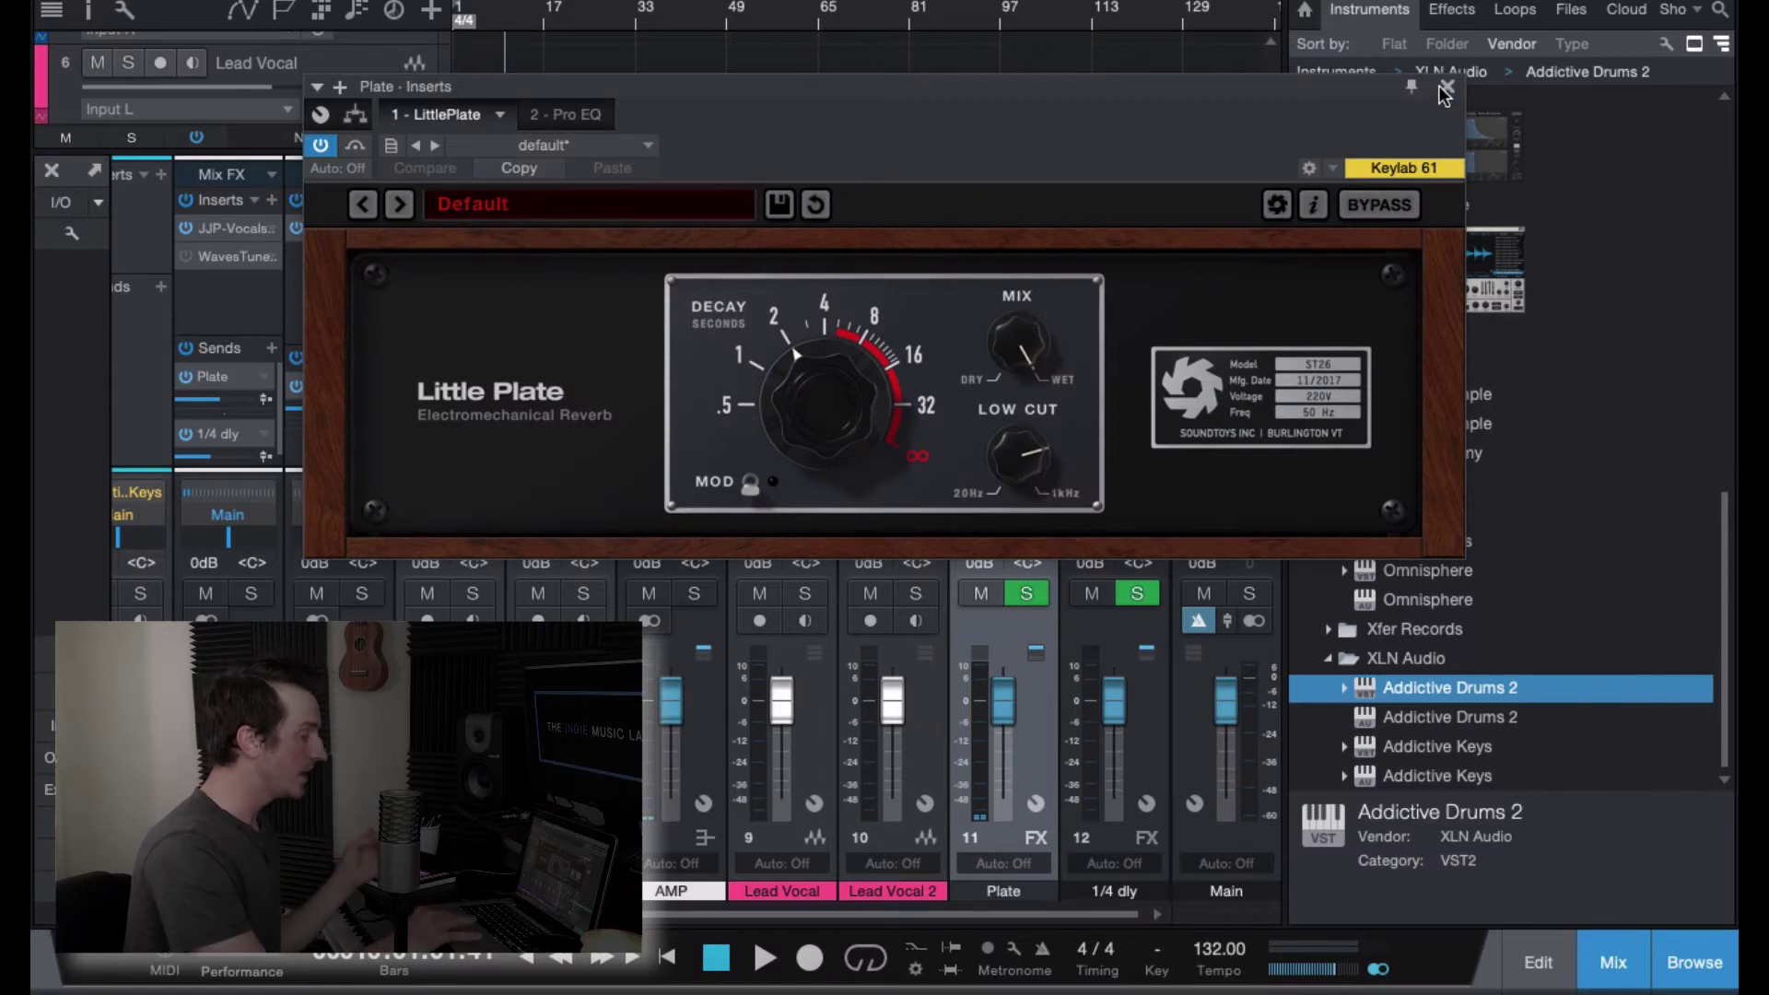
click(1447, 87)
click(995, 231)
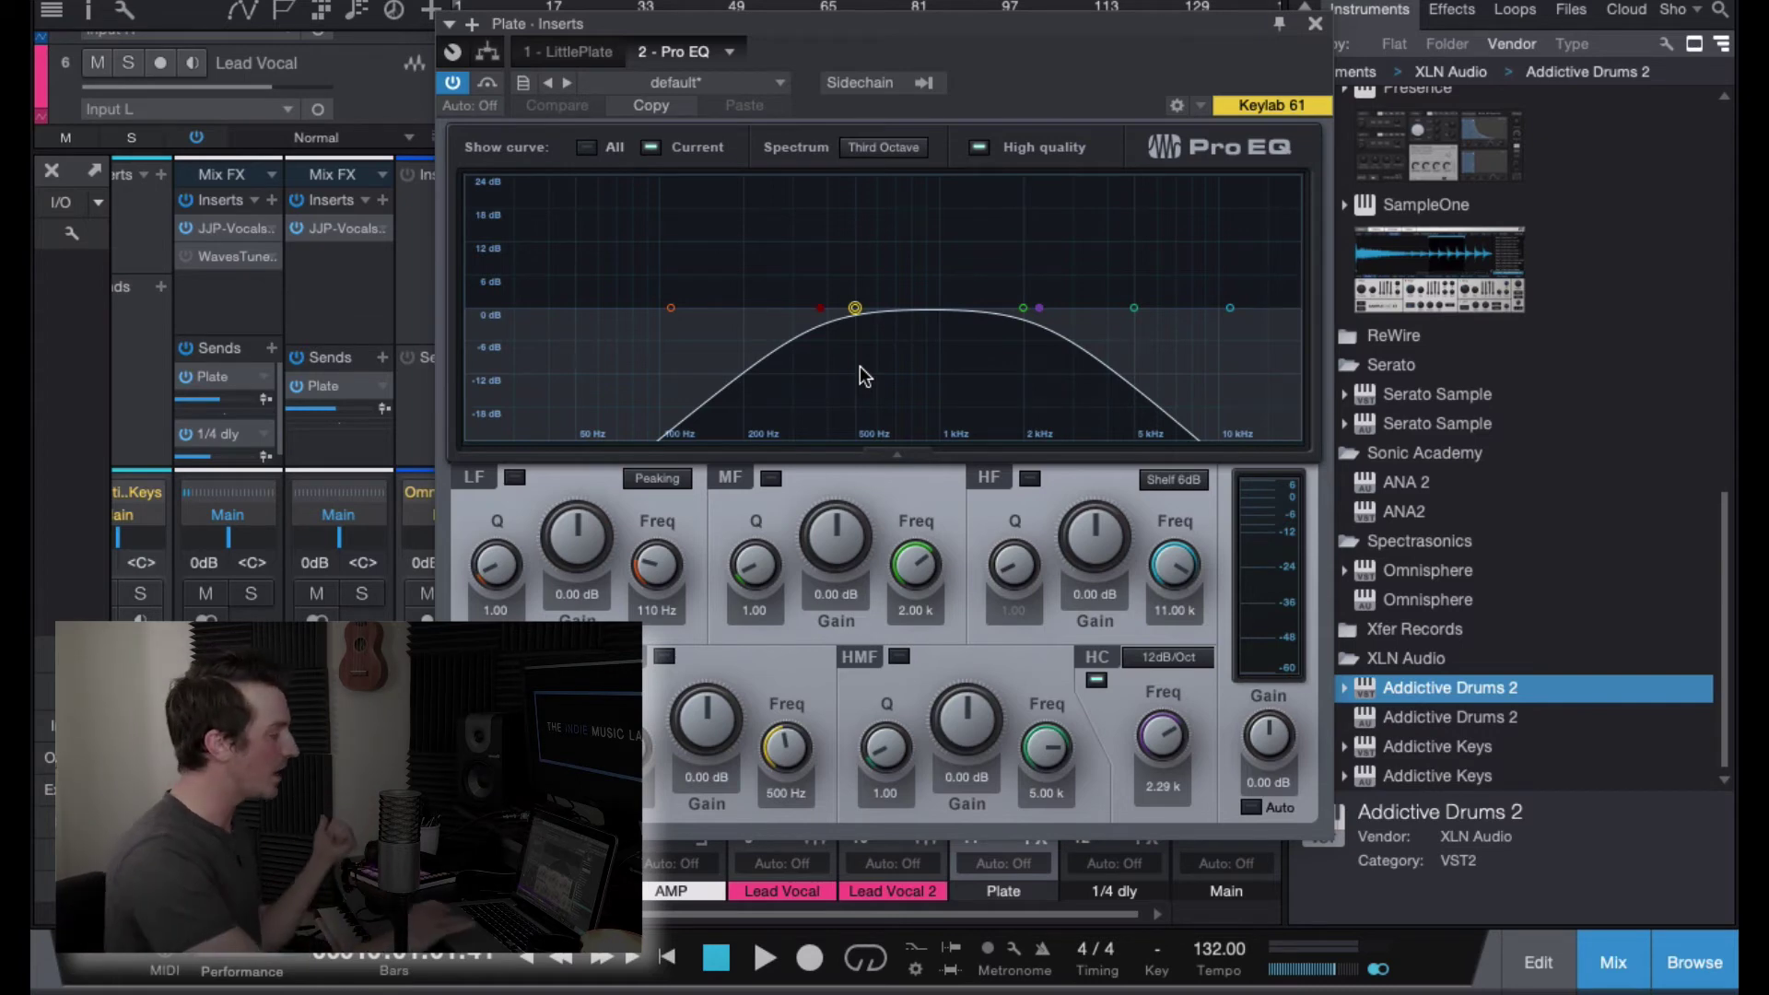
click(1315, 23)
click(1117, 323)
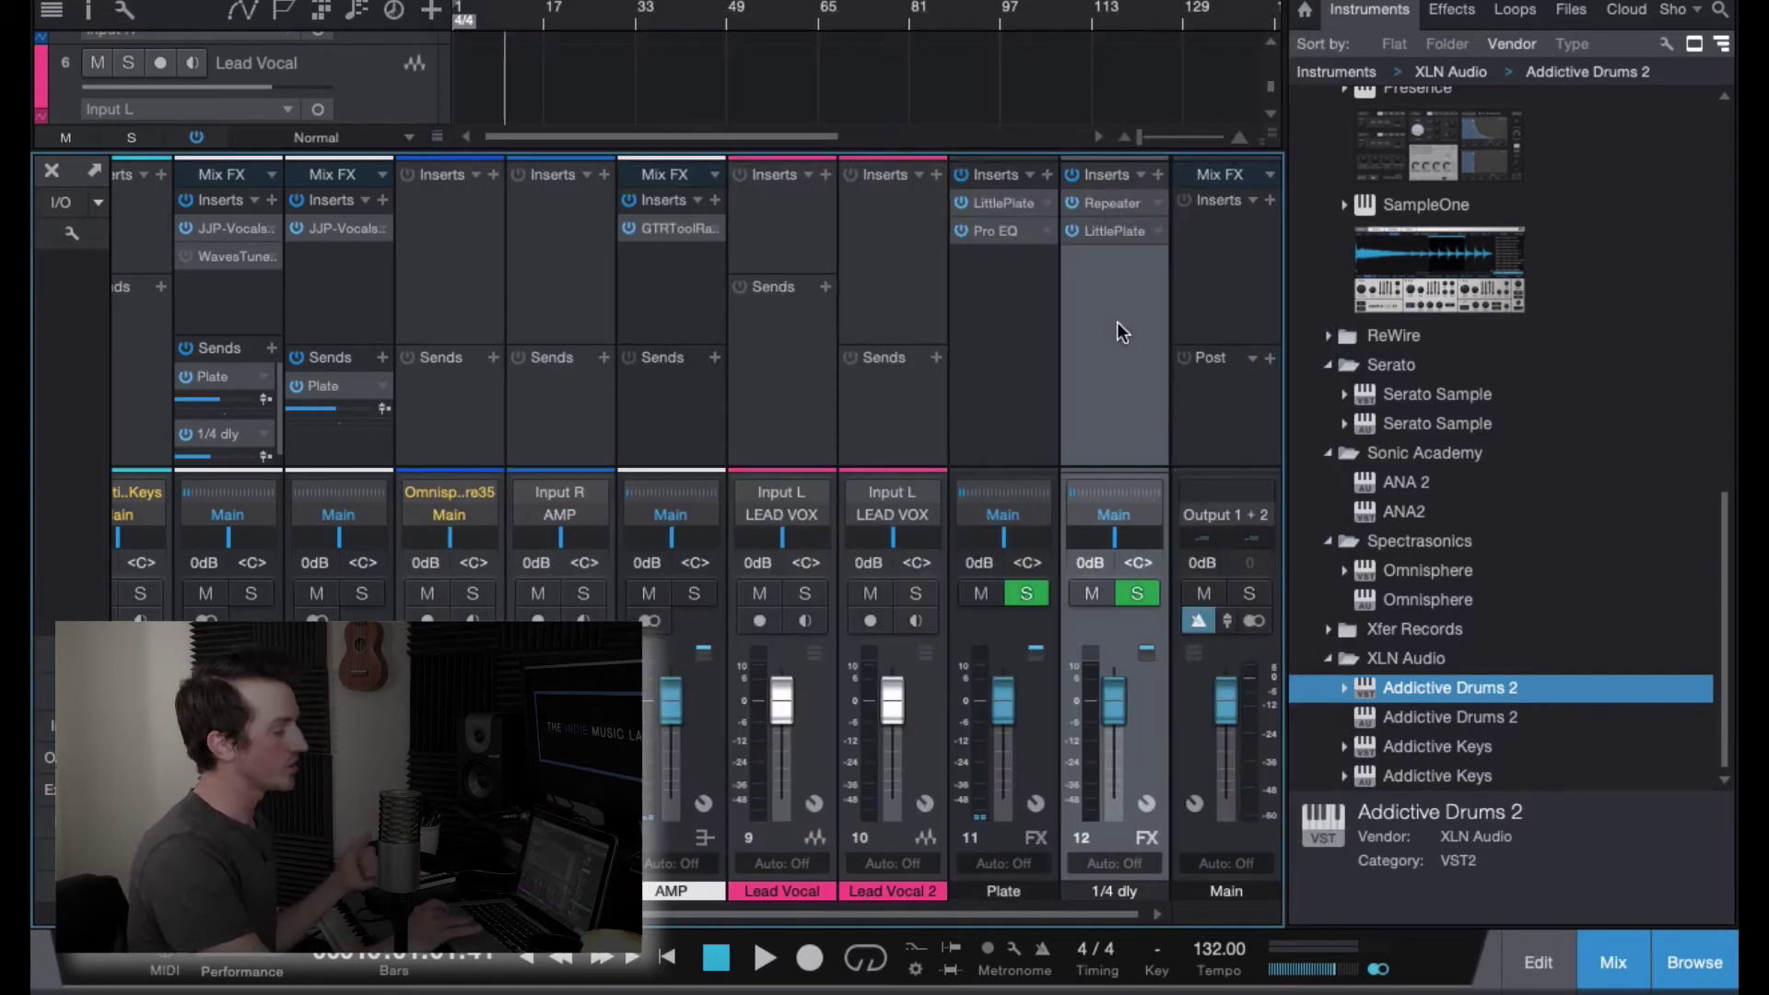
click(1102, 205)
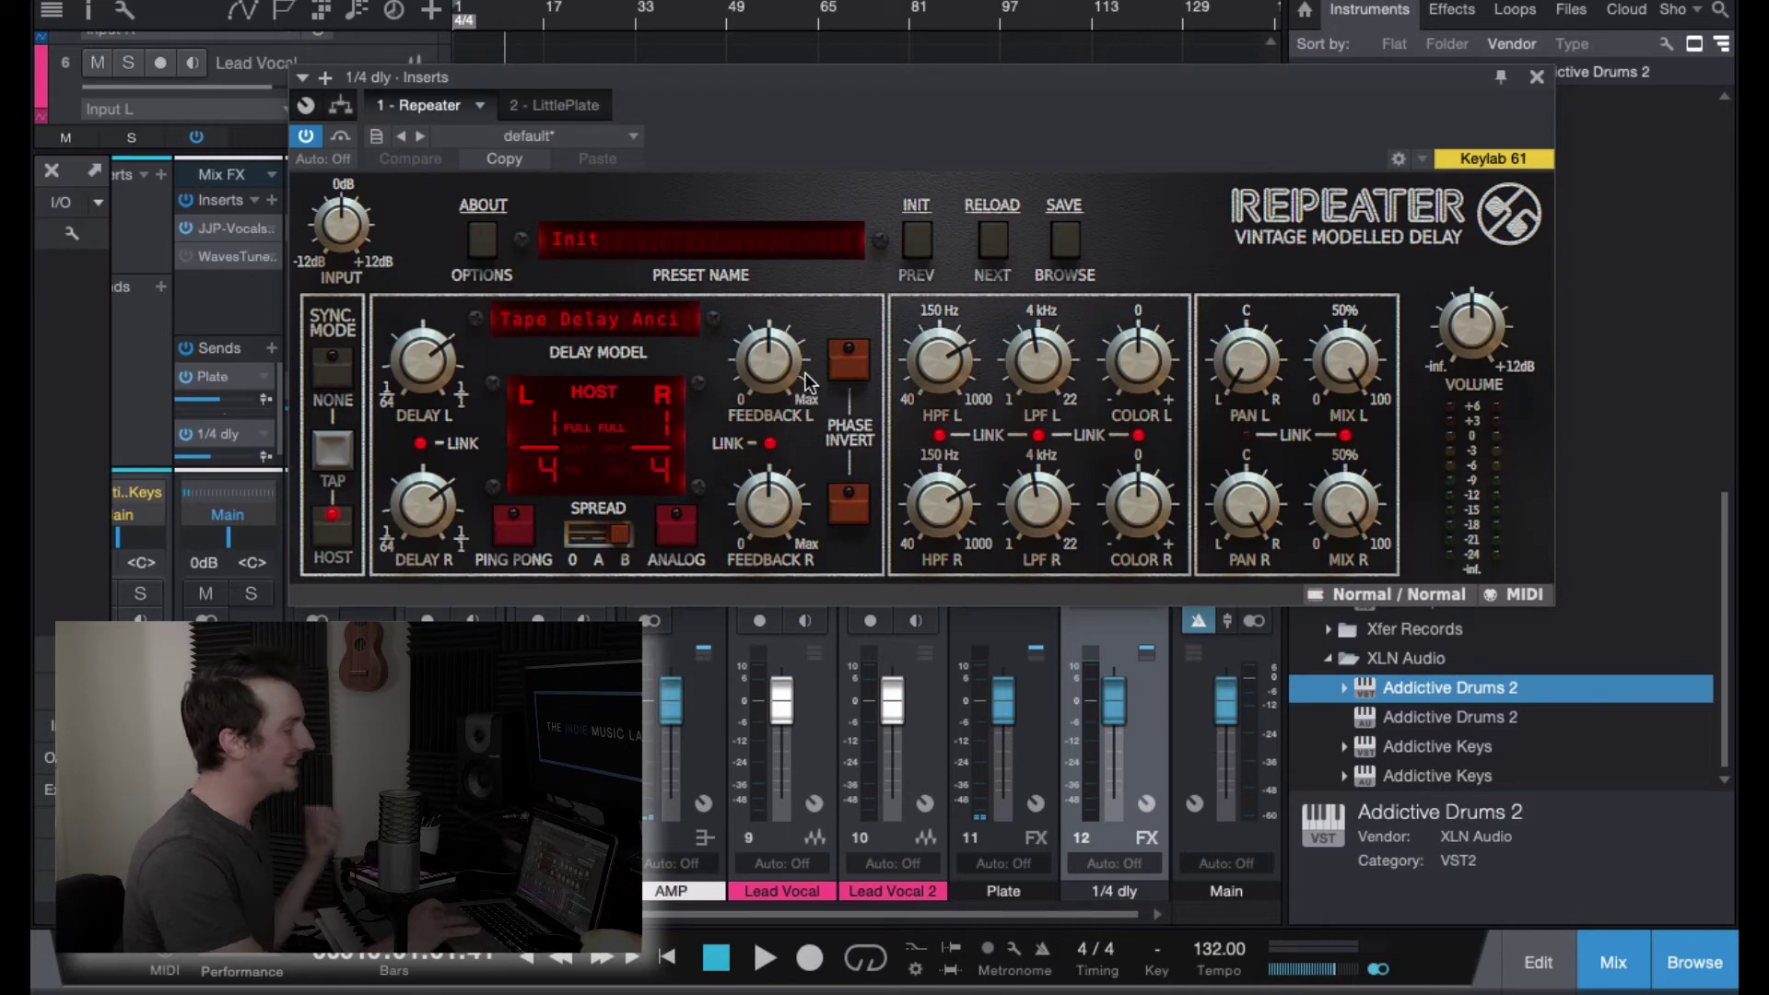
click(1535, 76)
click(1114, 237)
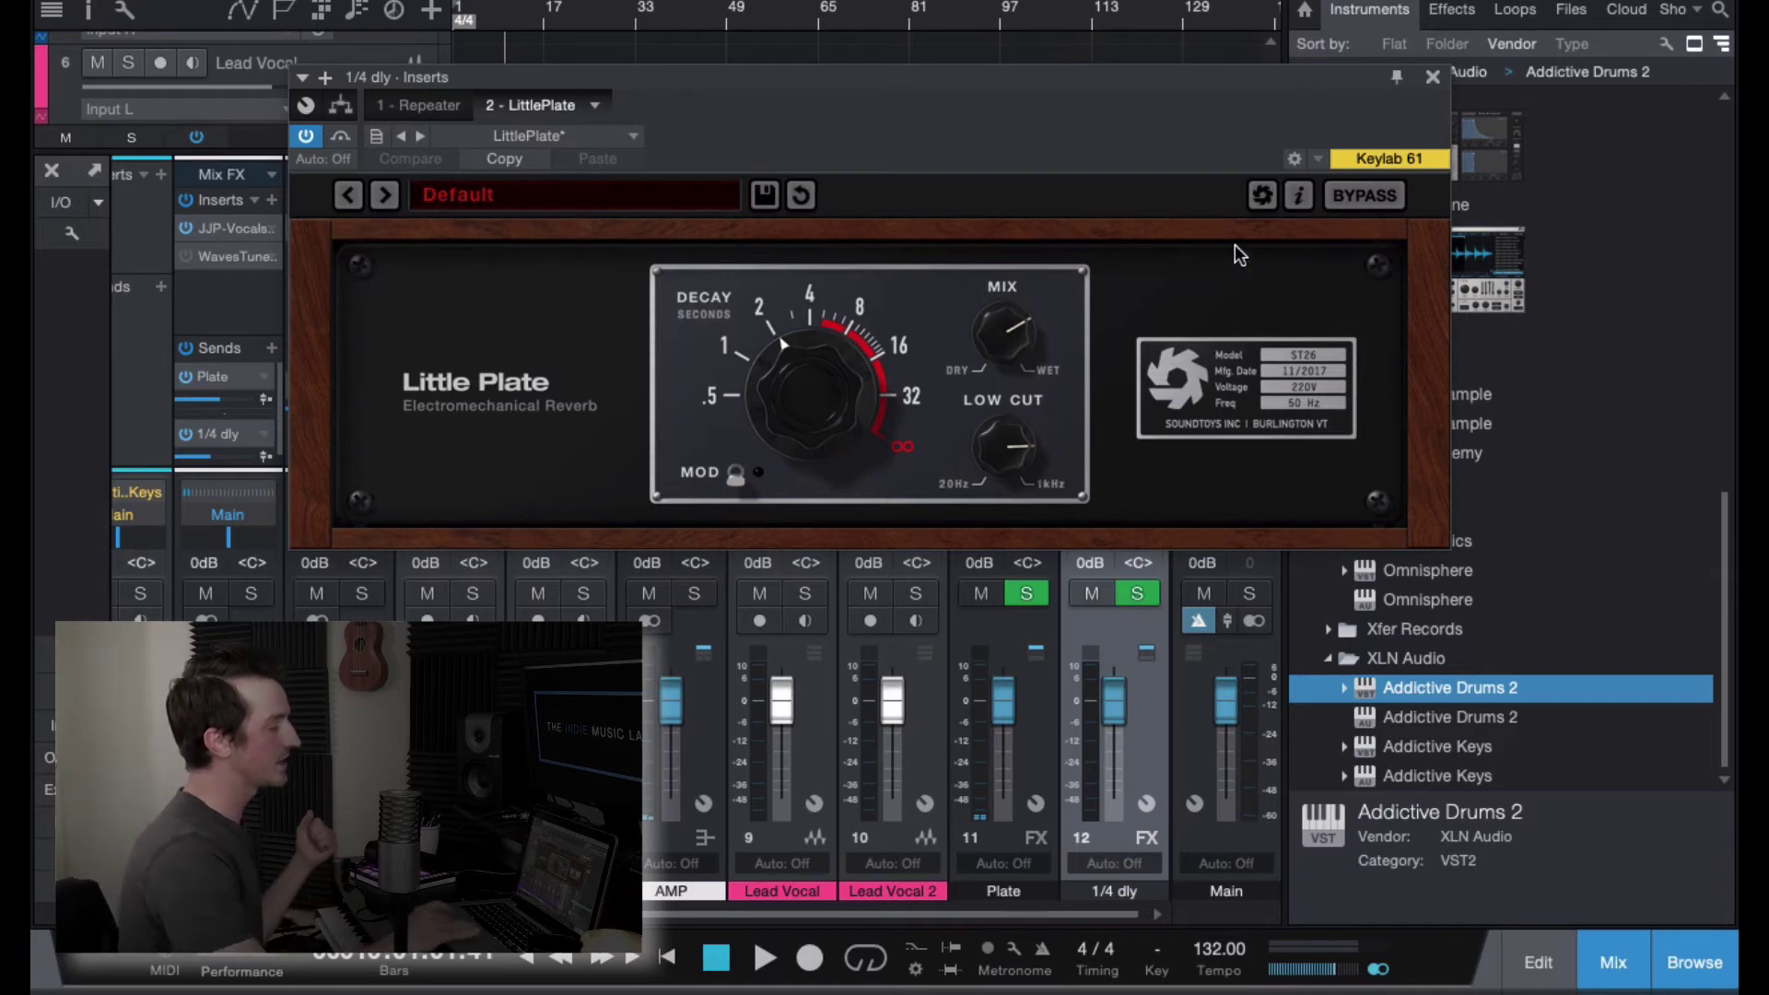
key(Escape)
scroll(667, 383, left, 4)
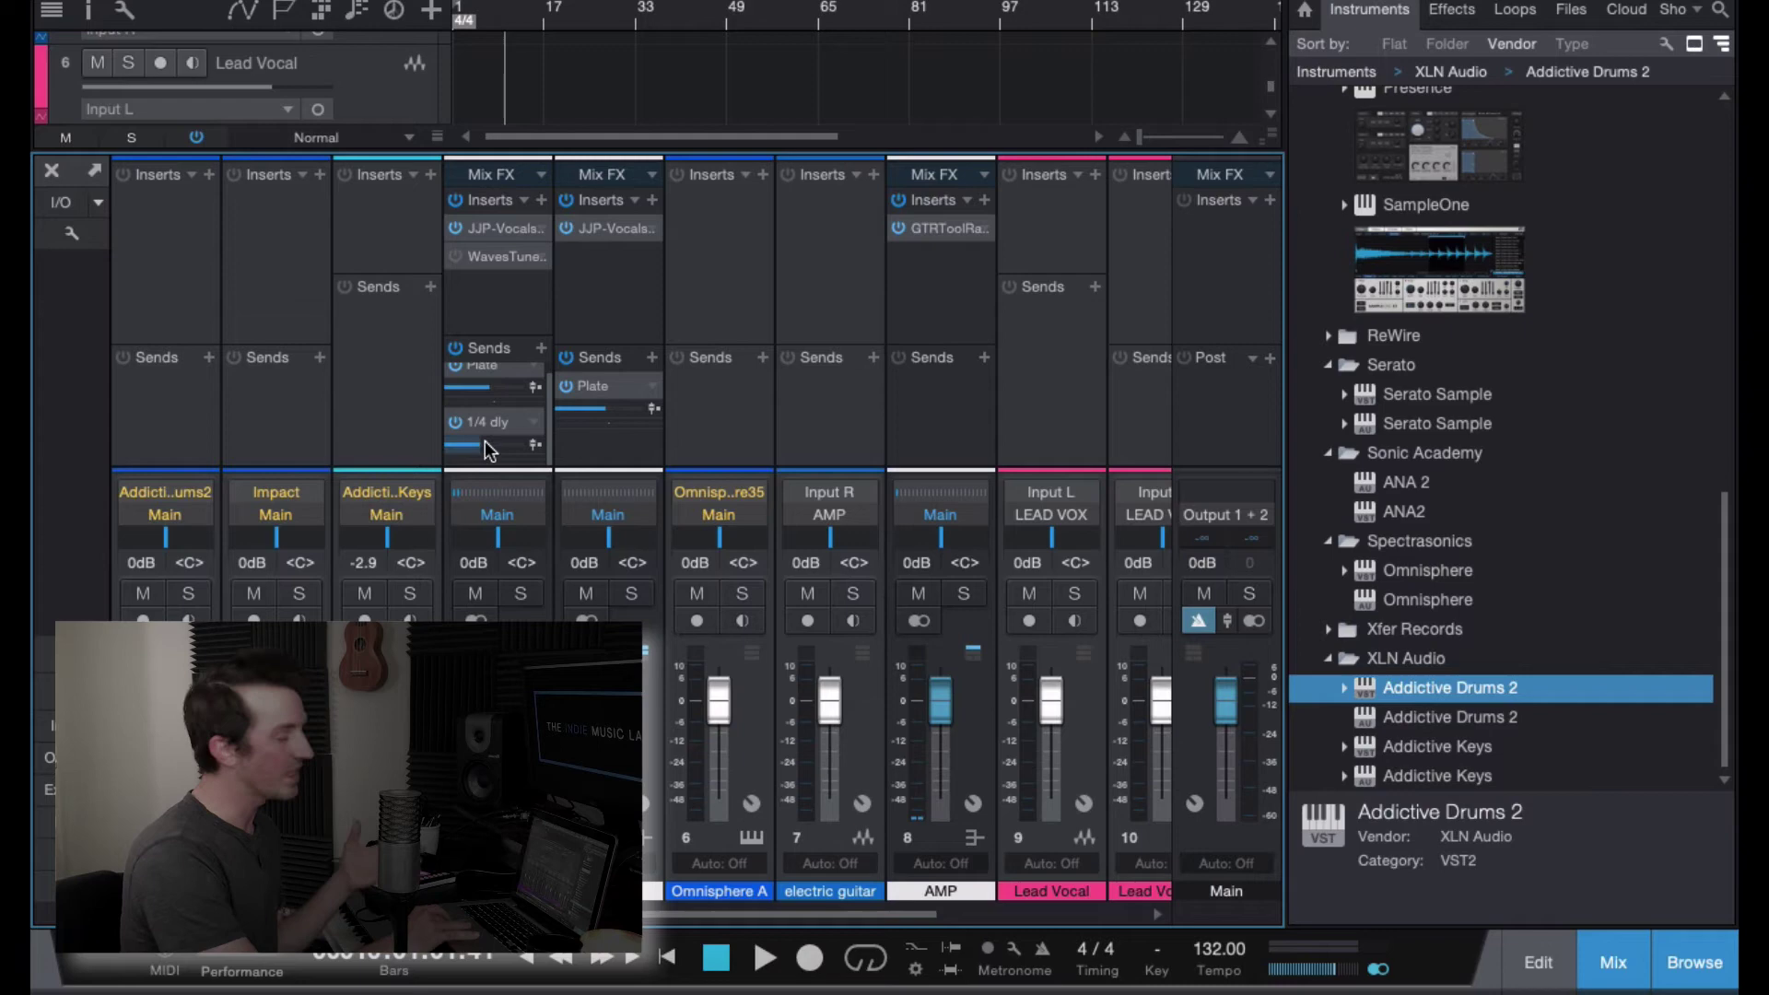
Check the JJP-Vocals and Waves Tune plugins on LEAD VOX, closing both windows.
mouse_move(488, 450)
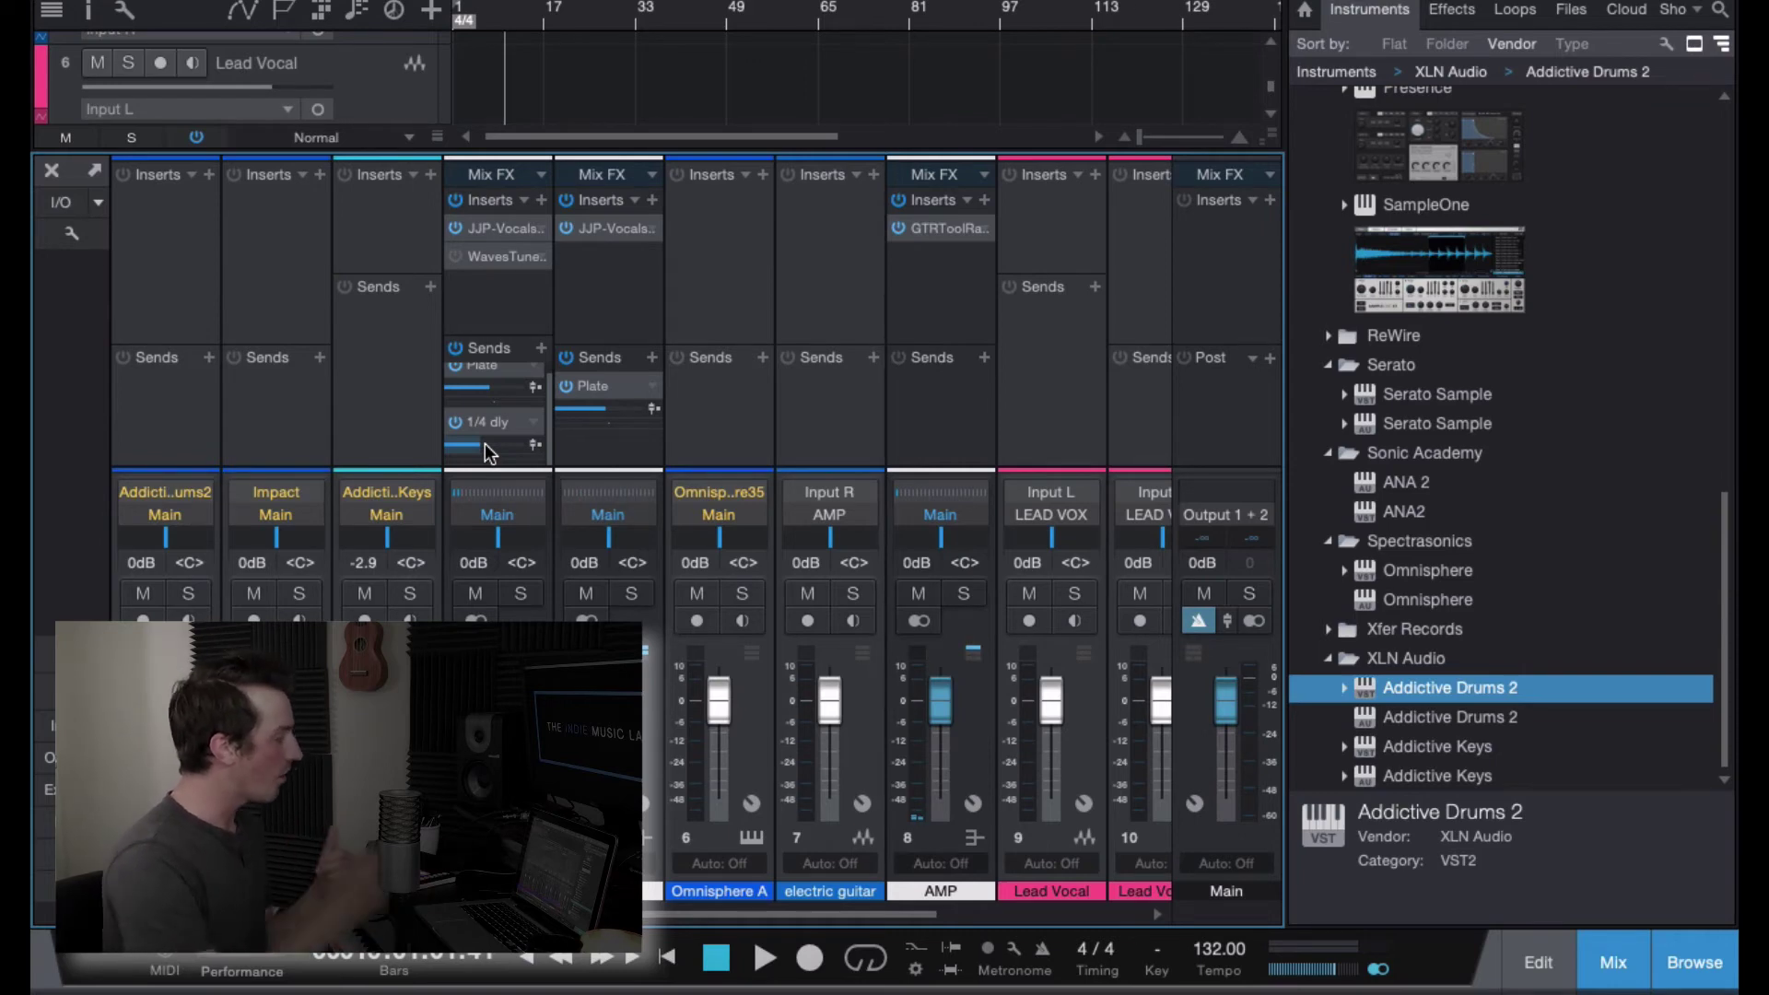
click(493, 230)
key(Escape)
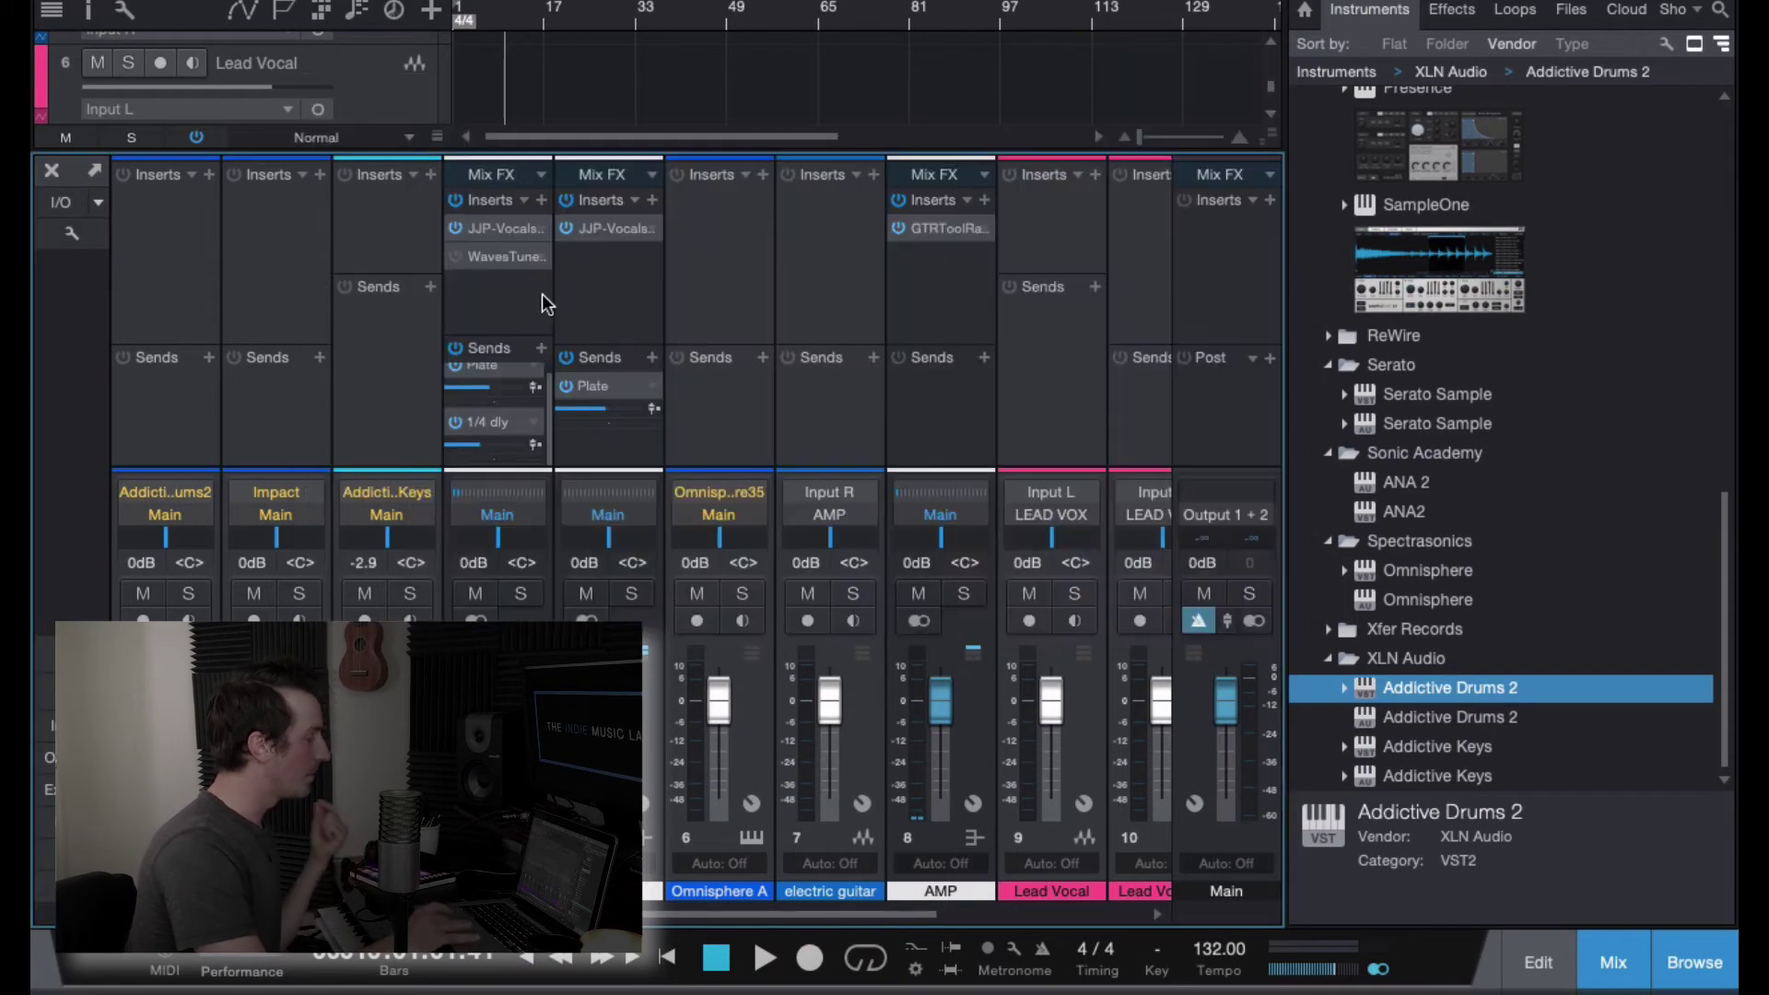
click(506, 258)
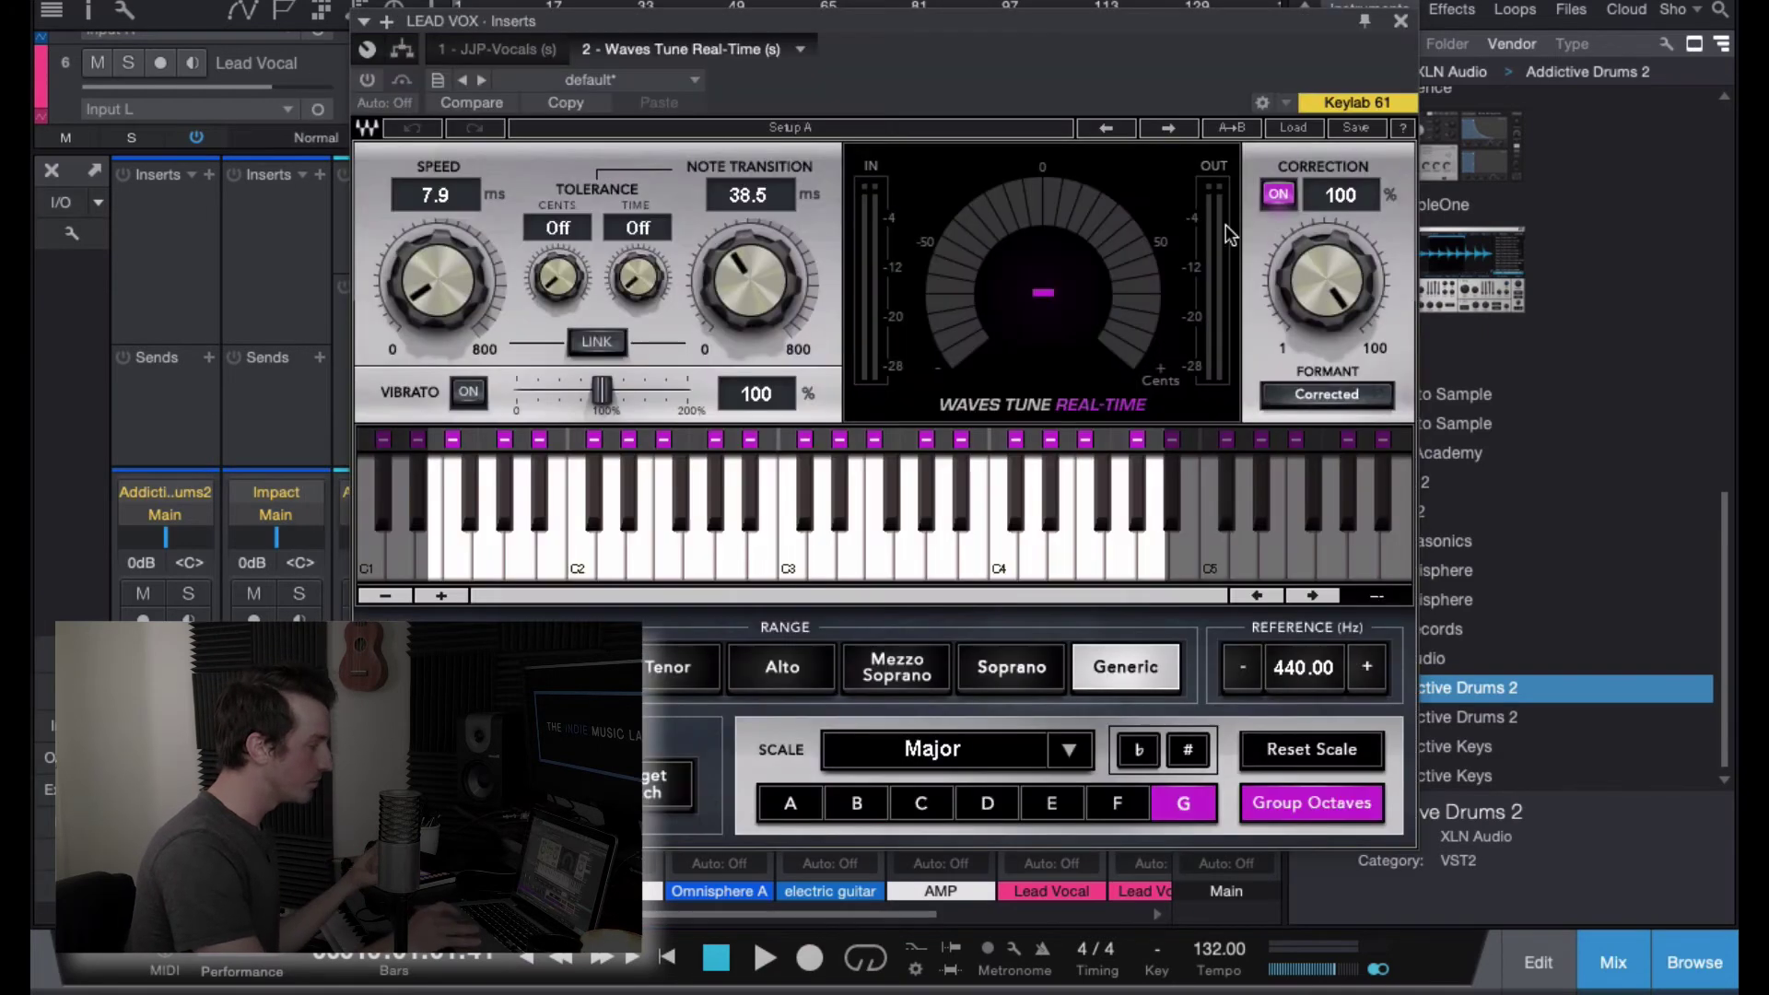
click(1398, 28)
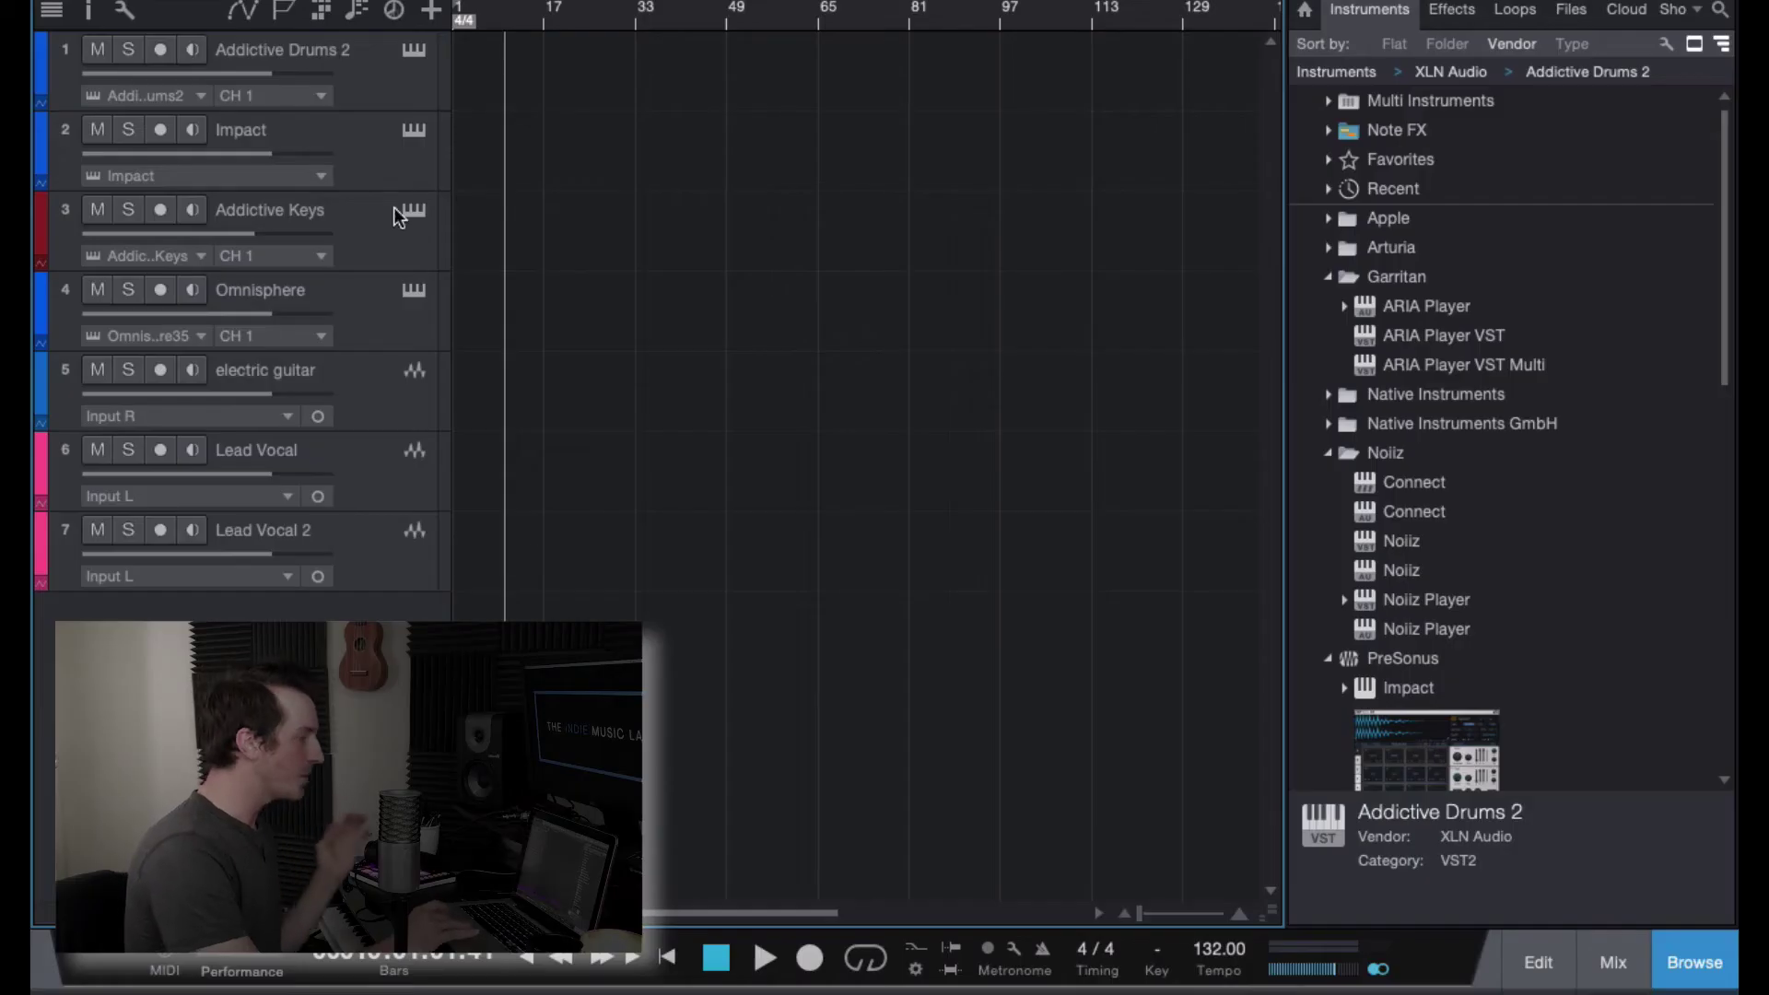
Close the current song and create a new empty song at 118 BPM.
click(241, 0)
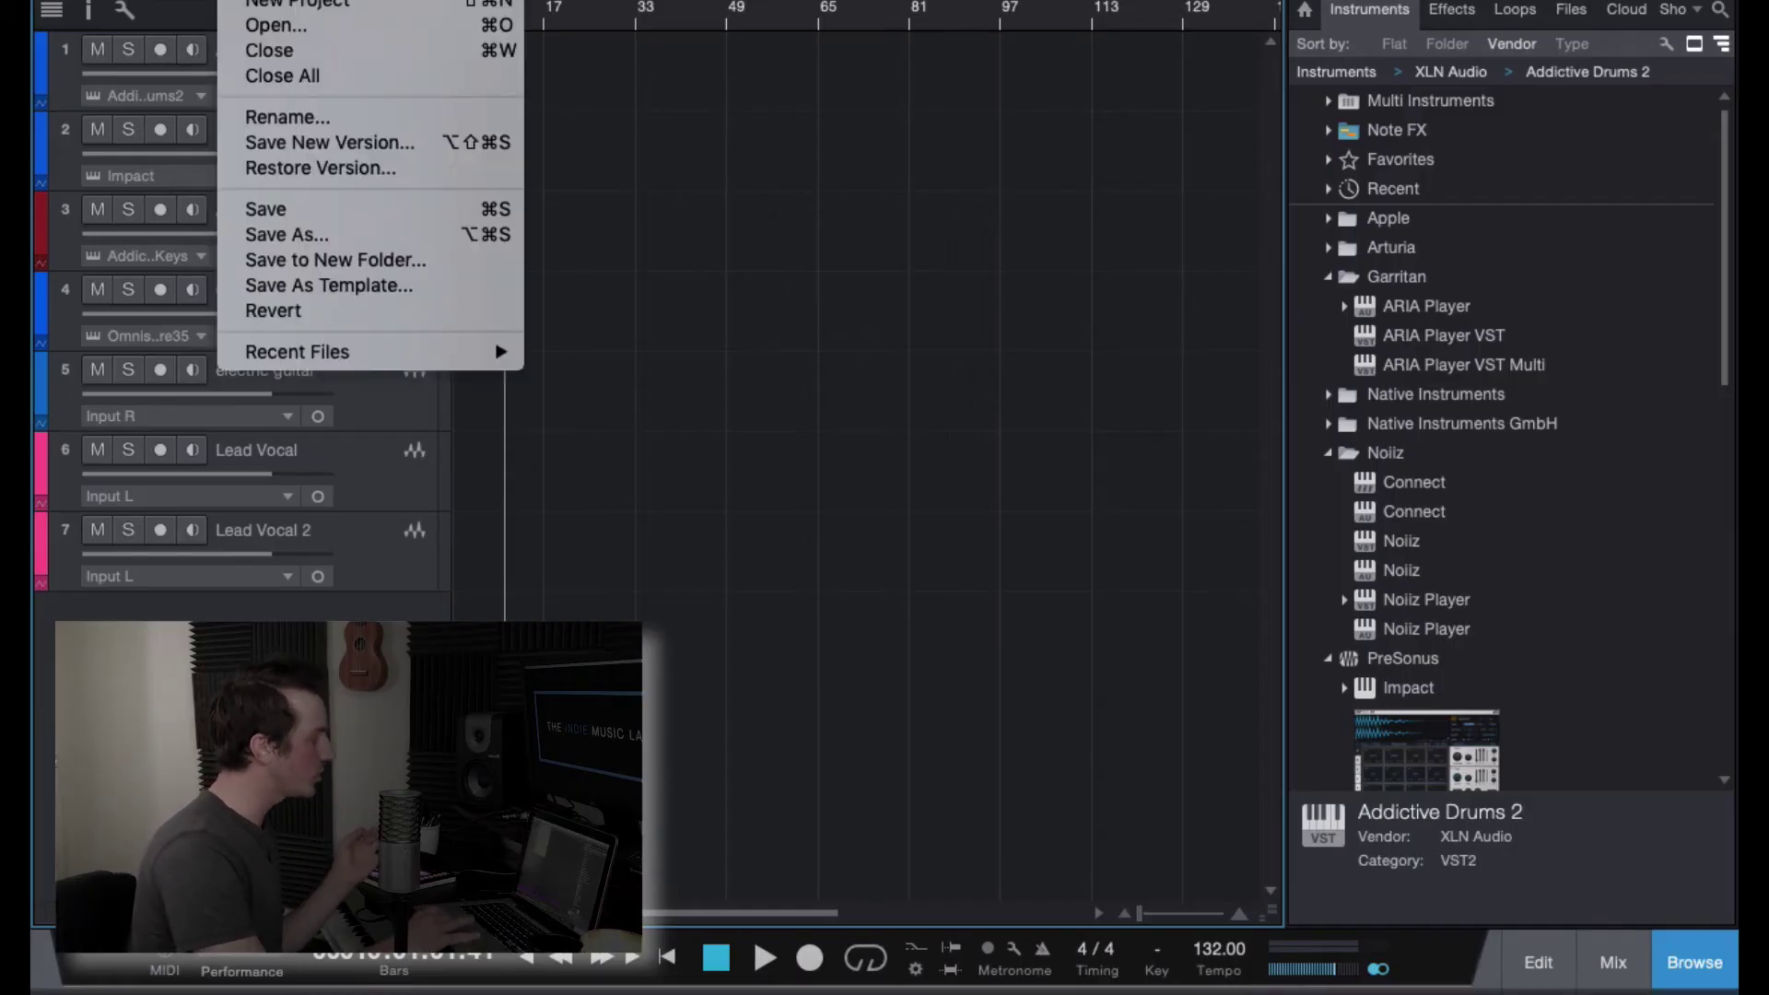
click(273, 53)
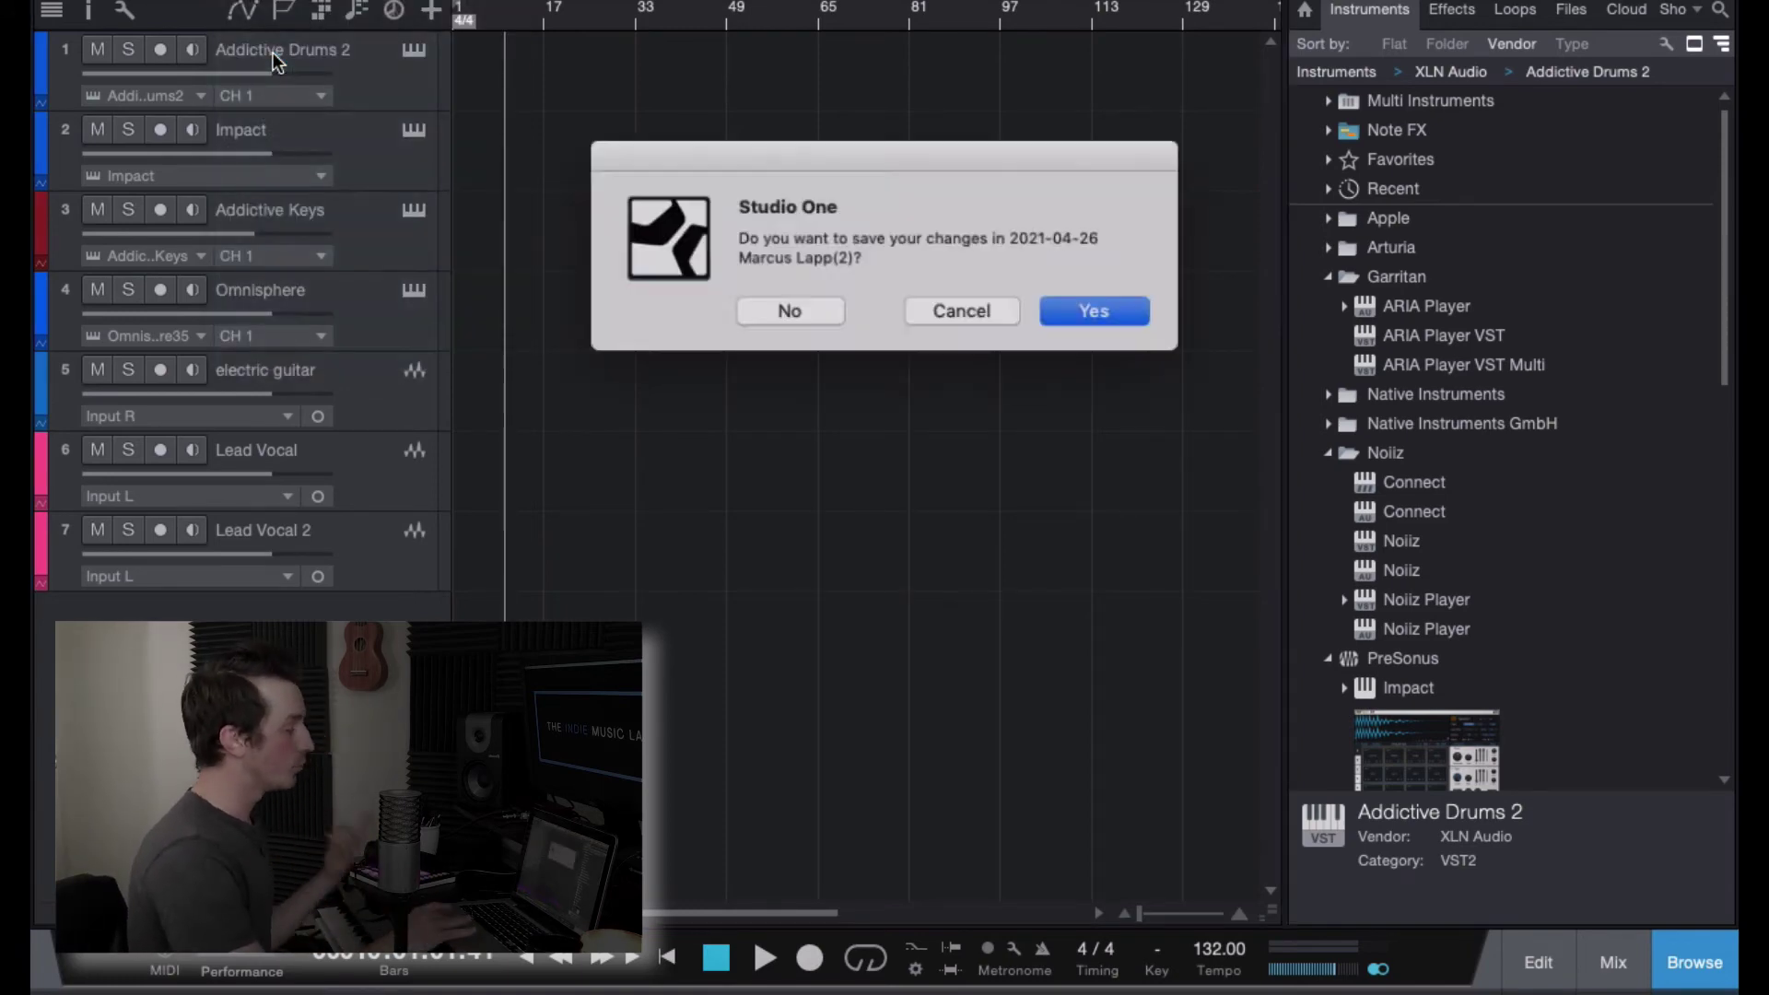
click(793, 307)
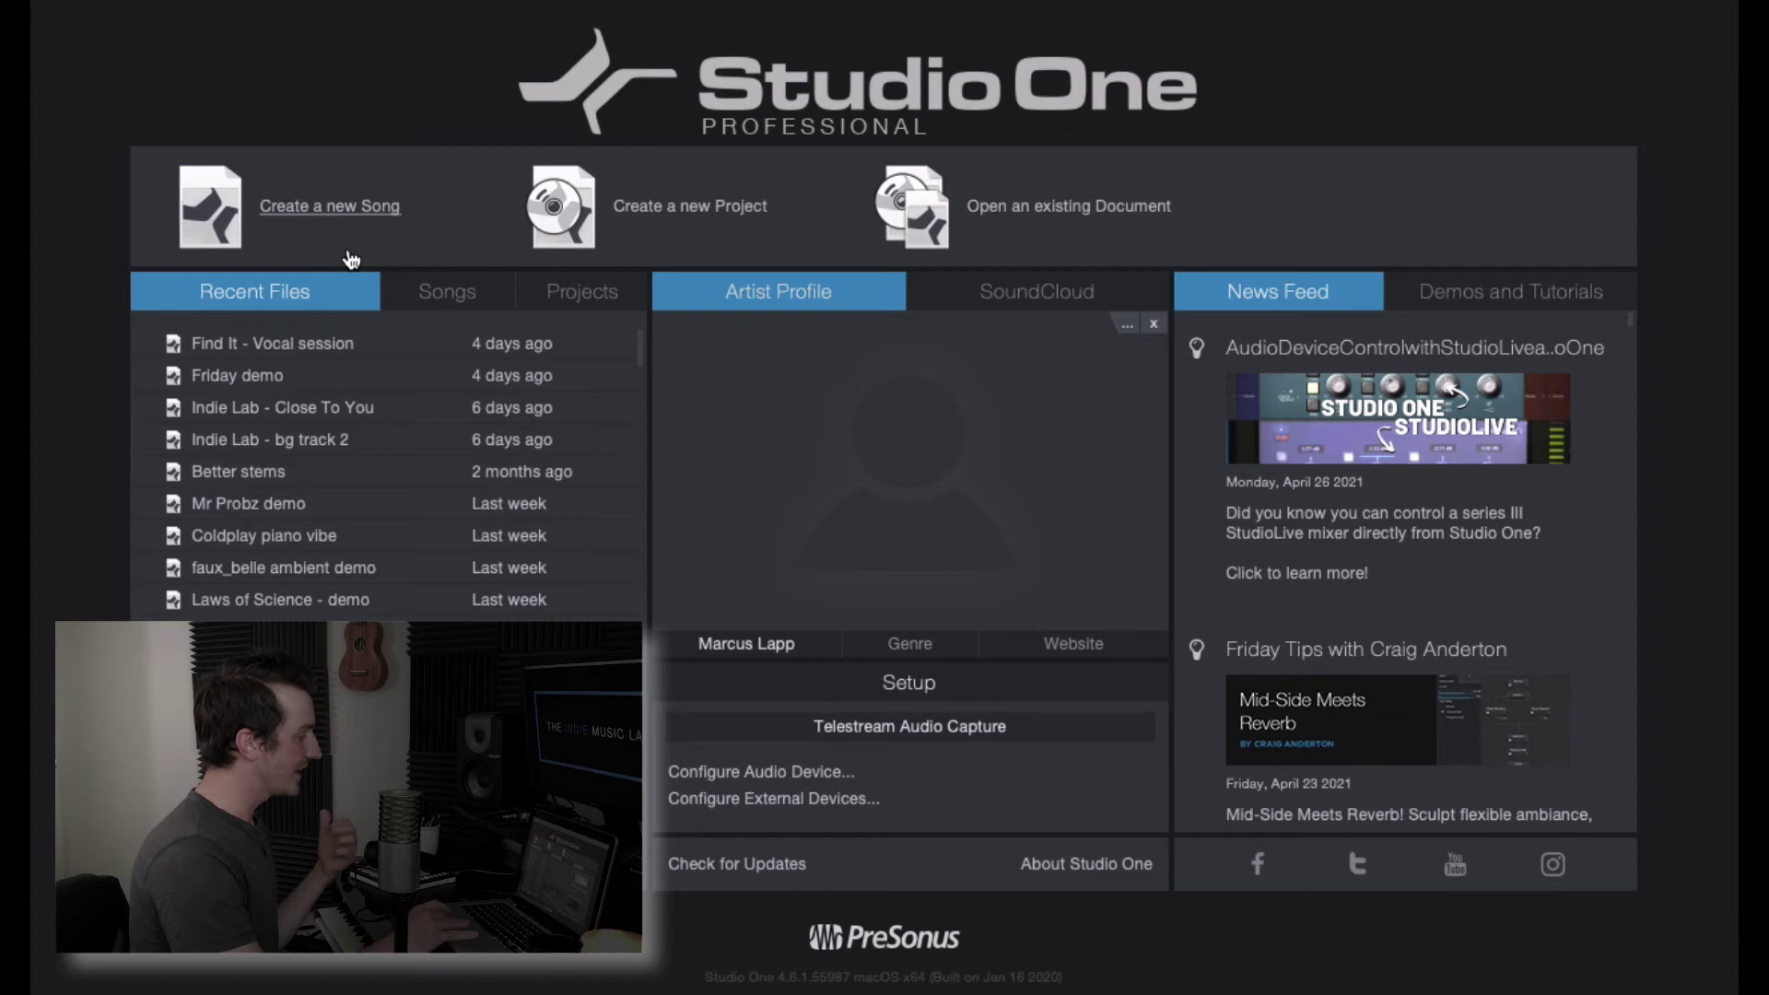
click(301, 217)
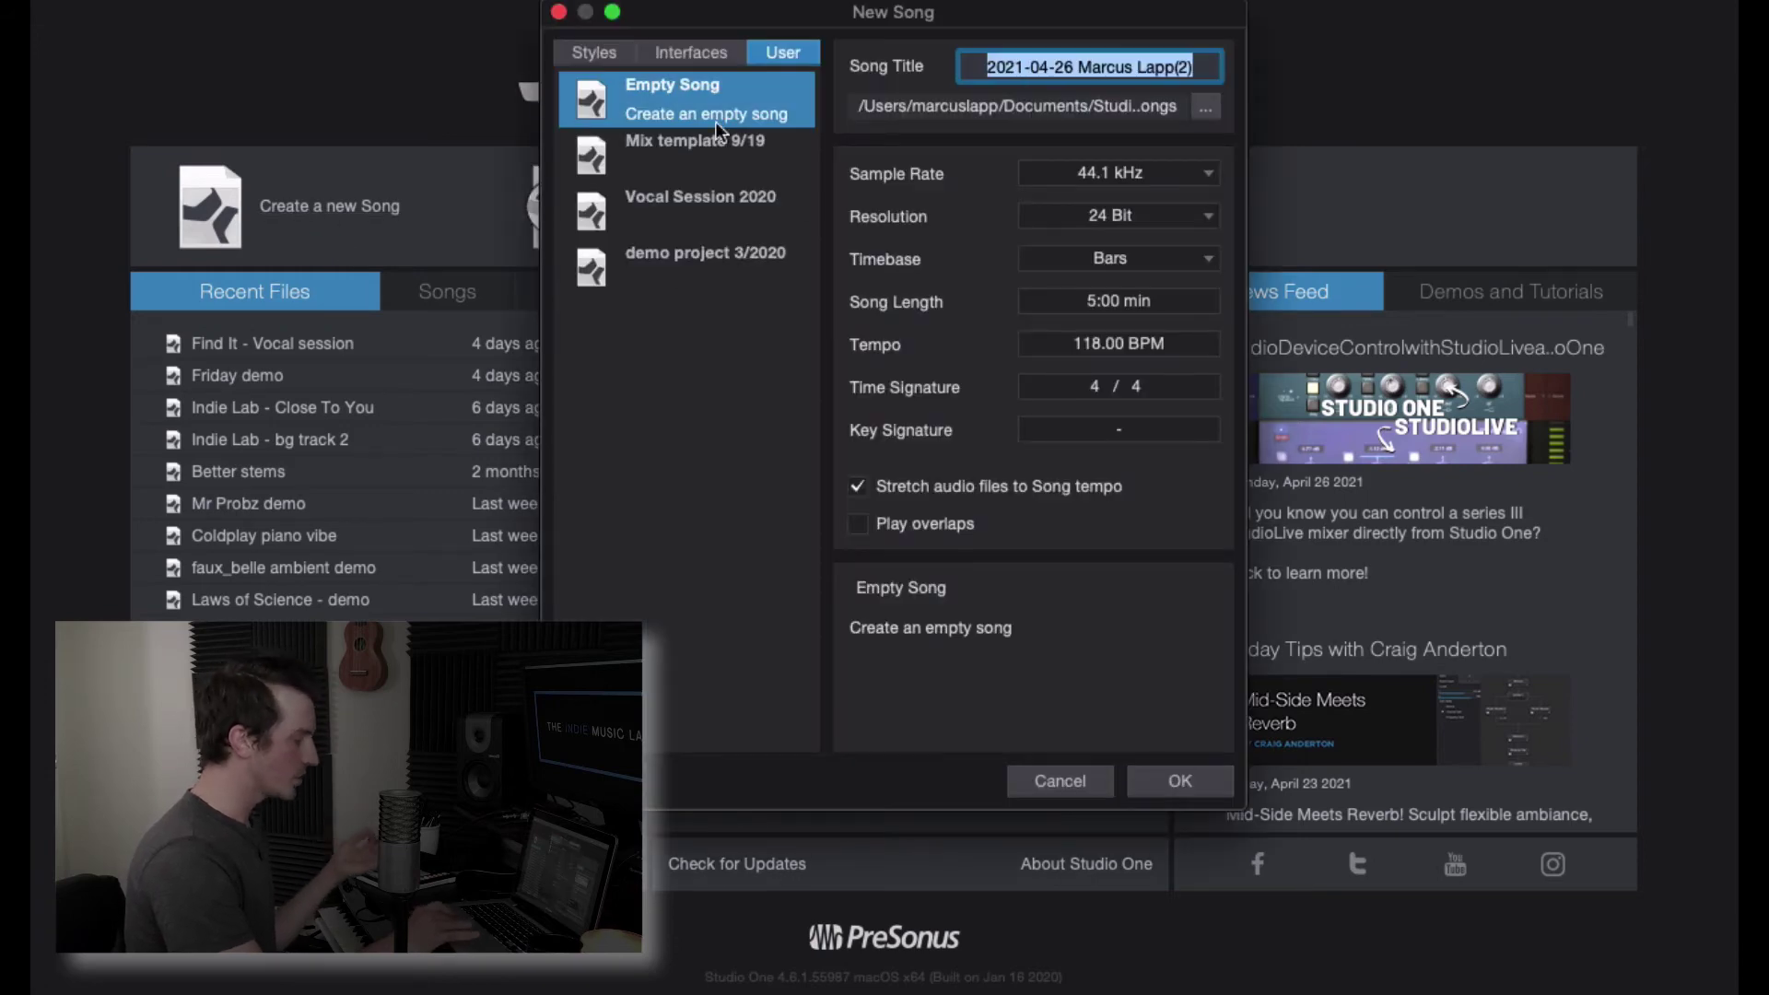
click(1160, 766)
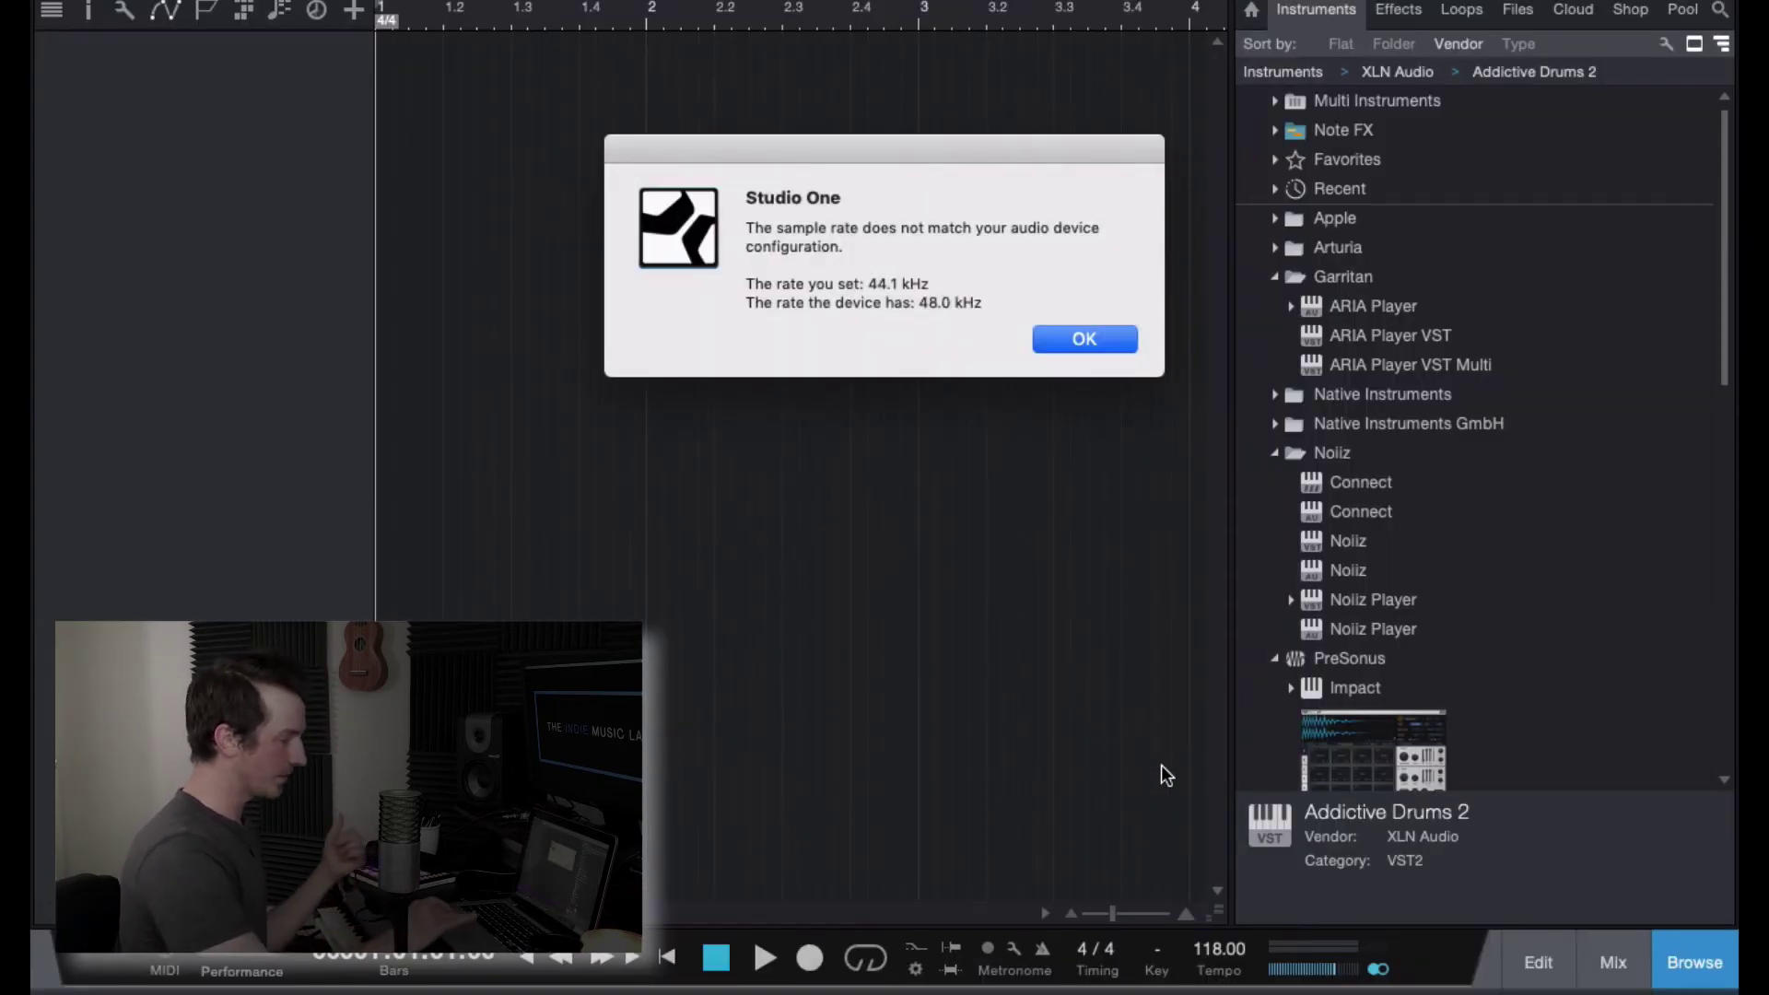
Add an Impact instrument track with record-arm and input monitoring turned off.
click(1062, 336)
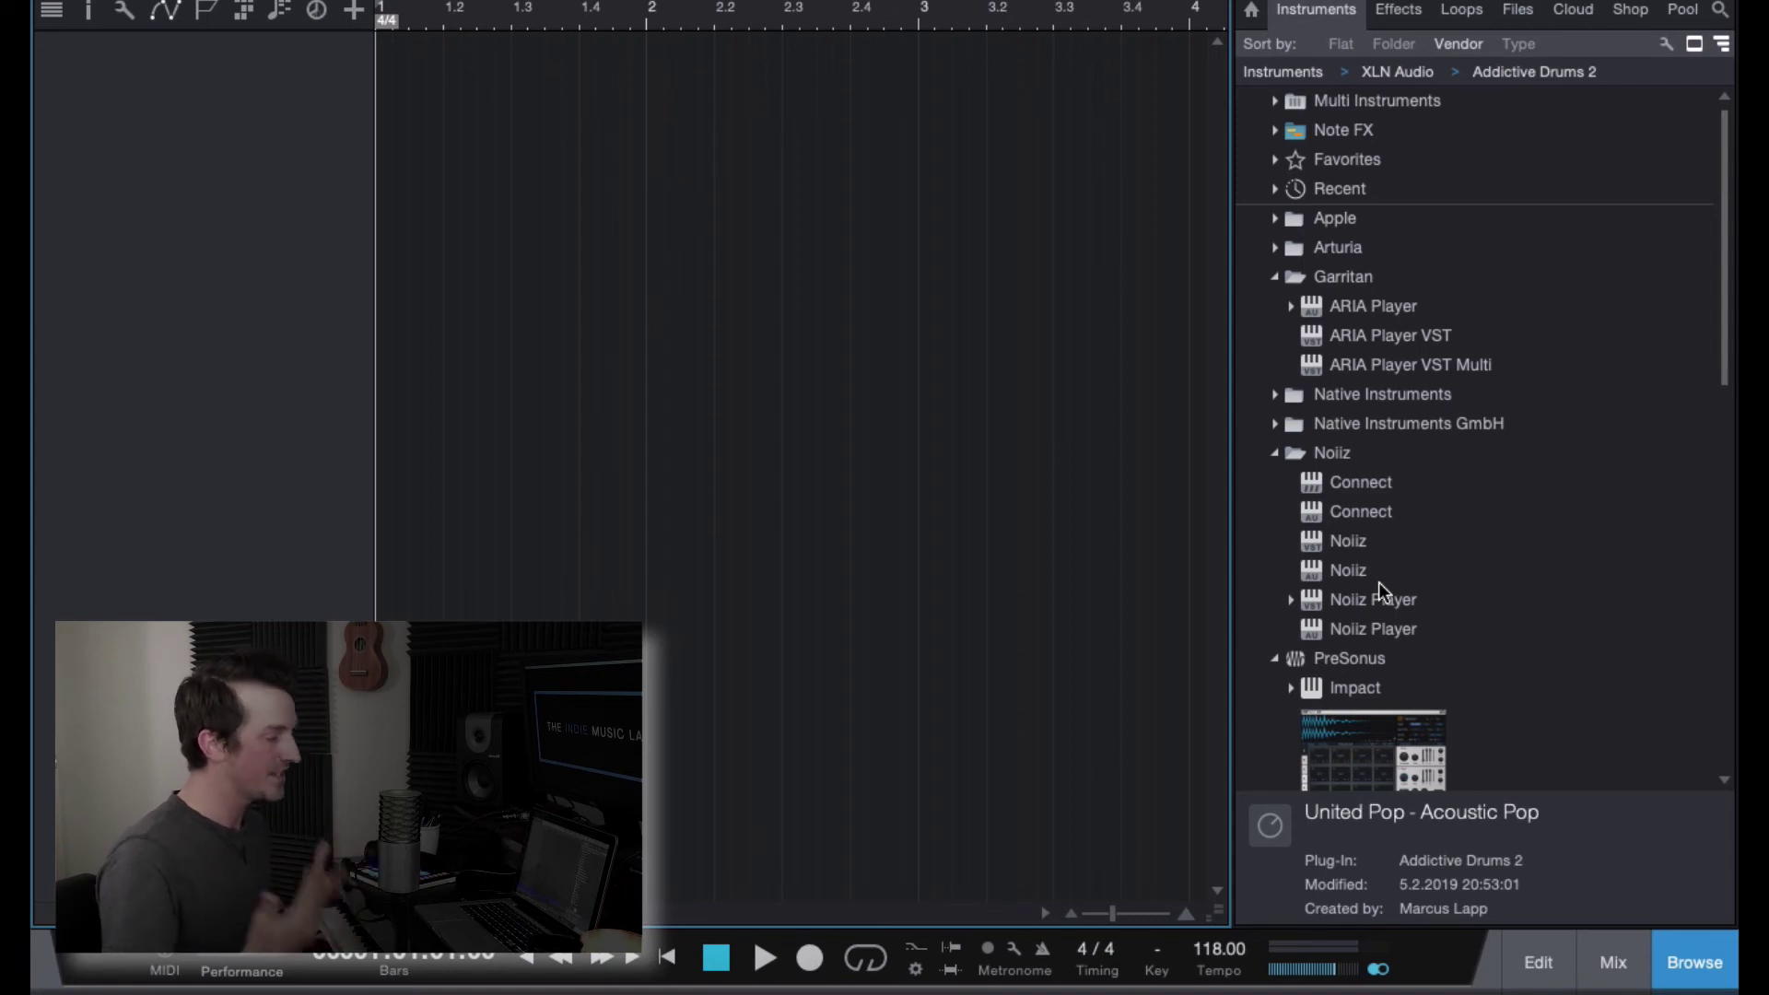
scroll(1378, 582, down, 5)
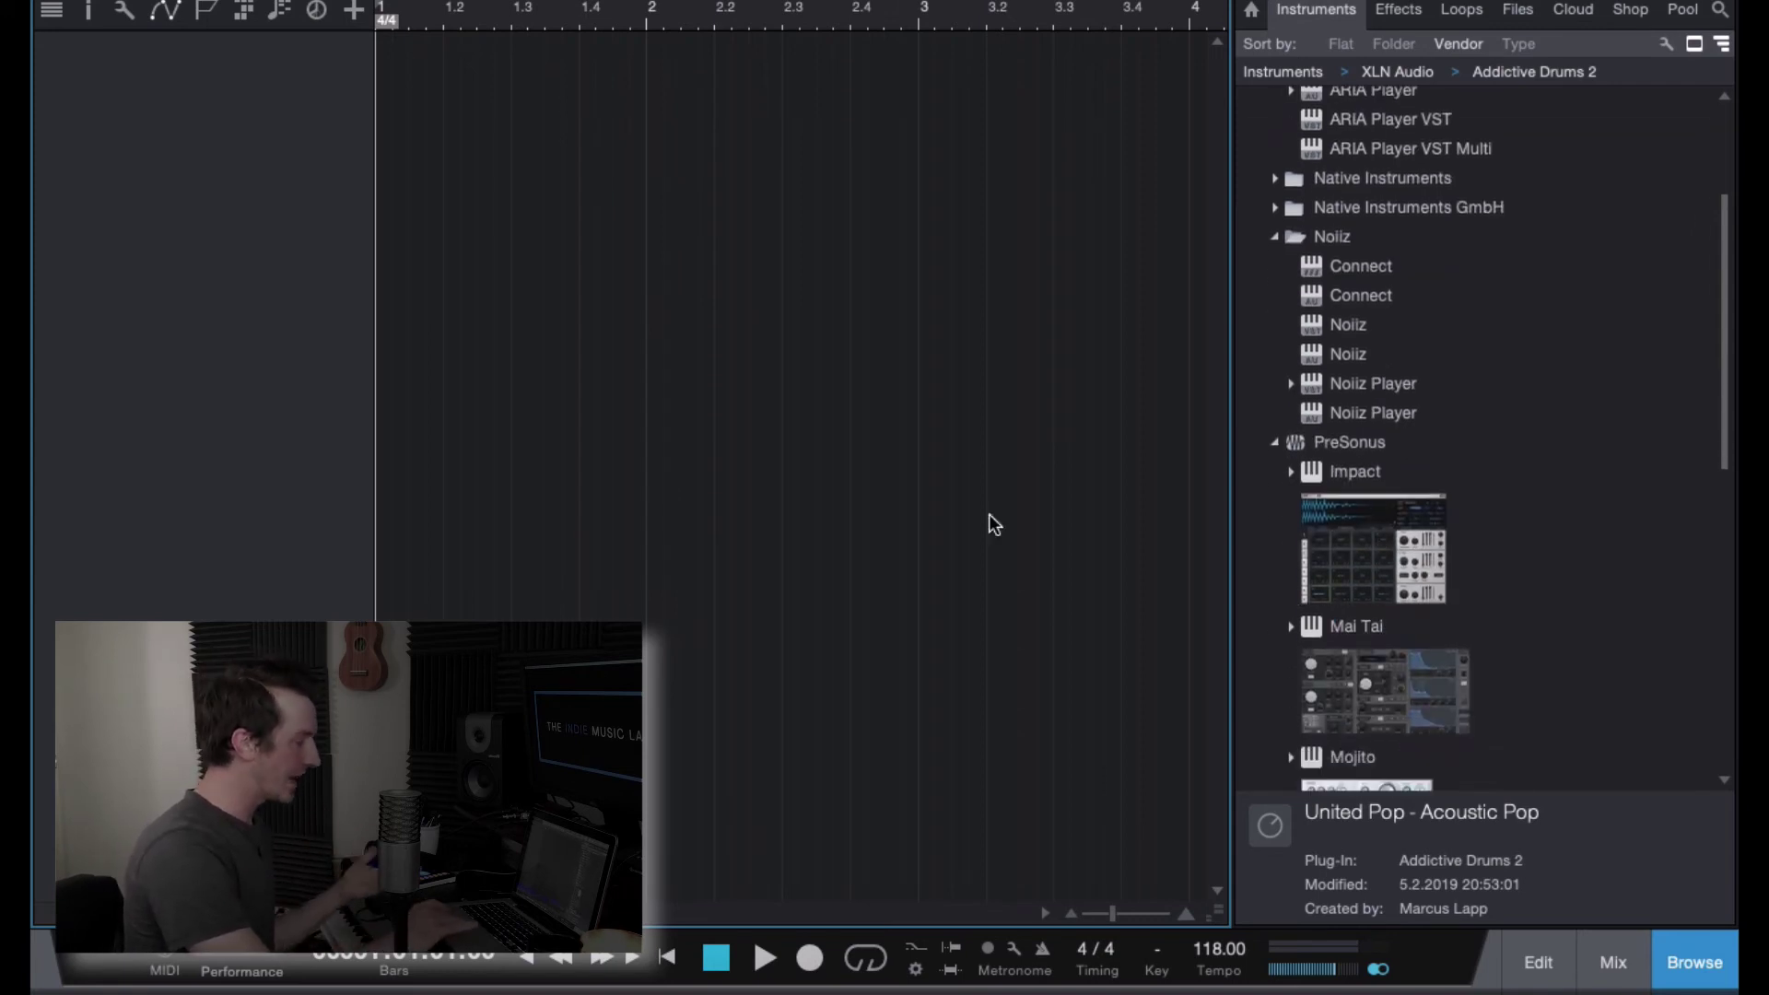
click(1402, 576)
scroll(1404, 497, down, 5)
drag(902, 284, 318, 153)
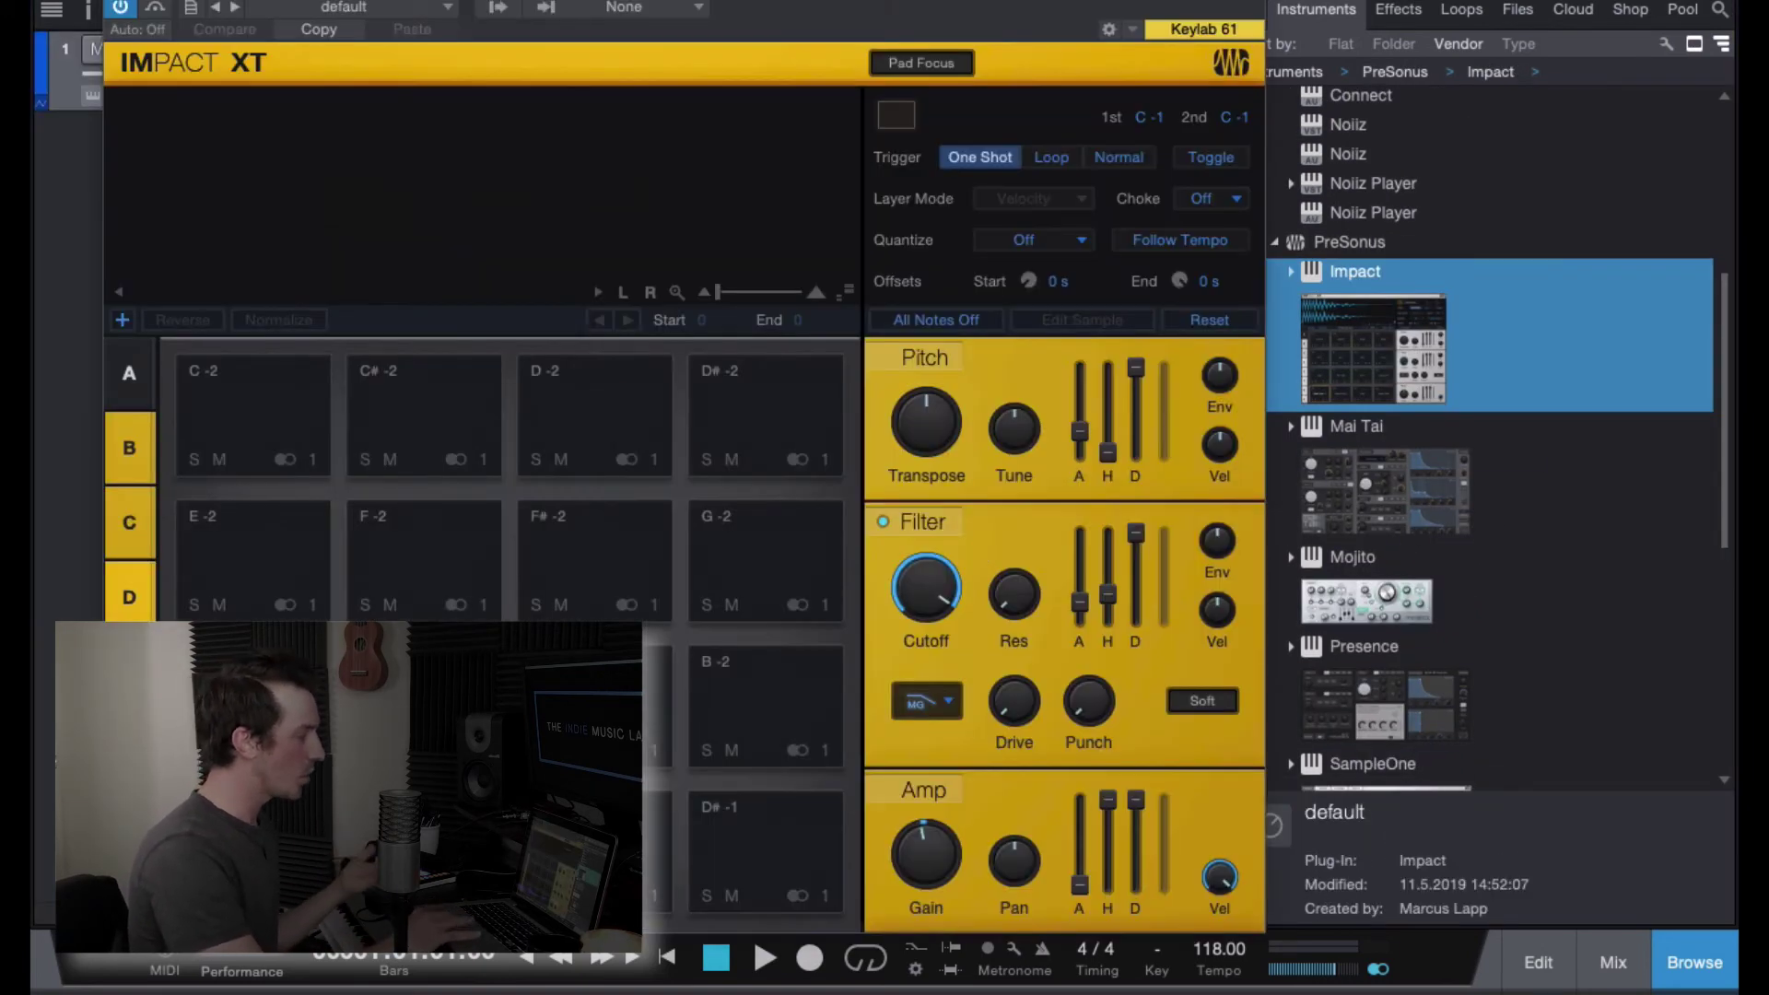
key(super+w)
click(160, 50)
click(191, 50)
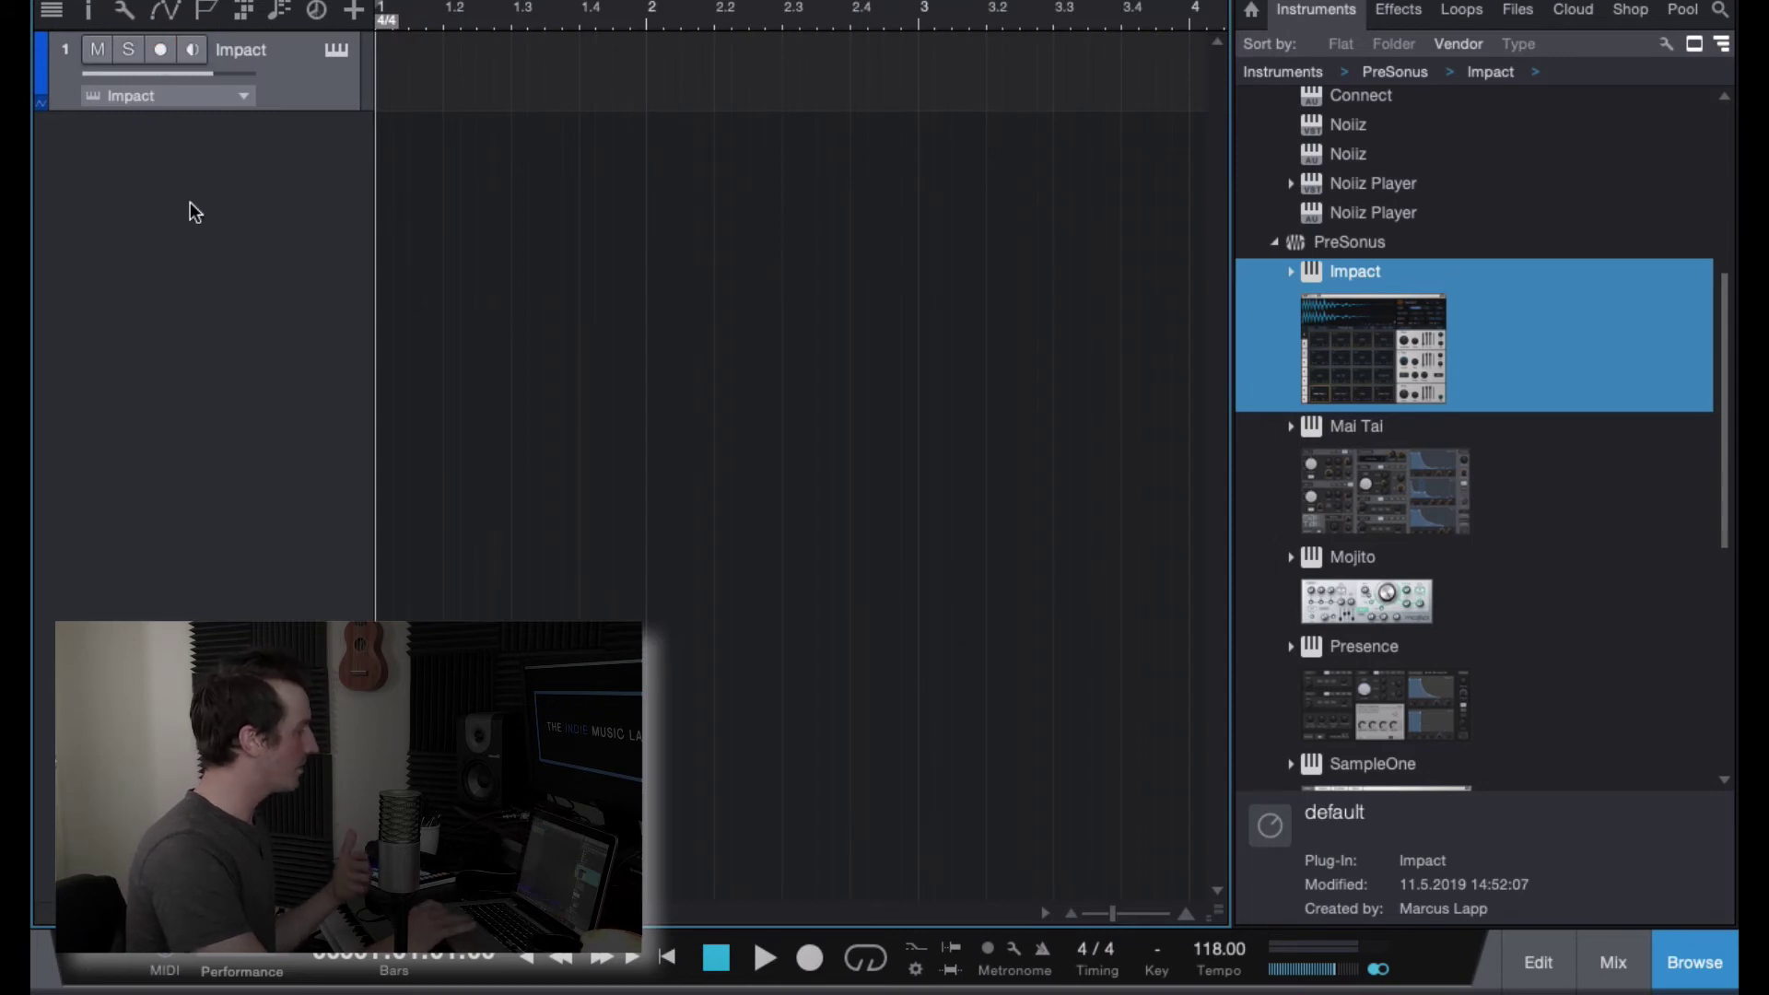
Add an audio track below Impact and name it 'Vocals'.
right_click(190, 209)
click(267, 257)
double_click(230, 133)
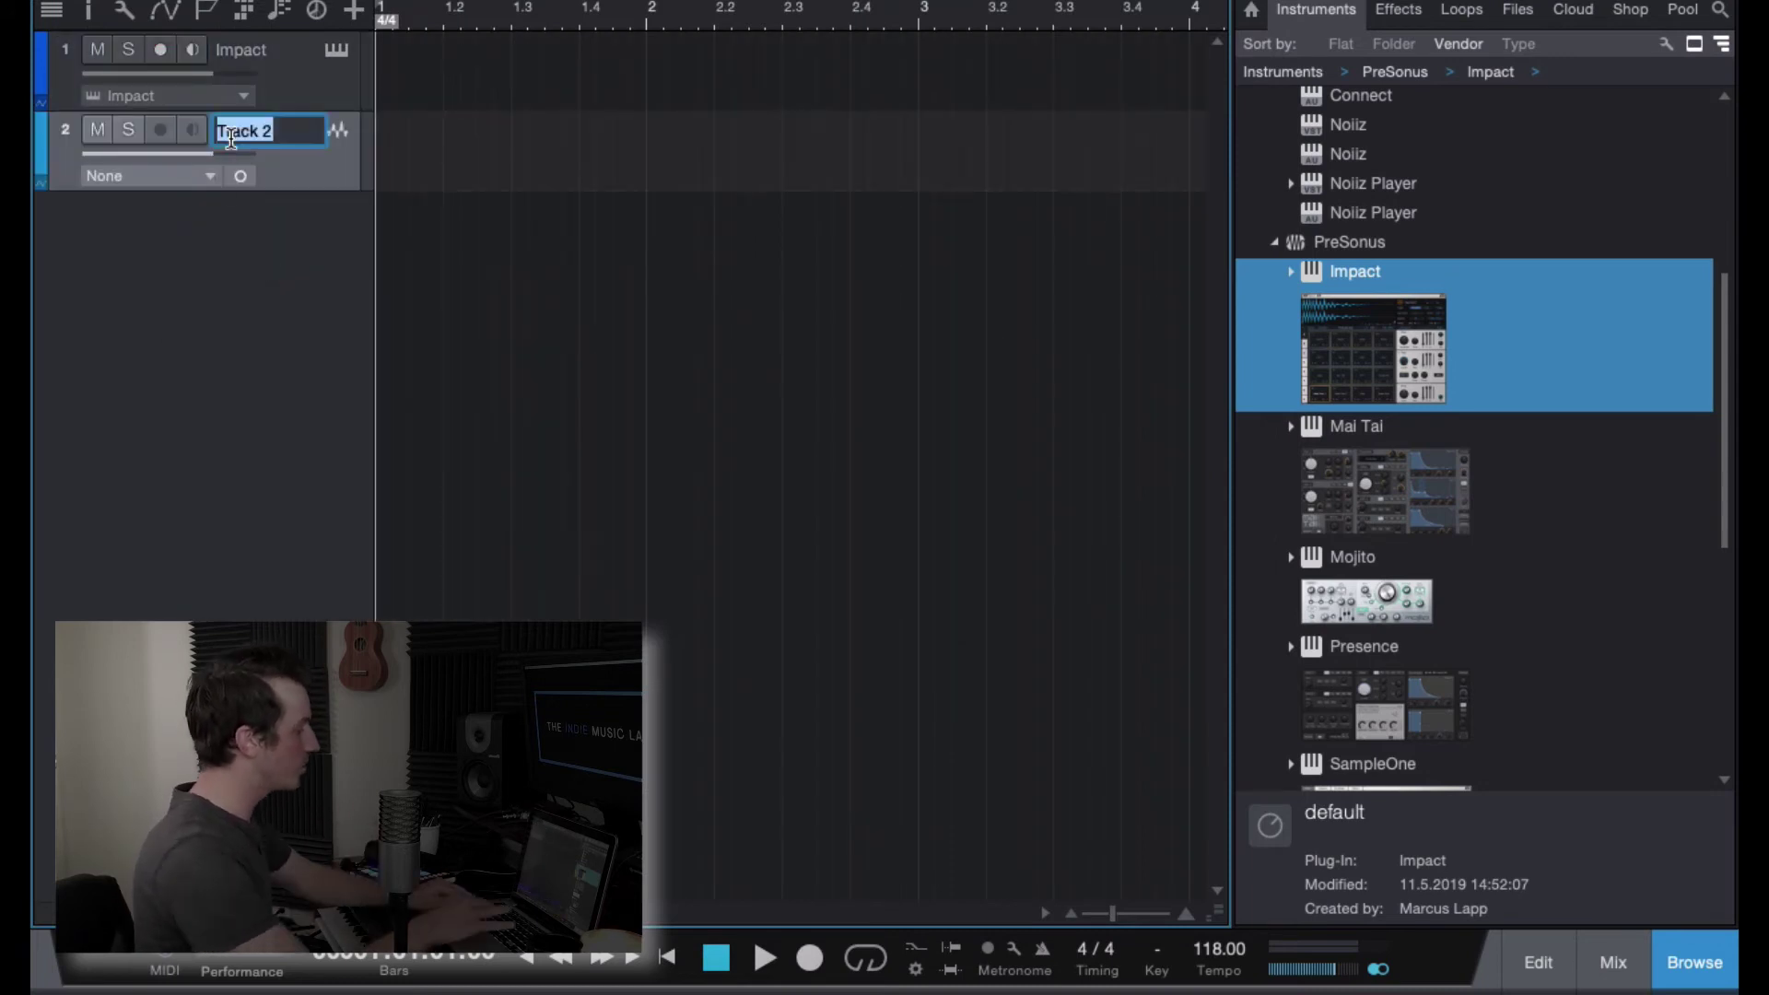
text(Vocals)
key(Return)
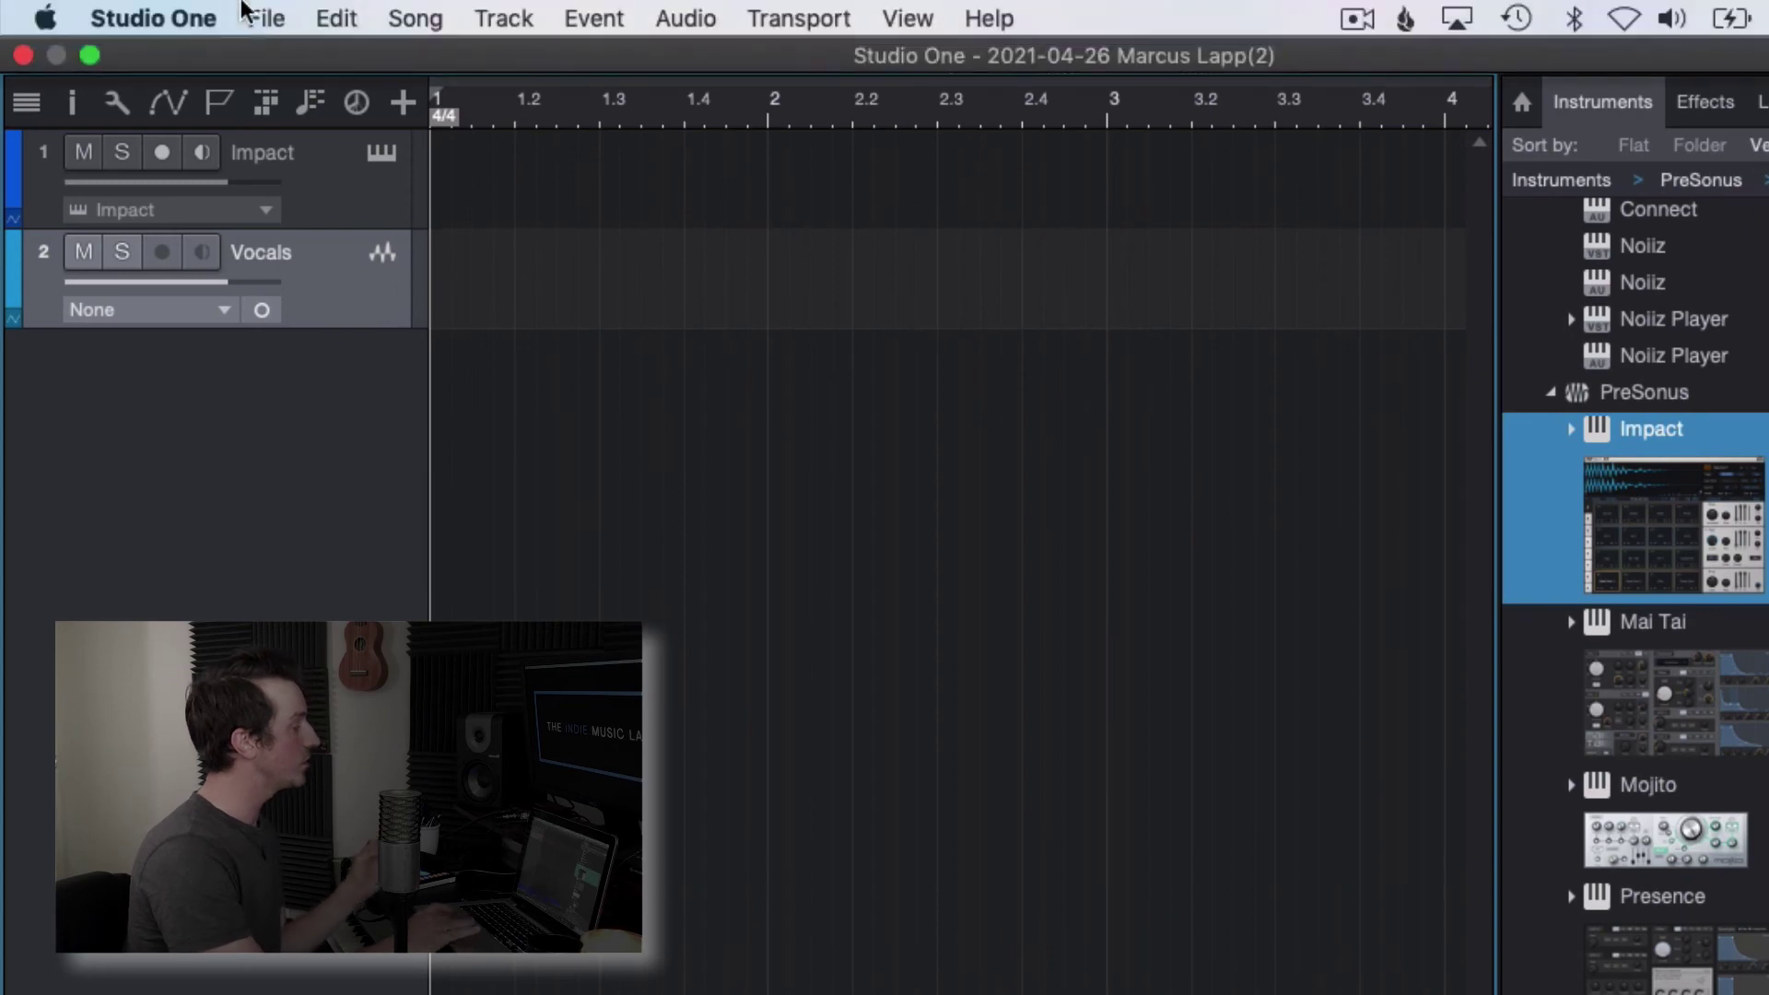
Start saving the song as a template and select the template title for renaming.
click(246, 15)
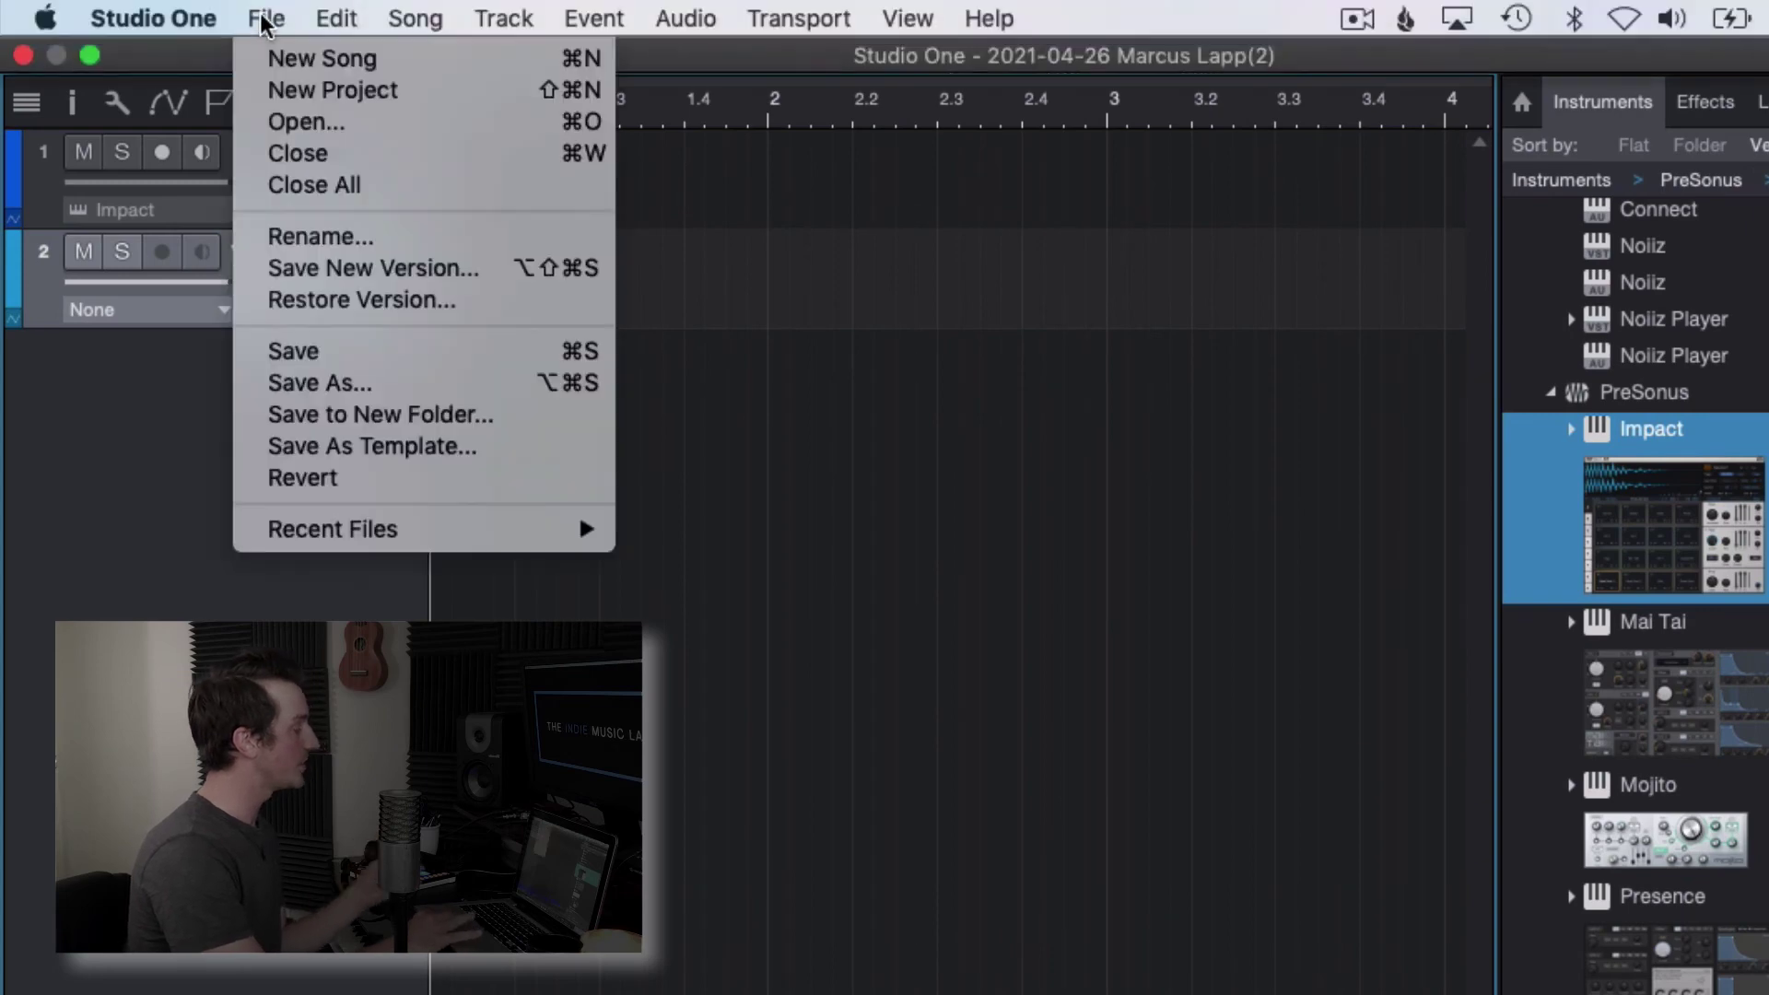
click(352, 449)
click(1122, 313)
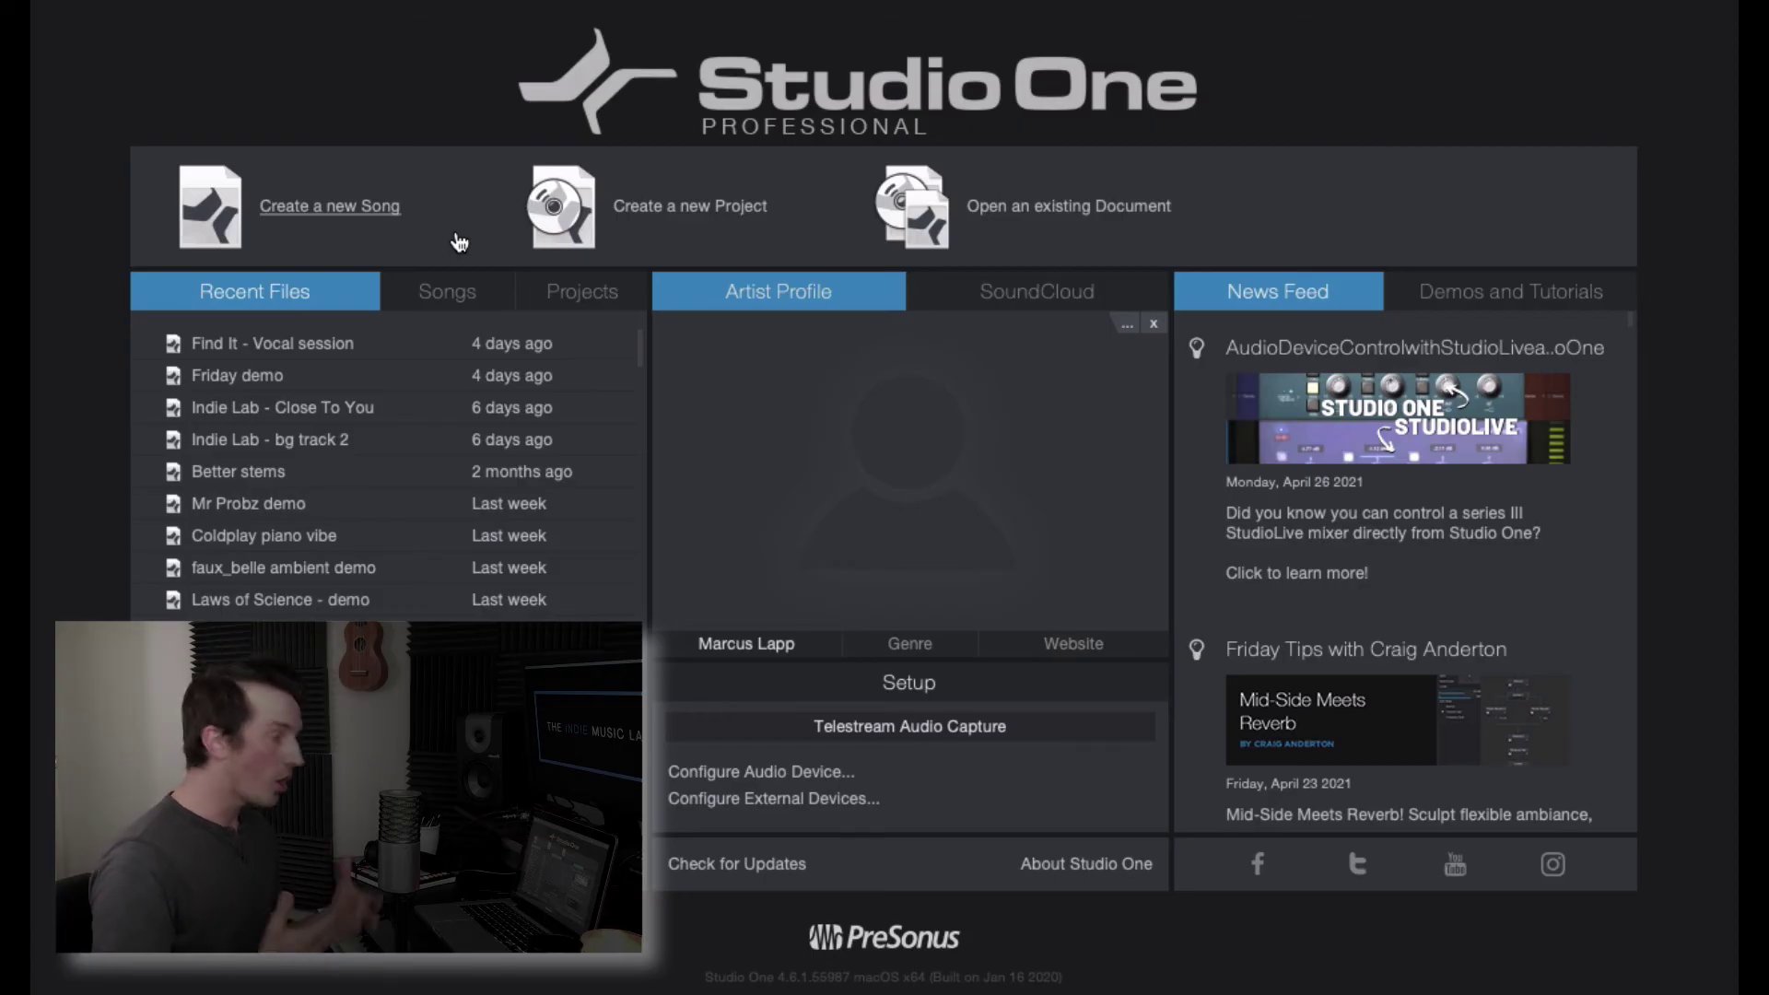
Create a new song from the User template 'demo project 3/2020'.
click(306, 211)
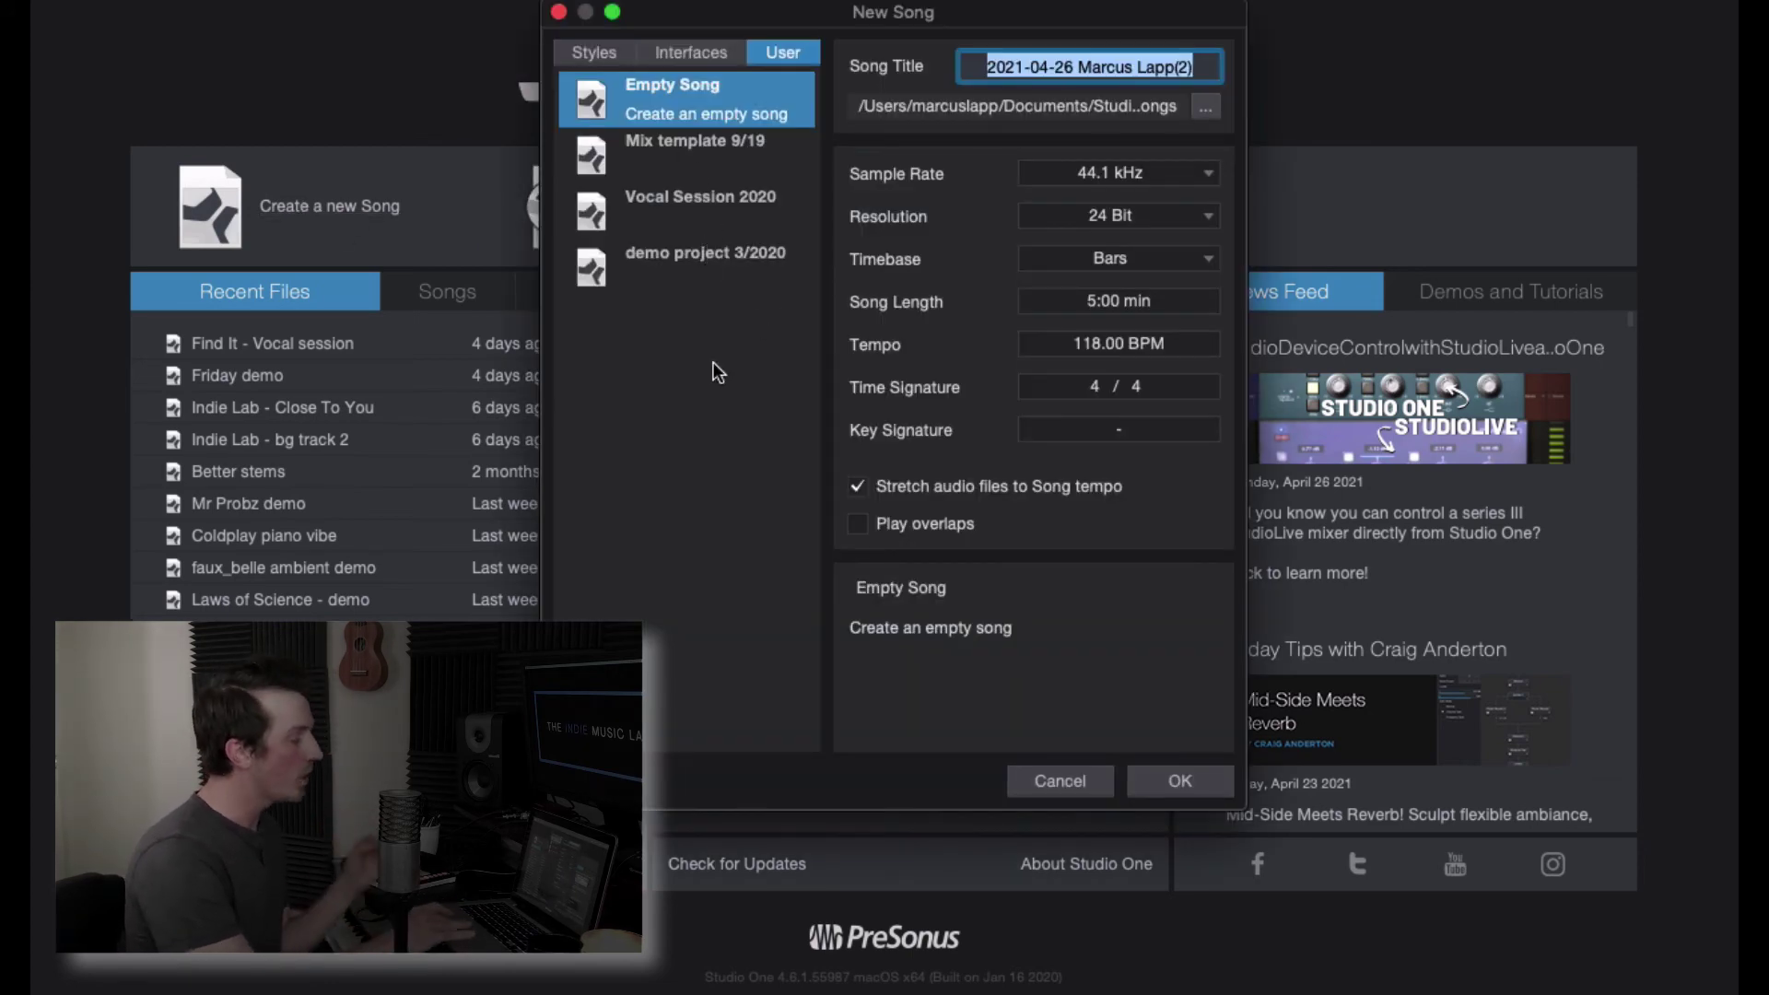
click(681, 258)
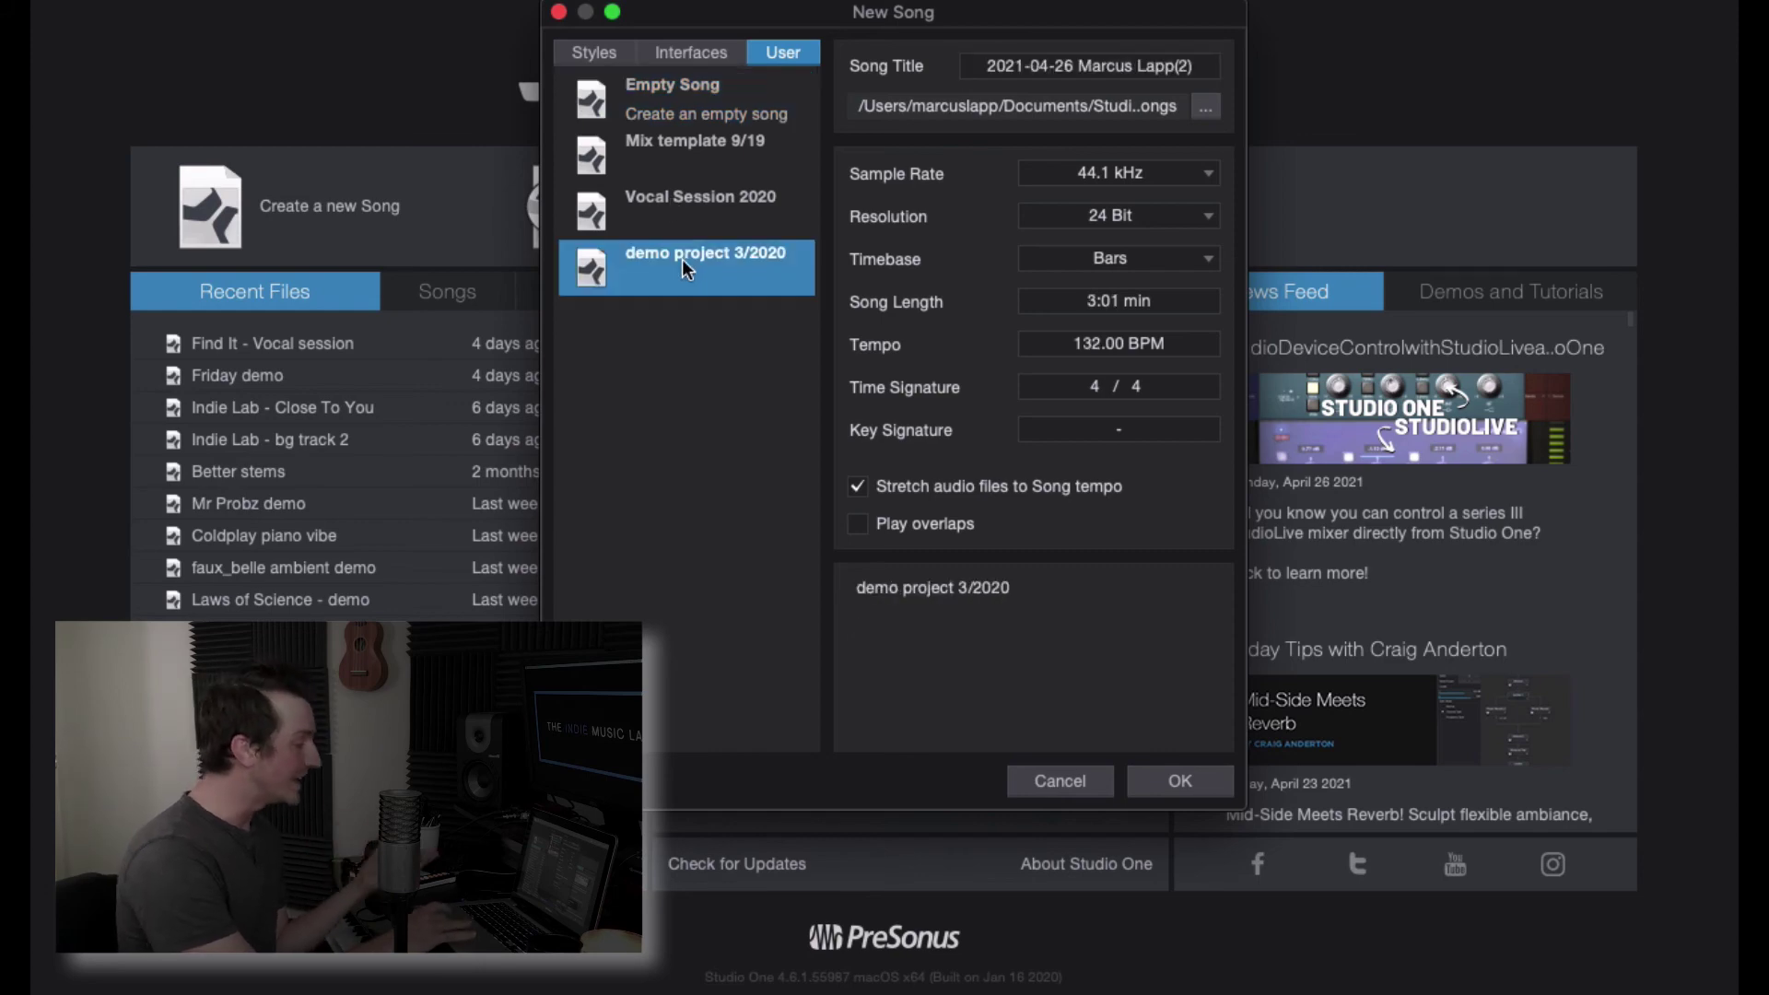
click(1186, 775)
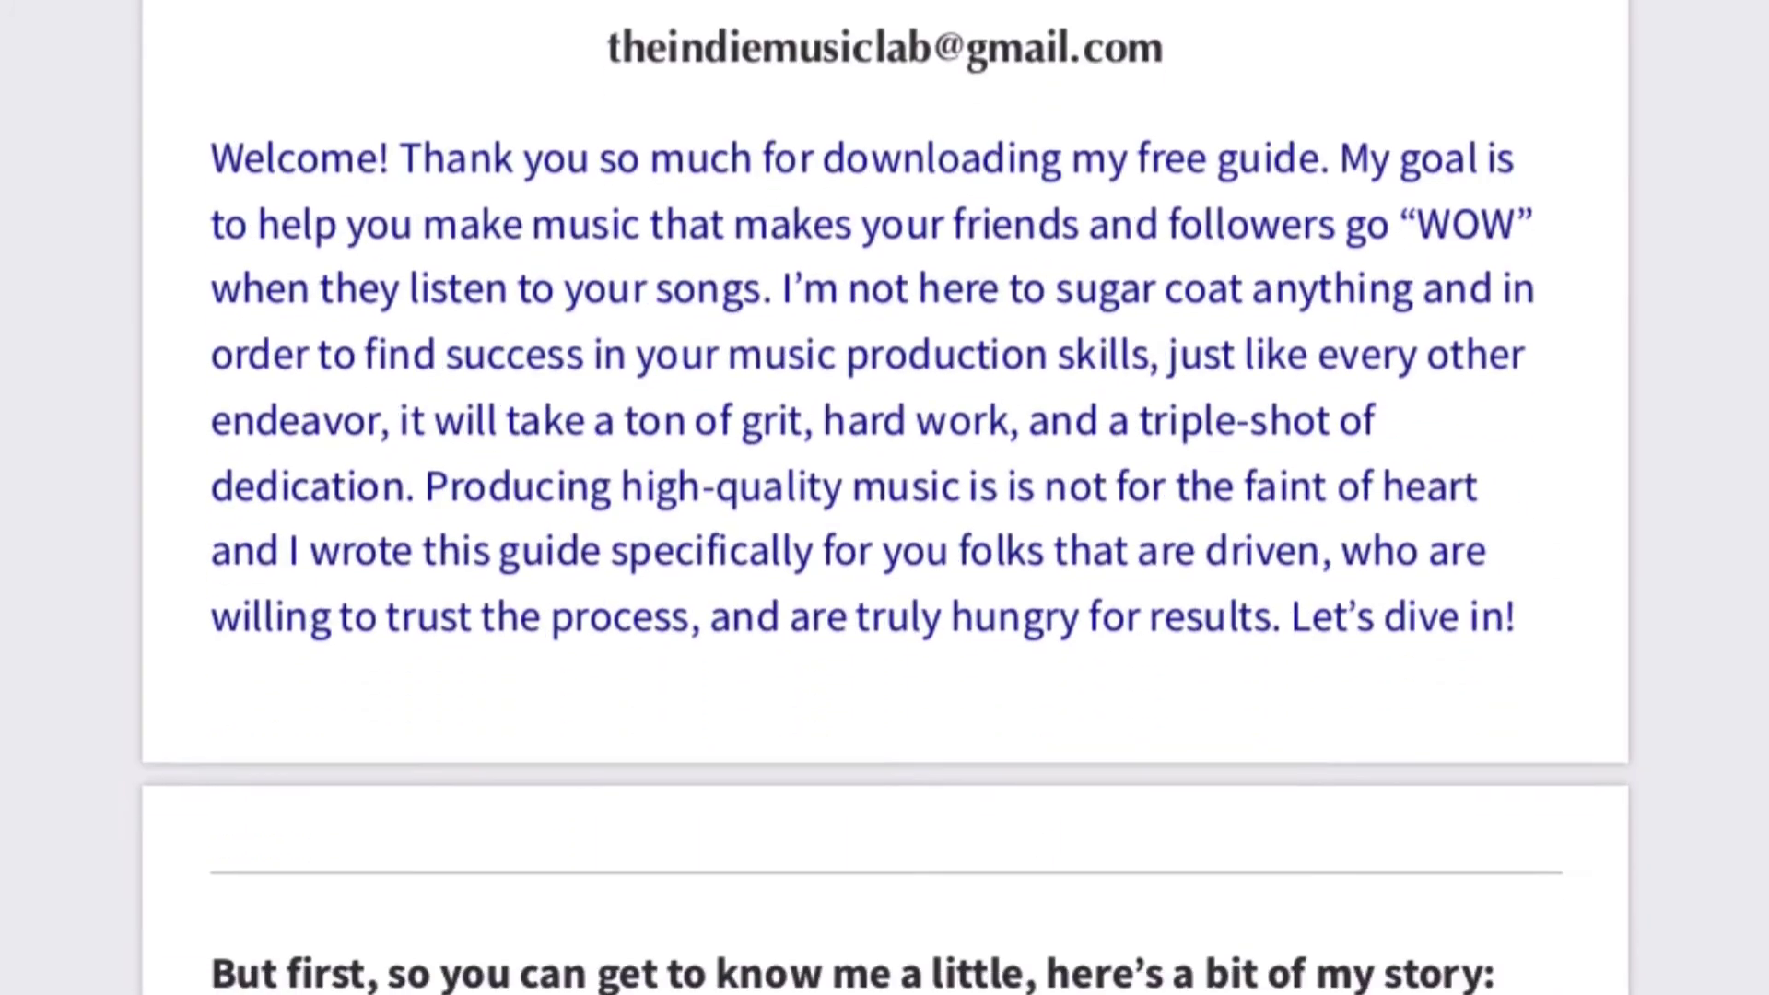
Scroll the PDF guide past the welcome text to Step 4: Reference. Record. Experiment.
scroll(884, 497, down, 20)
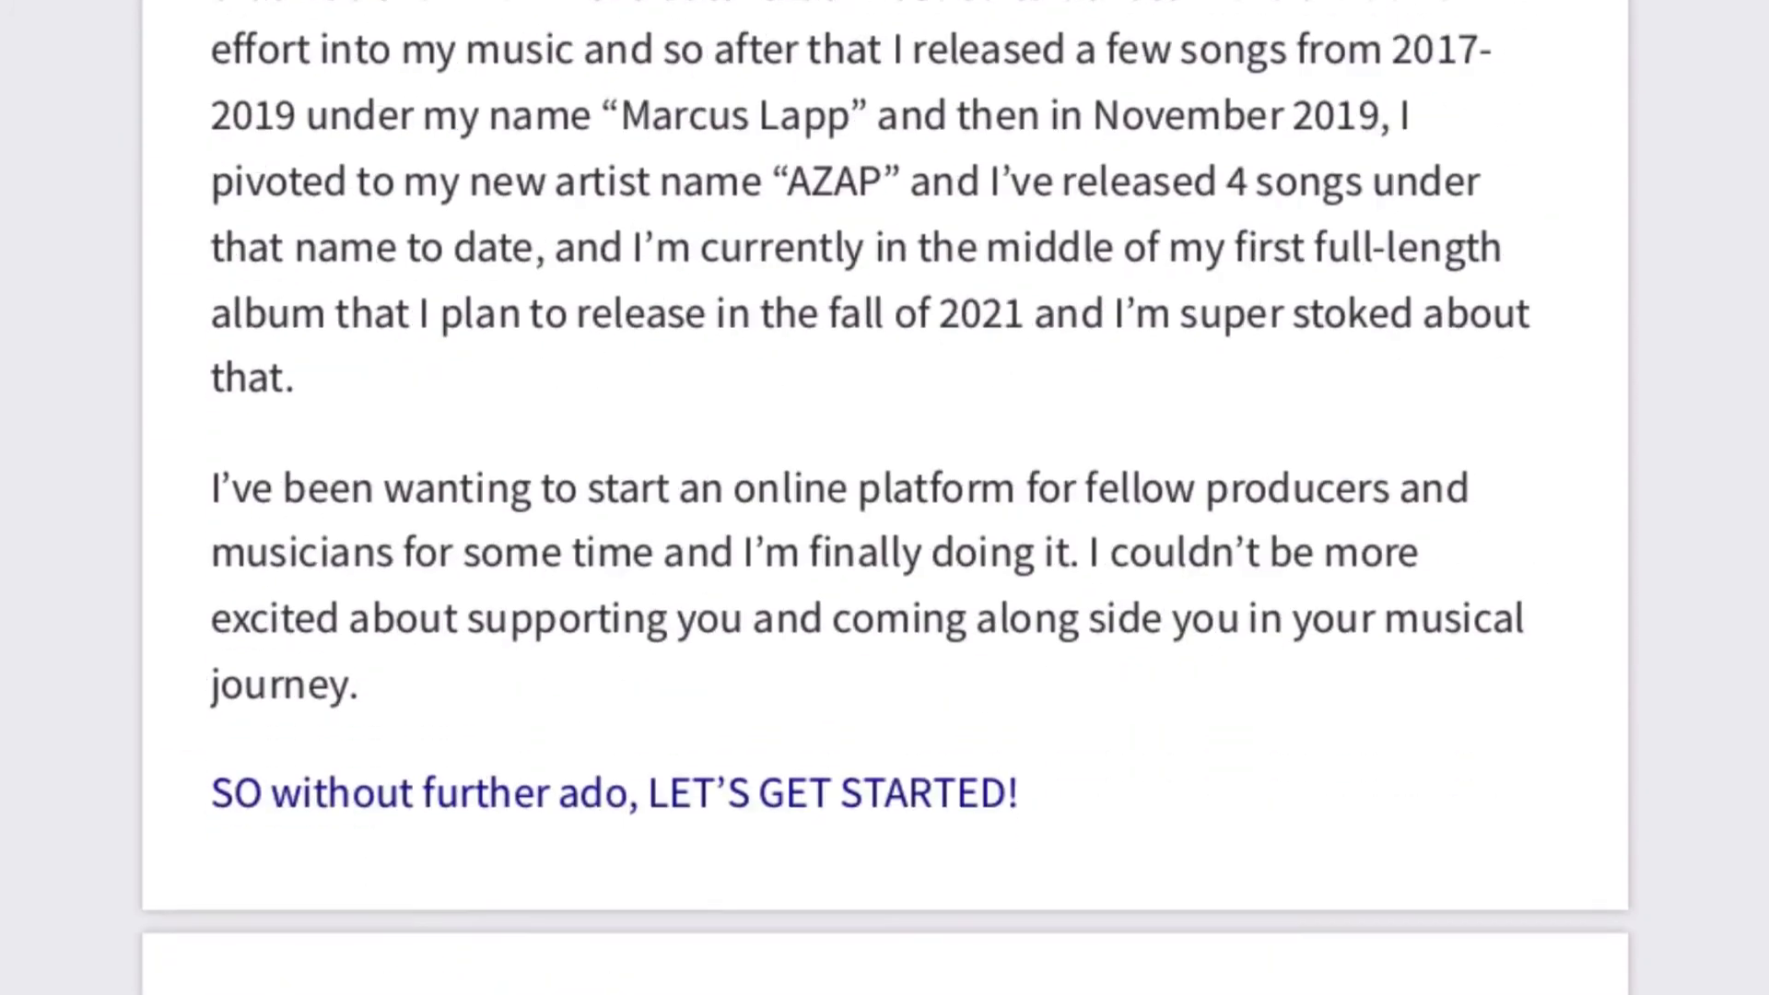
scroll(884, 498, down, 20)
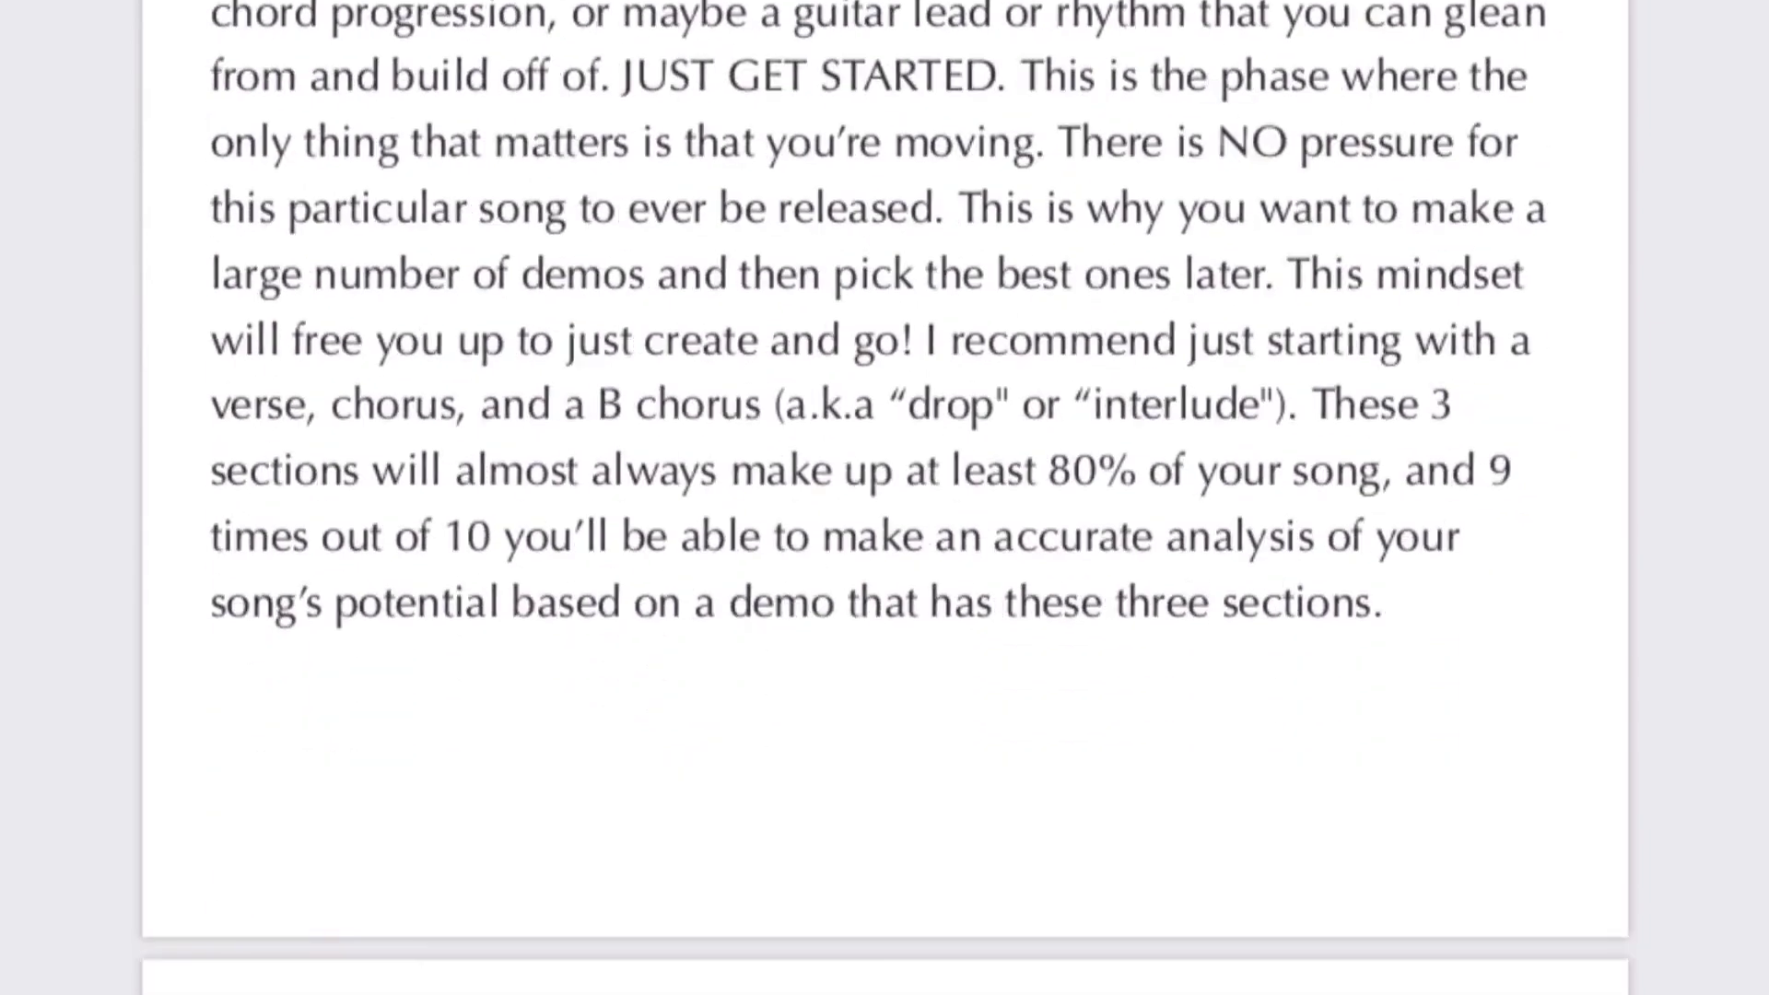
scroll(884, 498, down, 20)
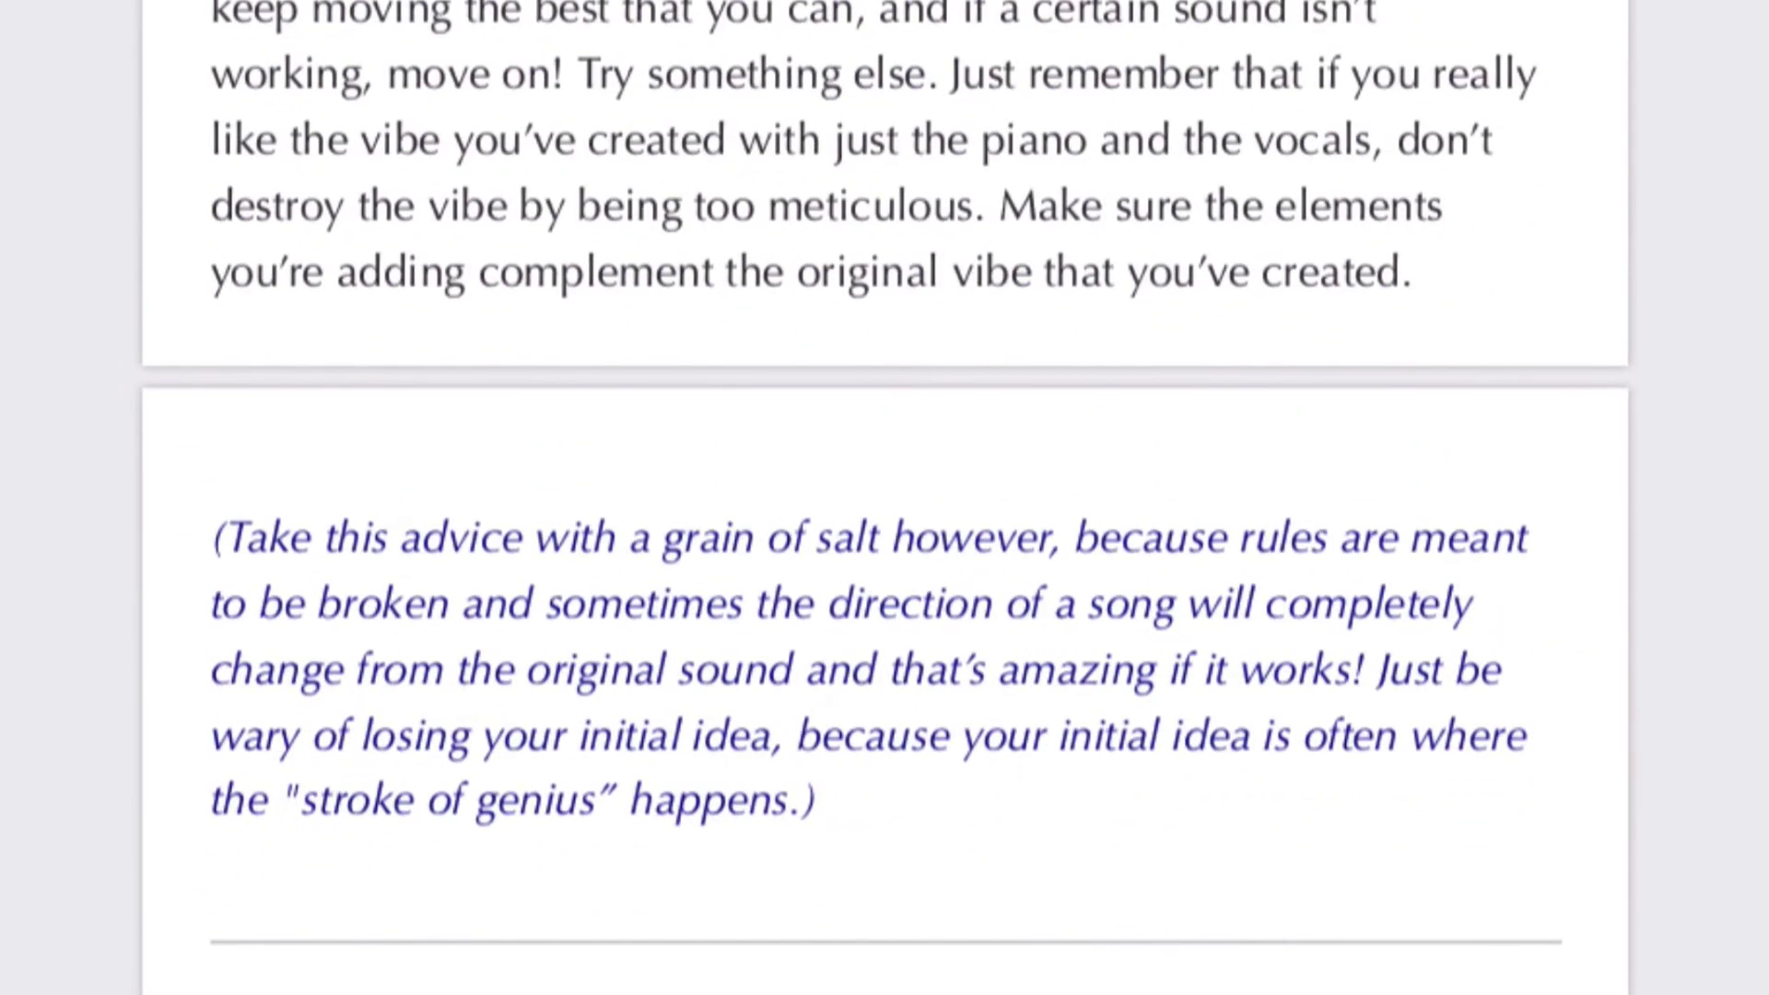